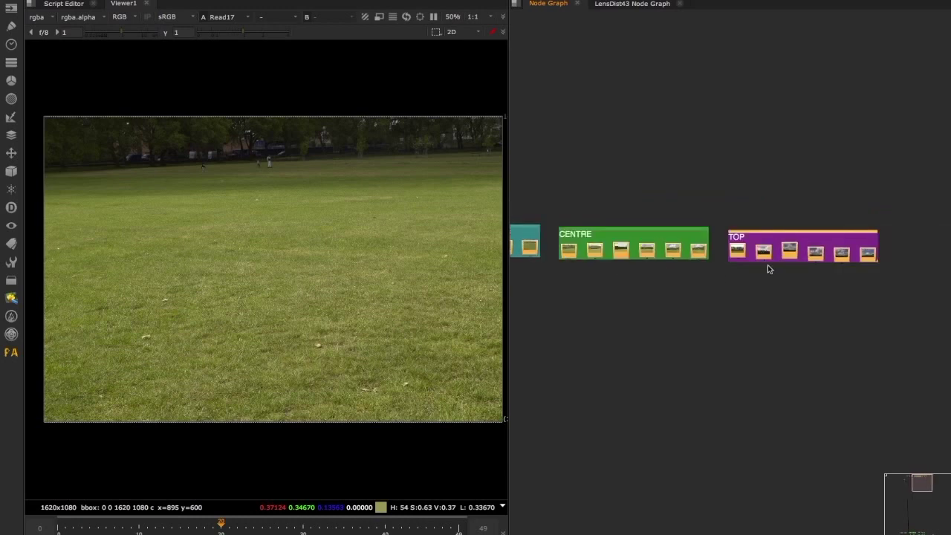
# Step: View the BOTTOM group's source photos Read36, Read35 and Read34, and raise Read35 and Read37 slightly inside the backdrop
pyautogui.moveTo(652, 285); pyautogui.dragTo(713, 285, button='middle')
pyautogui.scroll(4, 602, 260)
pyautogui.moveTo(603, 261); pyautogui.dragTo(588, 285, button='middle')
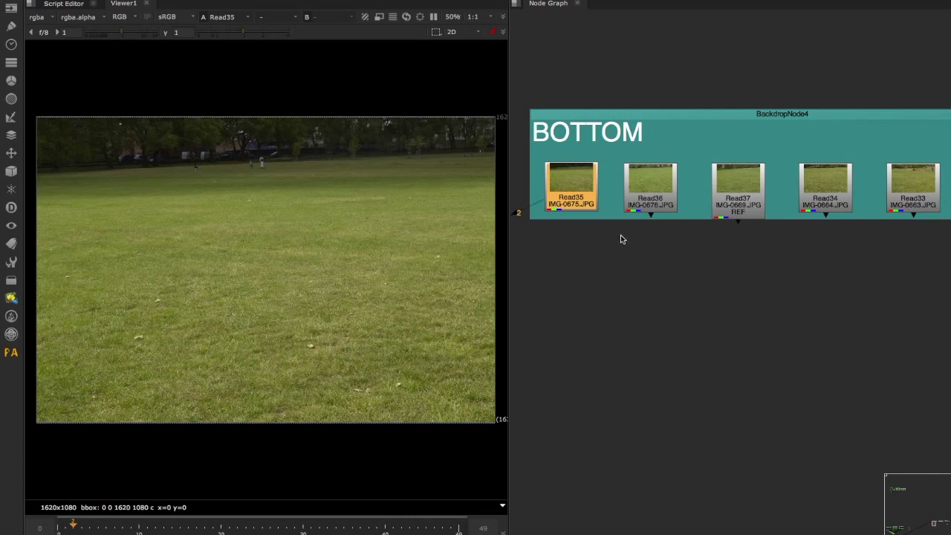
pyautogui.click(618, 243)
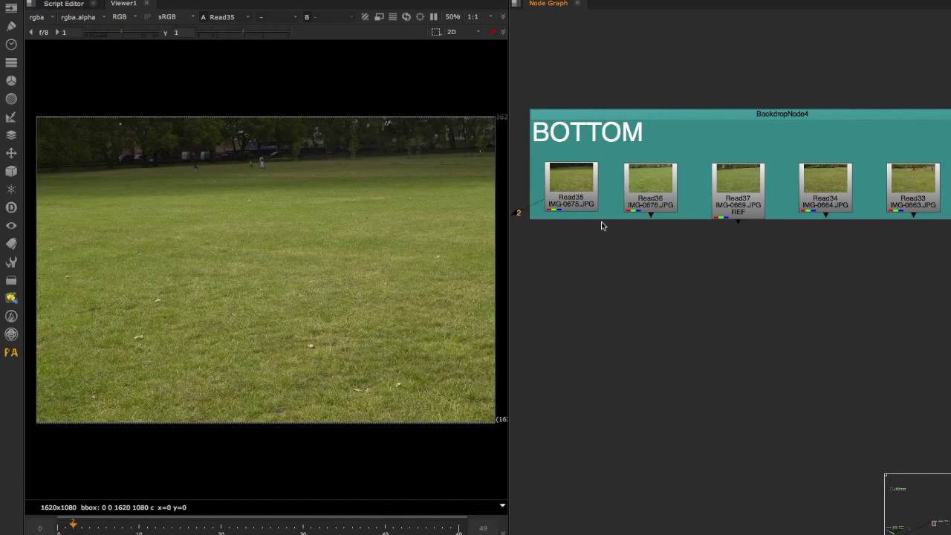
pyautogui.press('2')
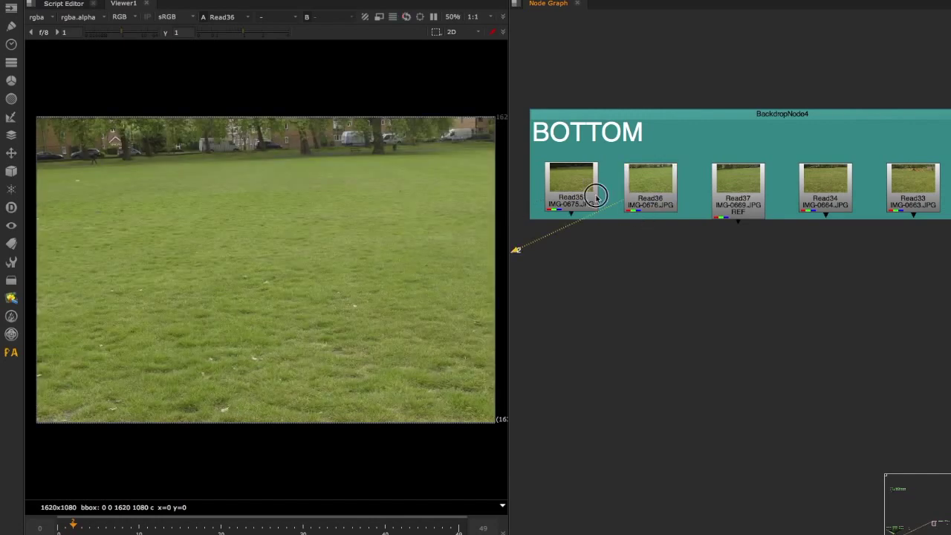
pyautogui.moveTo(596, 197); pyautogui.dragTo(595, 188)
pyautogui.press('2')
pyautogui.click(654, 195)
pyautogui.press('2')
pyautogui.moveTo(740, 201); pyautogui.dragTo(740, 186)
pyautogui.click(825, 193)
pyautogui.press('2')
pyautogui.click(741, 186)
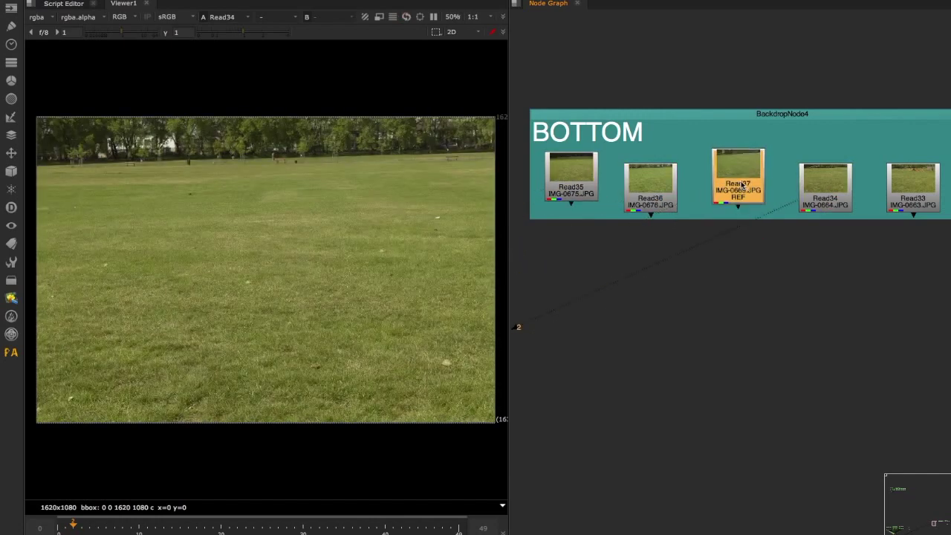
# Step: Raise the Read36 node roughly in line with Read35 and Read37, and view Read35 again
pyautogui.moveTo(725, 180); pyautogui.dragTo(723, 183)
pyautogui.moveTo(654, 179); pyautogui.dragTo(652, 166)
pyautogui.scroll(-2, 654, 226)
pyautogui.moveTo(653, 227); pyautogui.dragTo(622, 236, button='middle')
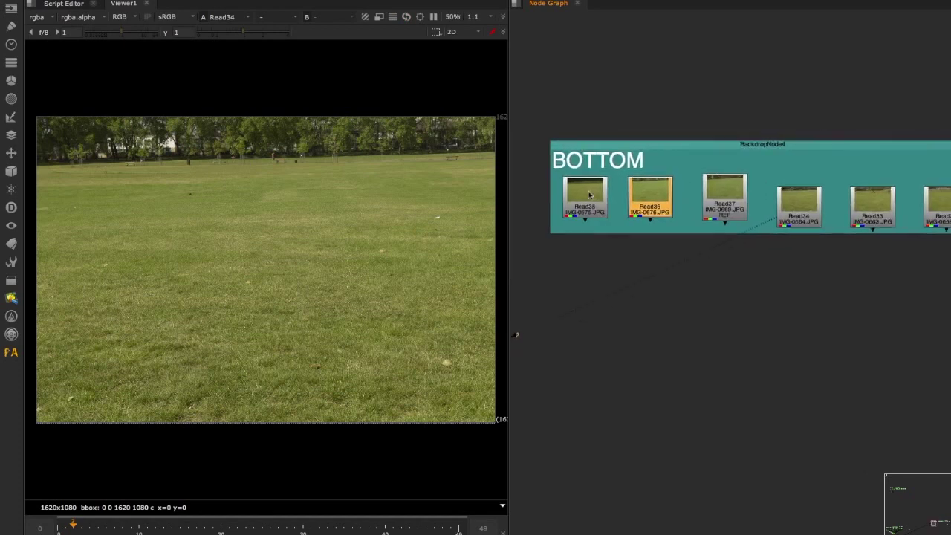
pyautogui.click(588, 195)
pyautogui.press('2')
# Step: View the stitched panorama from the Read39 node beneath the TOP group
pyautogui.click(696, 204)
pyautogui.scroll(-3, 648, 210)
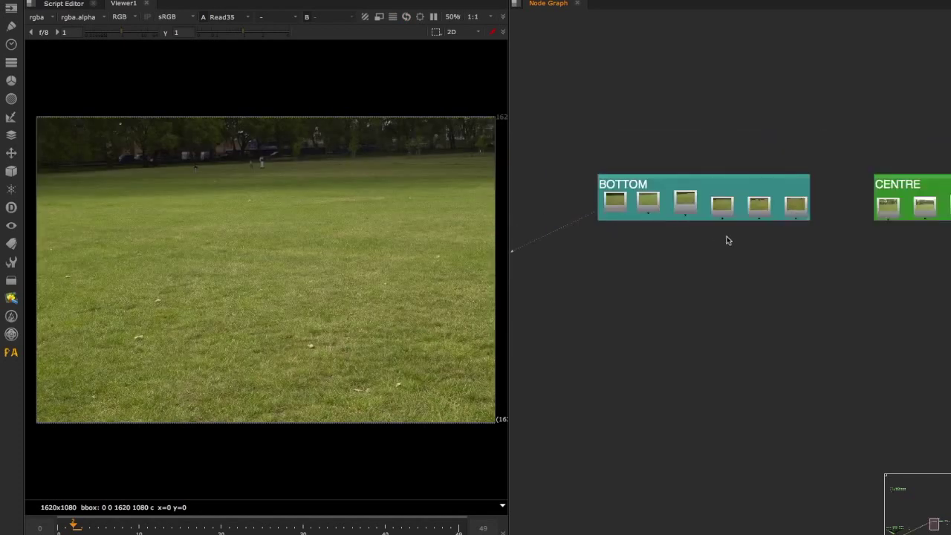
pyautogui.moveTo(733, 239); pyautogui.dragTo(670, 217, button='middle')
pyautogui.moveTo(781, 228); pyautogui.dragTo(618, 199, button='middle')
pyautogui.scroll(-2, 735, 221)
pyautogui.scroll(4, 848, 231)
pyautogui.moveTo(848, 231); pyautogui.dragTo(726, 218, button='middle')
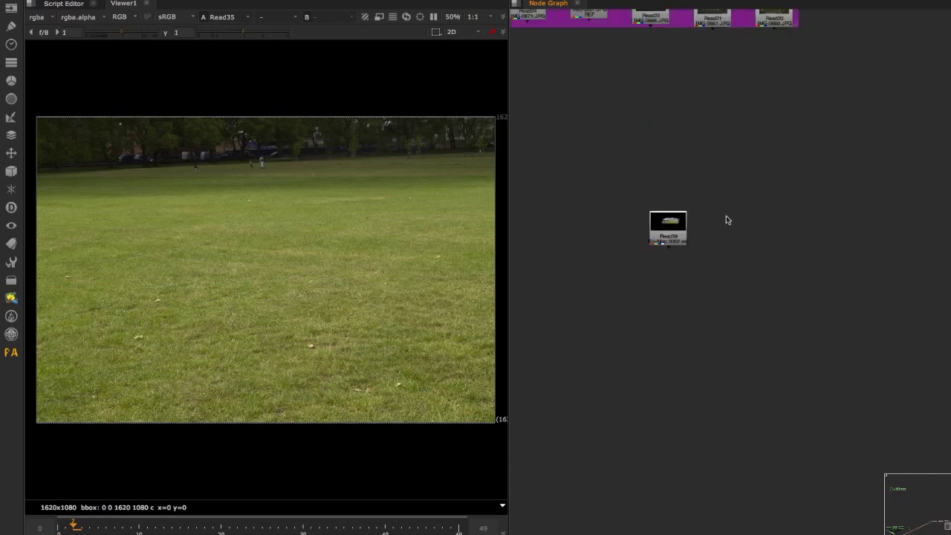
pyautogui.click(679, 224)
pyautogui.press('2')
pyautogui.click(626, 231)
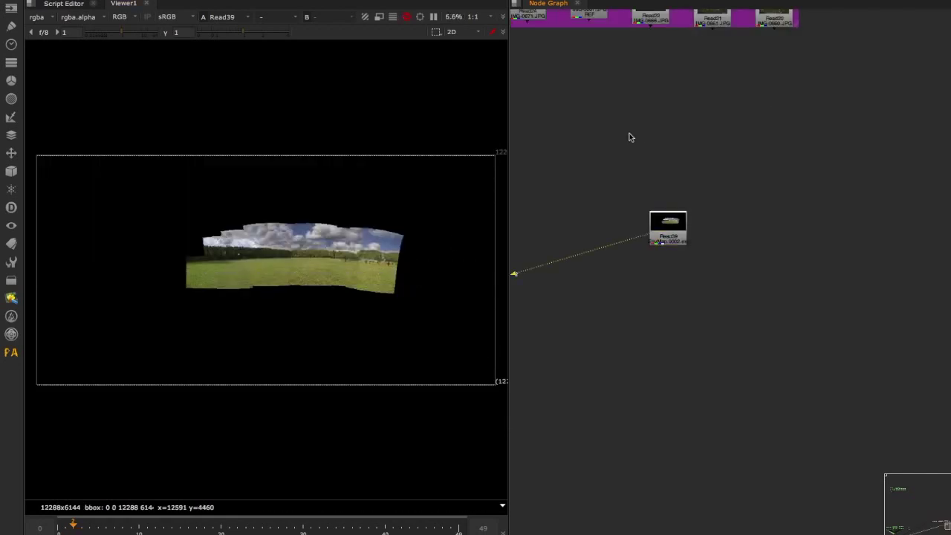
# Step: Examine the stitched panorama closely, from the playground side across to the opposite end of the treeline
pyautogui.moveTo(629, 135); pyautogui.dragTo(861, 217, button='middle')
pyautogui.scroll(2, 252, 274)
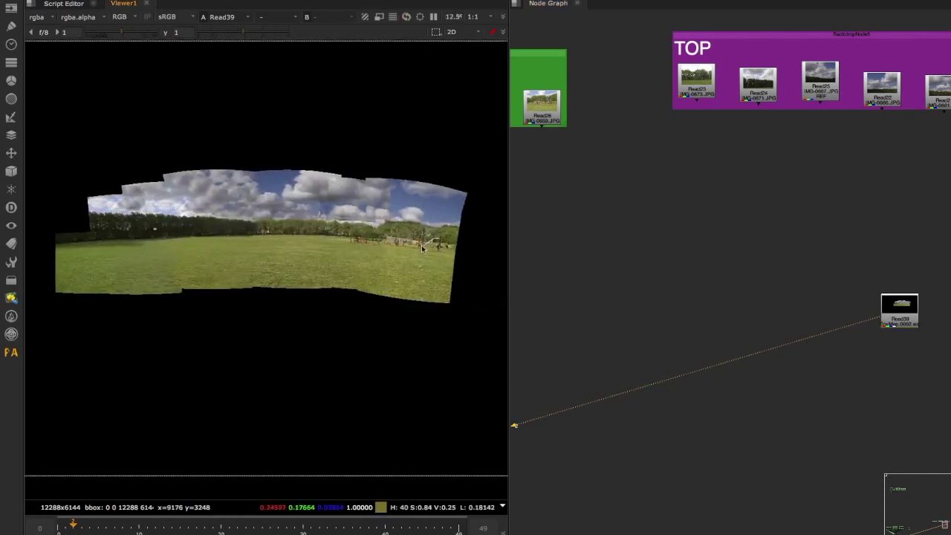
pyautogui.scroll(2, 185, 241)
pyautogui.scroll(-3, 193, 235)
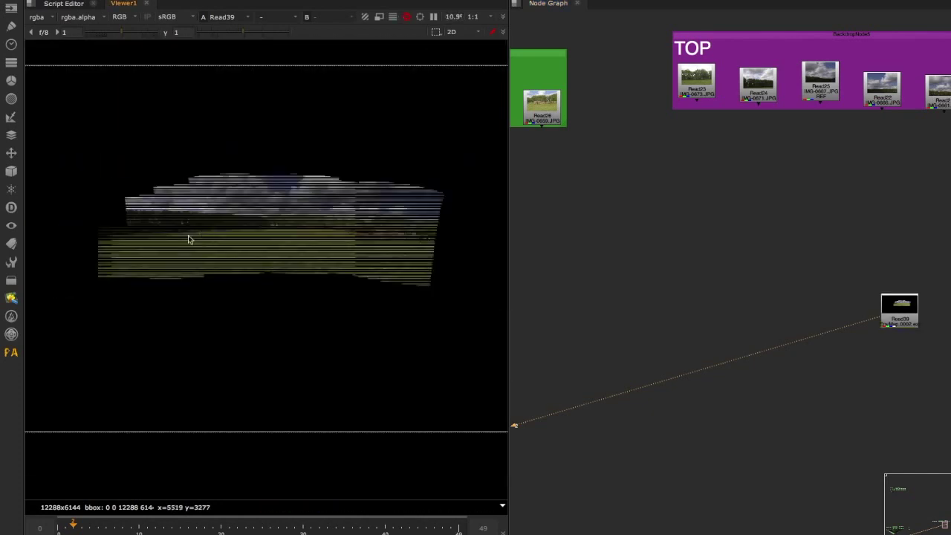
pyautogui.scroll(2, 168, 238)
pyautogui.scroll(1, 145, 239)
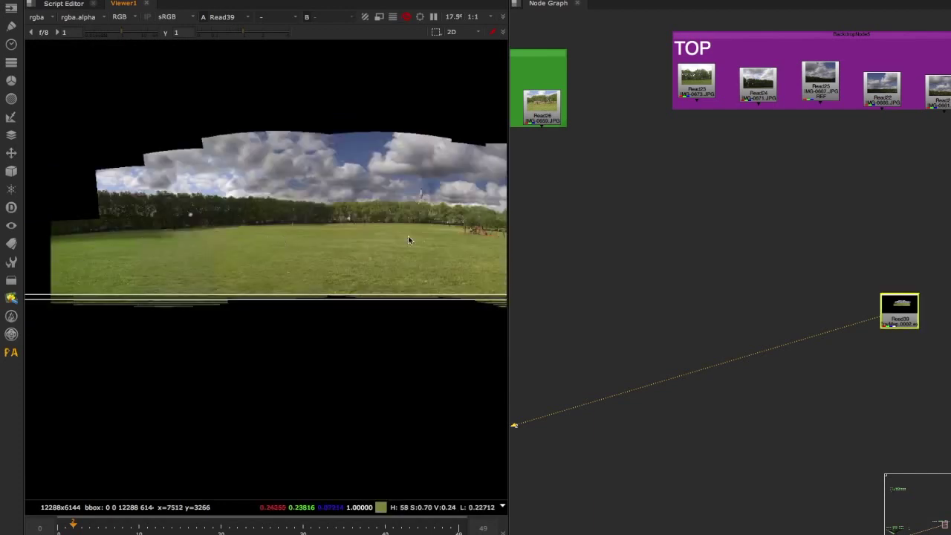
pyautogui.moveTo(338, 231); pyautogui.dragTo(426, 253, button='middle')
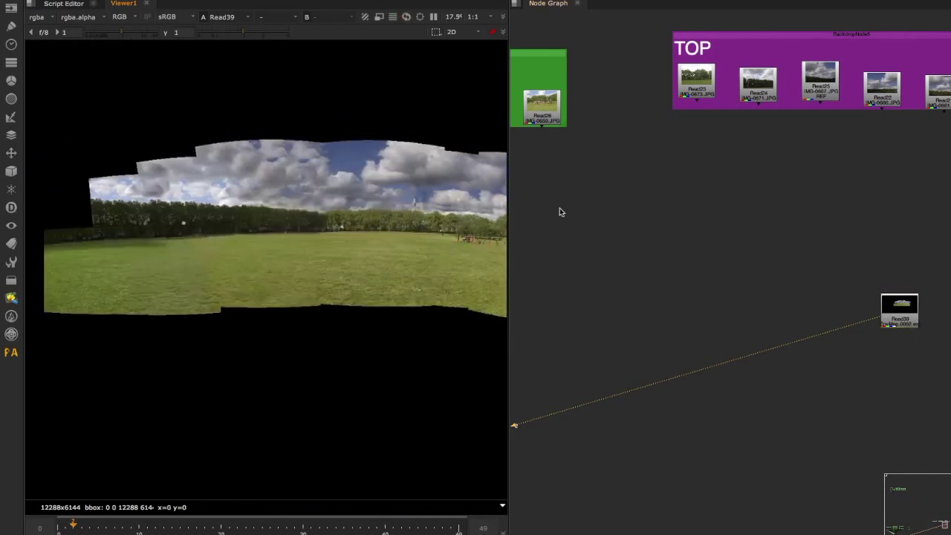
# Step: View the last photo of the CENTRE group, Read26, to compare it with the panorama
pyautogui.moveTo(560, 213); pyautogui.dragTo(666, 245, button='middle')
pyautogui.click(647, 143)
pyautogui.press('1')
pyautogui.press('1')
pyautogui.scroll(-3, 428, 184)
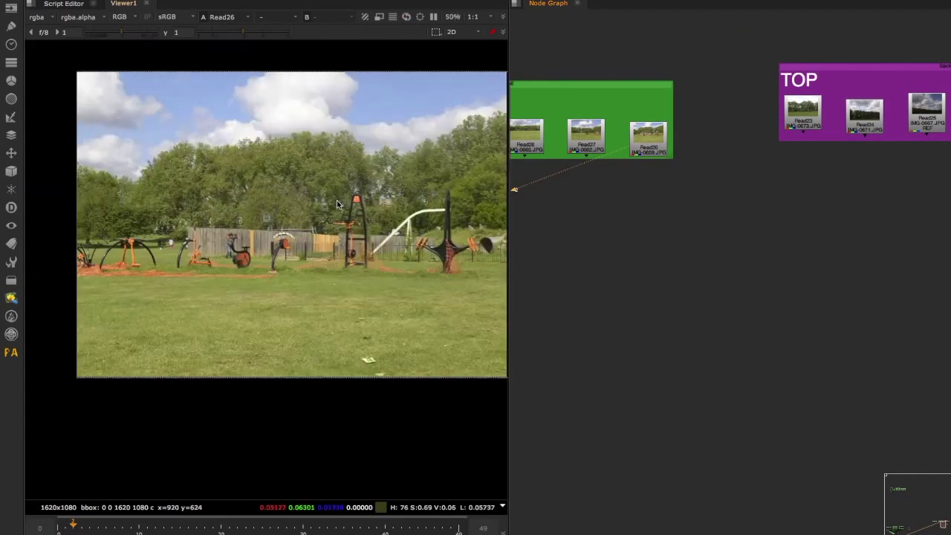
# Step: Return the viewer to the stitched panorama in Read39
pyautogui.moveTo(729, 258); pyautogui.dragTo(532, 214, button='middle')
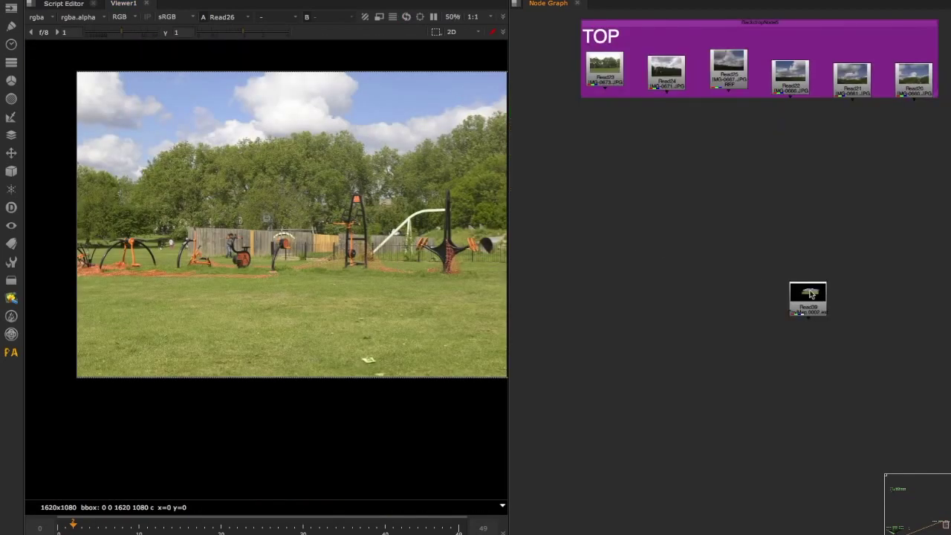
pyautogui.click(809, 290)
pyautogui.press('1')
pyautogui.scroll(3, 407, 220)
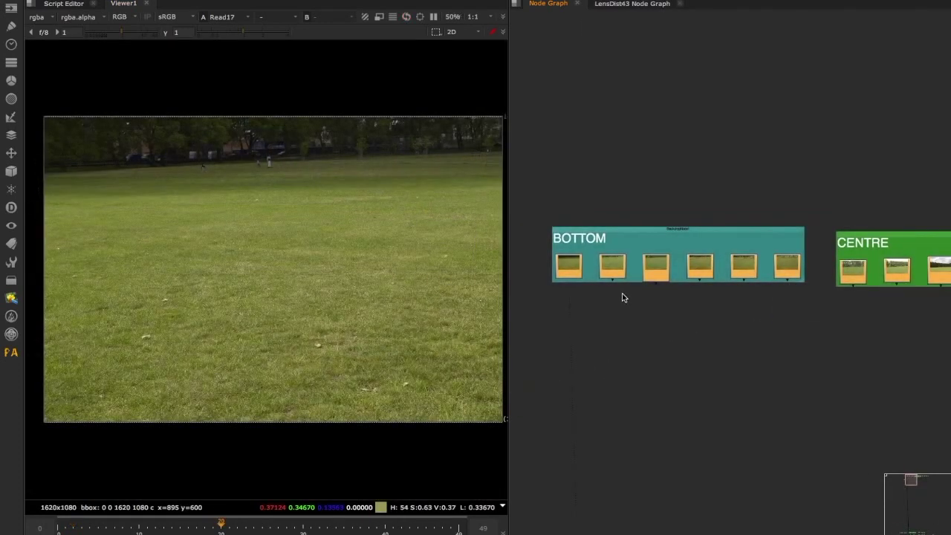
# Step: Deselect all the photo read nodes in the BOTTOM, CENTRE and TOP groups
pyautogui.click(627, 324)
pyautogui.moveTo(627, 324); pyautogui.dragTo(608, 280, button='middle')
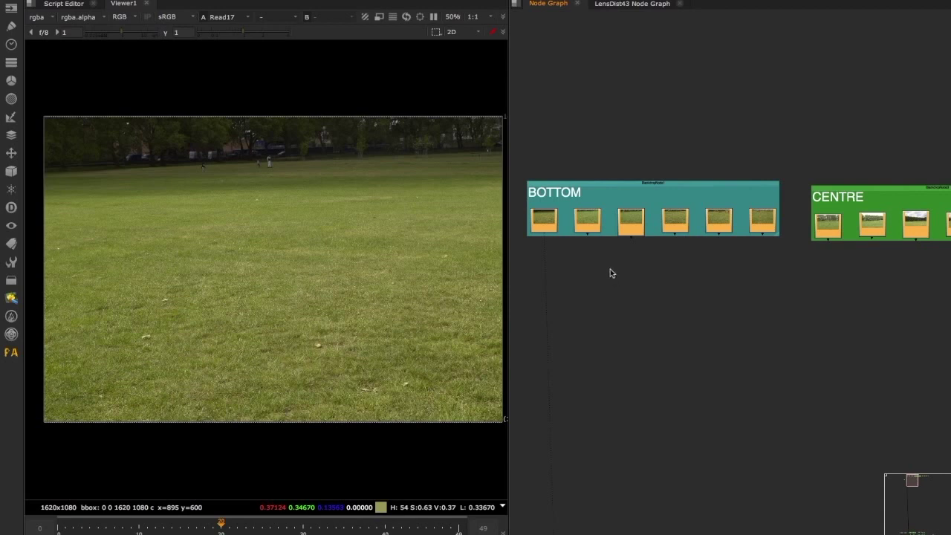
pyautogui.click(606, 274)
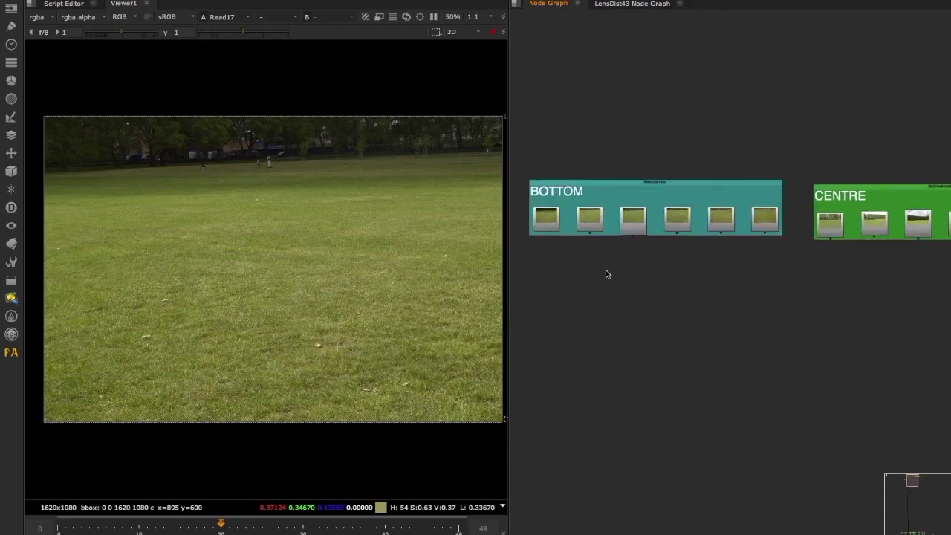
# Step: Look over how the source photos are arranged in the BOTTOM, CENTRE and TOP groups
pyautogui.moveTo(832, 277); pyautogui.dragTo(636, 288, button='middle')
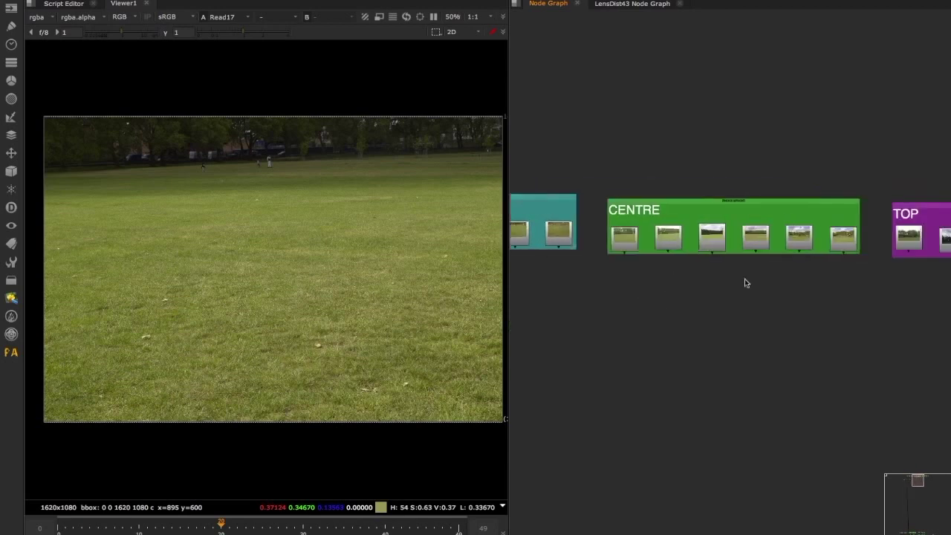
pyautogui.scroll(-3, 858, 275)
pyautogui.moveTo(859, 275); pyautogui.dragTo(950, 291, button='middle')
pyautogui.scroll(2, 749, 277)
pyautogui.scroll(-3, 749, 279)
pyautogui.scroll(3, 668, 260)
pyautogui.moveTo(734, 263); pyautogui.dragTo(669, 266, button='middle')
pyautogui.scroll(-3, 669, 266)
pyautogui.moveTo(806, 278); pyautogui.dragTo(949, 274, button='middle')
pyautogui.scroll(5, 626, 248)
# Step: Move the Read17 node slightly upward inside the BOTTOM backdrop
pyautogui.moveTo(631, 239); pyautogui.dragTo(632, 230)
pyautogui.click(631, 236)
pyautogui.scroll(-3, 702, 235)
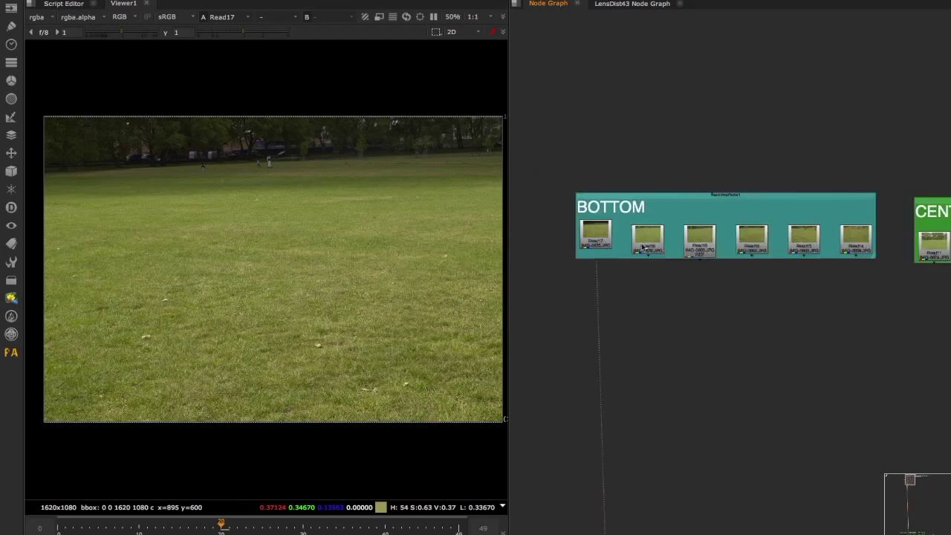
# Step: Look across the three photo groups, and view Read15 and Read14 at the end of the BOTTOM row
pyautogui.moveTo(823, 259); pyautogui.dragTo(697, 261, button='middle')
pyautogui.scroll(1, 743, 254)
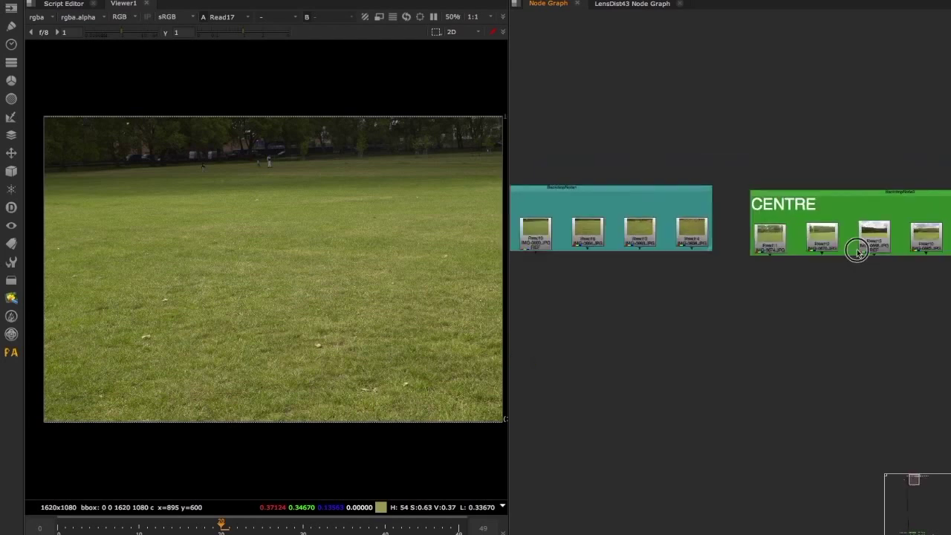
pyautogui.moveTo(857, 251); pyautogui.dragTo(569, 258, button='middle')
pyautogui.hscroll(3, 832, 258)
pyautogui.hscroll(-10, 679, 269)
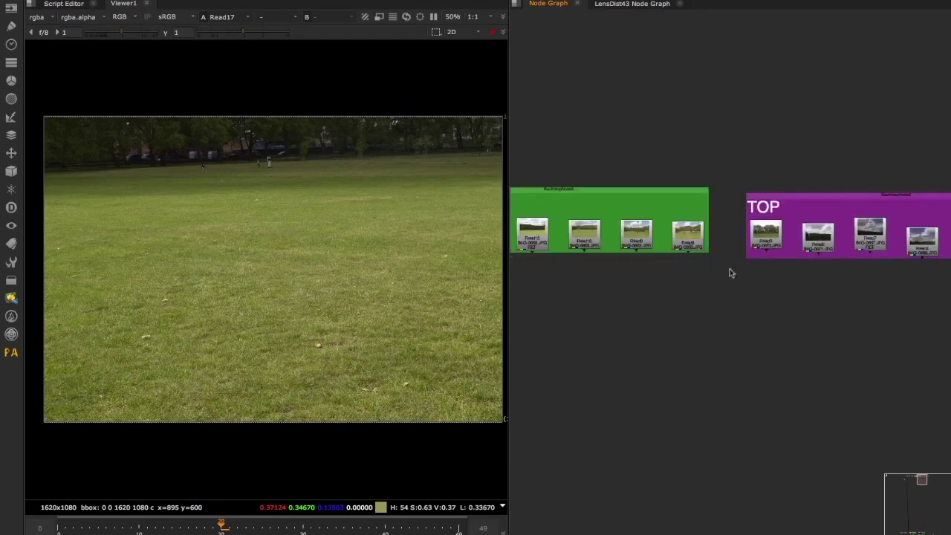
pyautogui.scroll(2, 604, 258)
pyautogui.hscroll(-5, 599, 265)
pyautogui.click(684, 227)
pyautogui.press('1')
pyautogui.moveTo(770, 223); pyautogui.dragTo(769, 211)
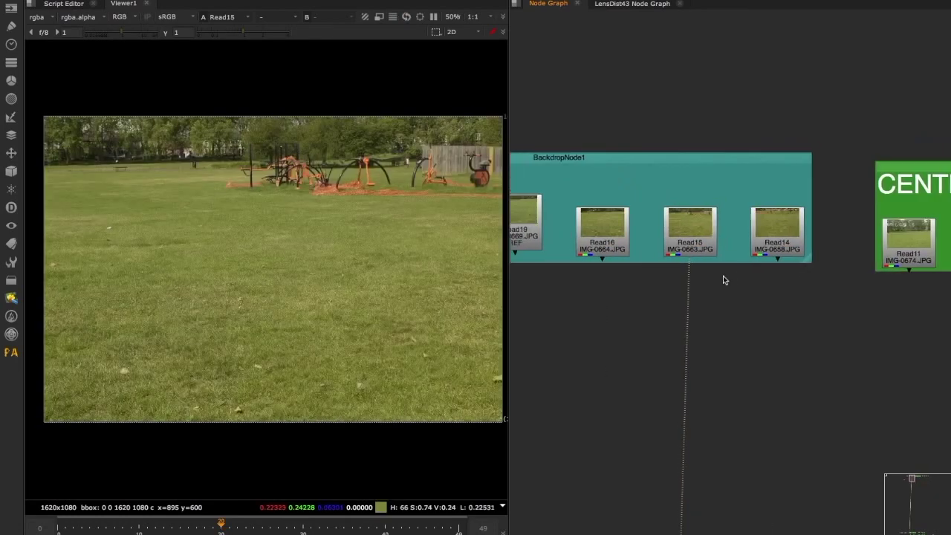
pyautogui.moveTo(723, 275); pyautogui.dragTo(719, 276, button='middle')
pyautogui.click(775, 237)
pyautogui.press('1')
pyautogui.hscroll(3, 822, 278)
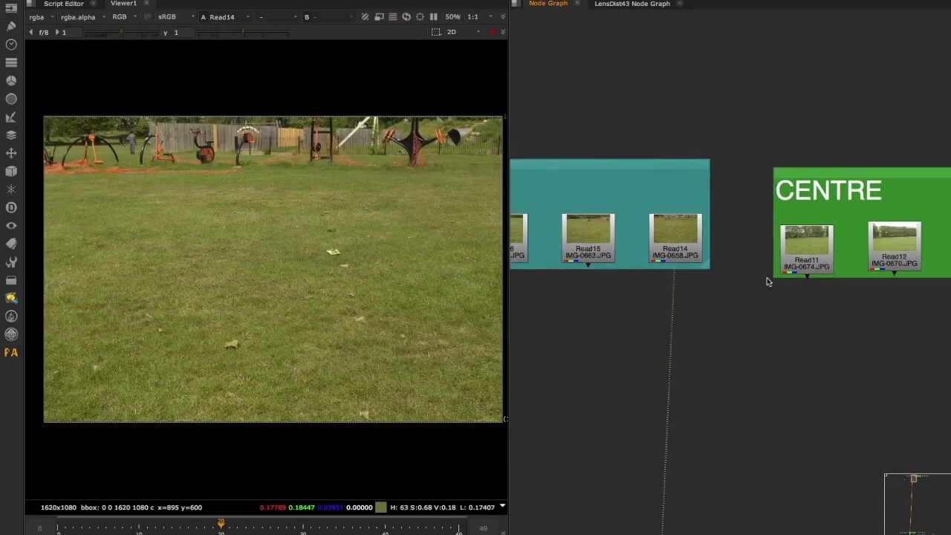
# Step: View Read11, Read12 and Read13 in the CENTRE group, and line Read11 up with its row
pyautogui.hscroll(4, 783, 291)
pyautogui.click(685, 259)
pyautogui.press('1')
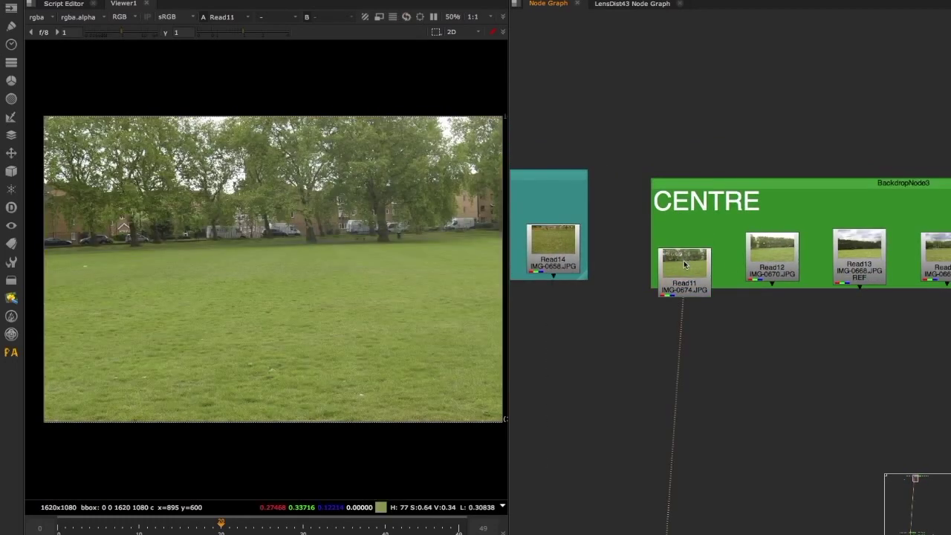
pyautogui.click(768, 264)
pyautogui.press('1')
pyautogui.hscroll(3, 785, 306)
pyautogui.click(777, 256)
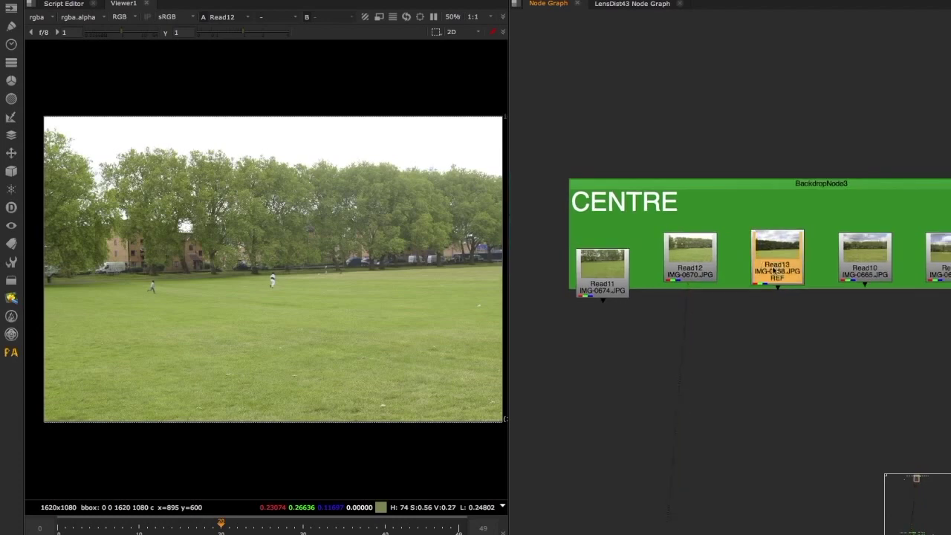
pyautogui.press('1')
pyautogui.moveTo(586, 270); pyautogui.dragTo(591, 251)
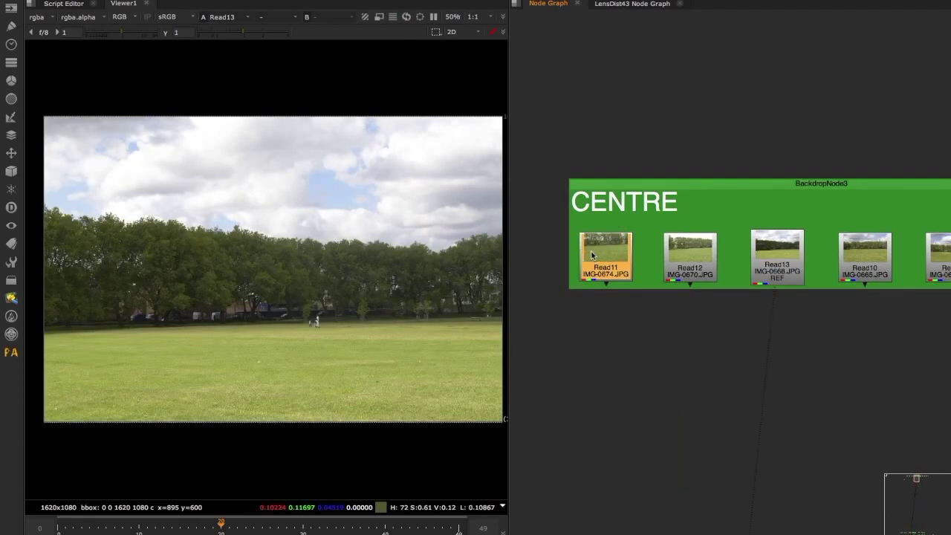
# Step: View the remaining CENTRE photos Read10, Read9 and Read8 in order, and raise Read10 within the backdrop
pyautogui.moveTo(832, 313); pyautogui.dragTo(719, 316, button='middle')
pyautogui.moveTo(730, 258); pyautogui.dragTo(729, 274)
pyautogui.press('1')
pyautogui.hscroll(3, 706, 293)
pyautogui.click(732, 260)
pyautogui.press('1')
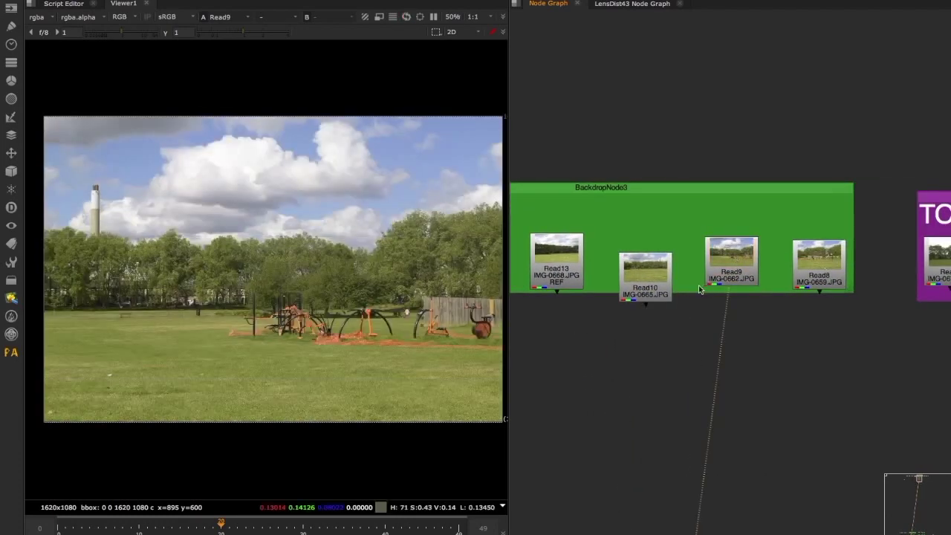
pyautogui.moveTo(807, 255); pyautogui.dragTo(807, 271)
pyautogui.press('1')
pyautogui.moveTo(632, 274); pyautogui.dragTo(630, 260)
pyautogui.hscroll(5, 699, 323)
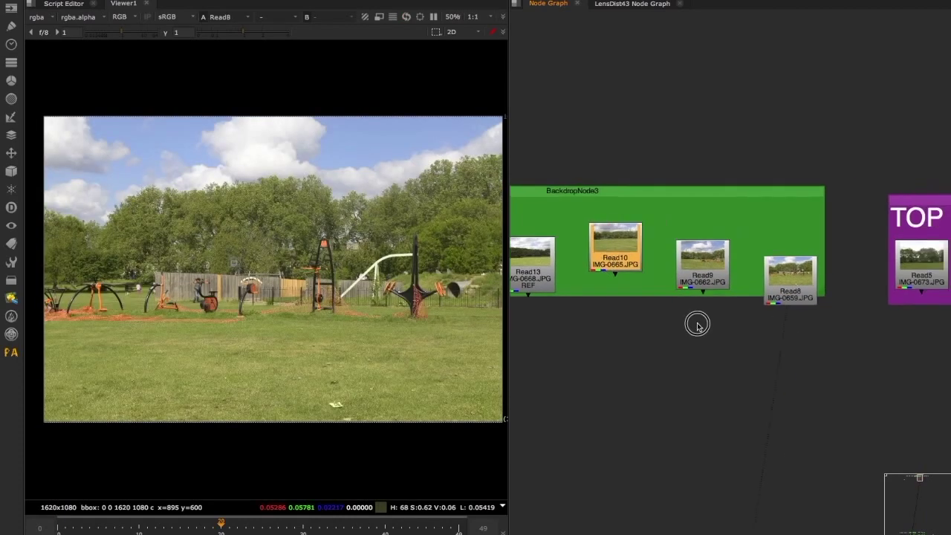
# Step: View the TOP group's photos Read5, Read6, Read7 and Read4 in order
pyautogui.click(685, 267)
pyautogui.press('1')
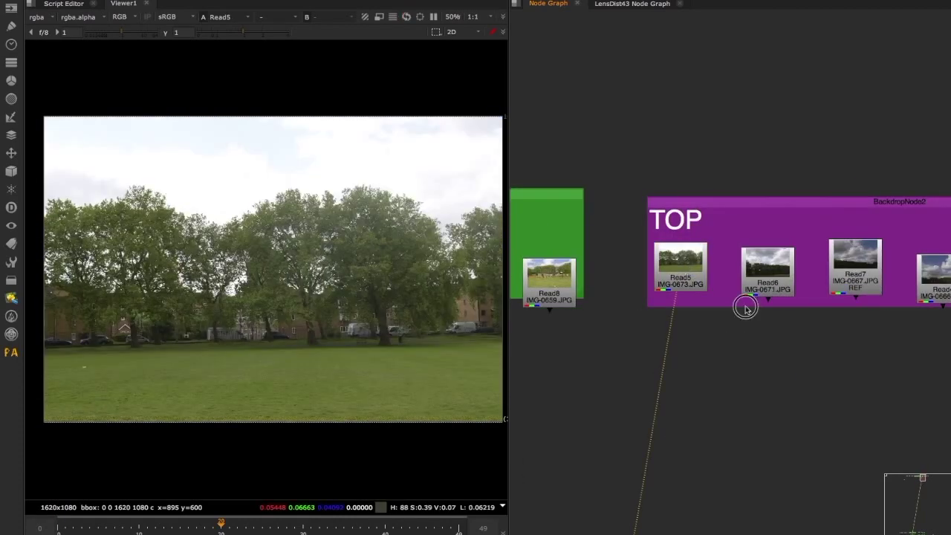
pyautogui.hscroll(3, 743, 306)
pyautogui.click(668, 275)
pyautogui.press('1')
pyautogui.click(745, 268)
pyautogui.press('1')
pyautogui.click(827, 291)
pyautogui.press('1')
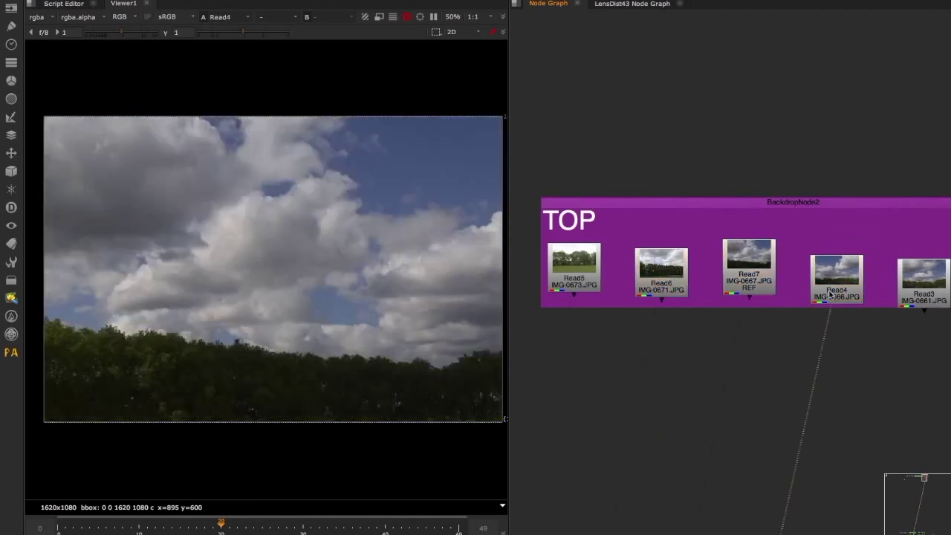
# Step: View the last two photos of the TOP group, Read3 and Read2
pyautogui.moveTo(848, 349); pyautogui.dragTo(697, 317, button='middle')
pyautogui.click(768, 256)
pyautogui.press('1')
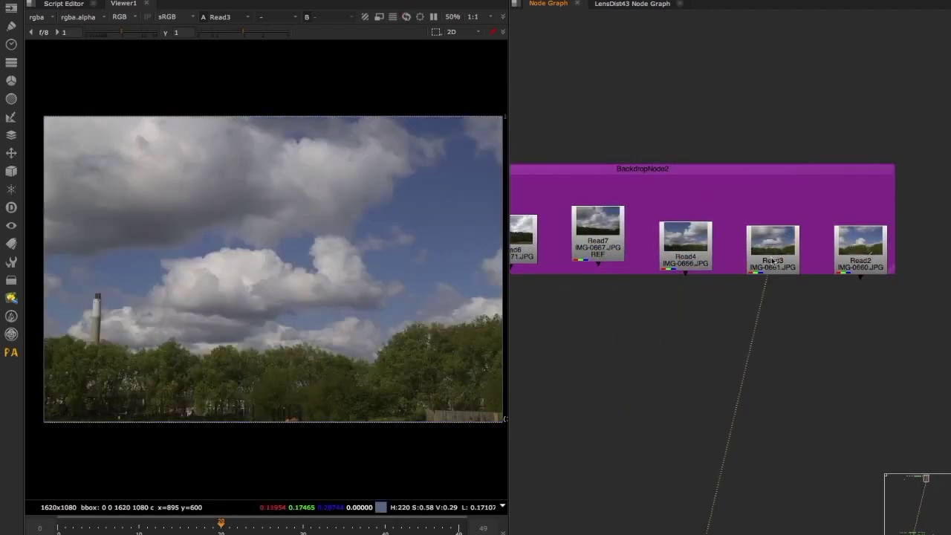
pyautogui.click(873, 256)
pyautogui.press('1')
# Step: Compare the first and last photos of the TOP row, Read5 and Read2, and return to the BOTTOM group
pyautogui.moveTo(720, 320); pyautogui.dragTo(929, 300, button='middle')
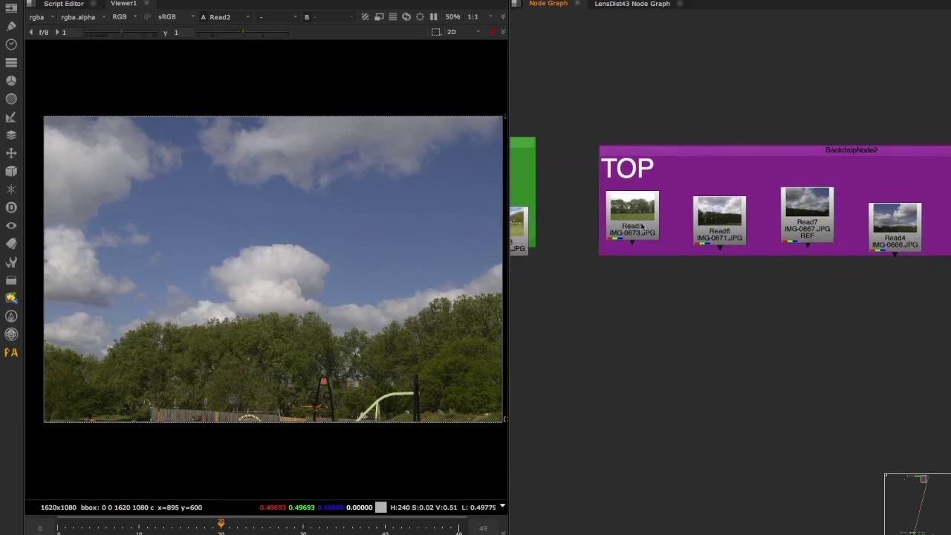
pyautogui.click(628, 232)
pyautogui.press('1')
pyautogui.moveTo(775, 271); pyautogui.dragTo(618, 271, button='middle')
pyautogui.moveTo(895, 245); pyautogui.dragTo(723, 244, button='middle')
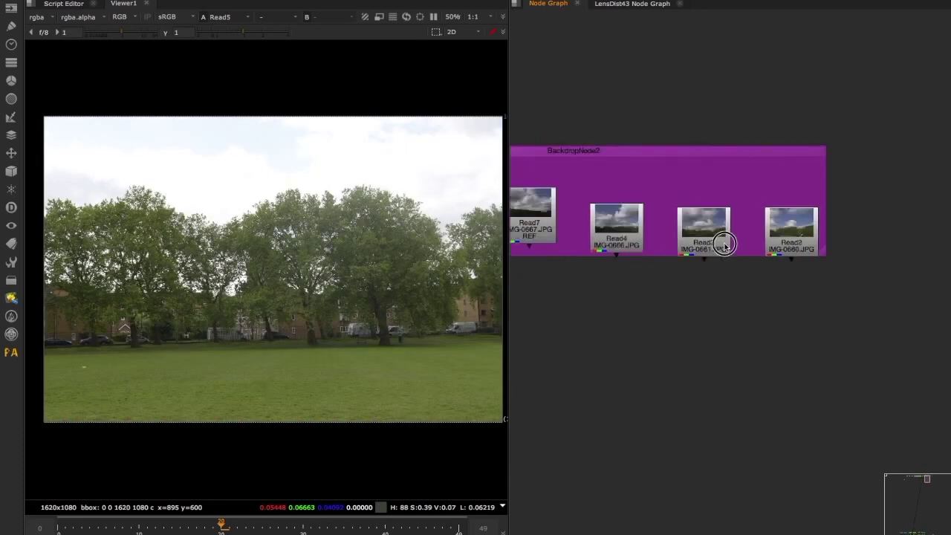
pyautogui.click(756, 244)
pyautogui.press('1')
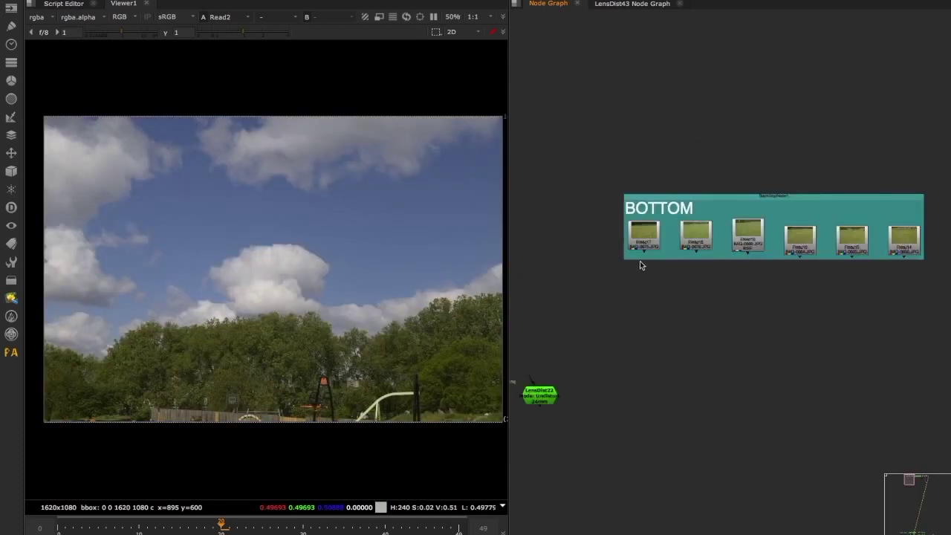
pyautogui.scroll(4, 643, 260)
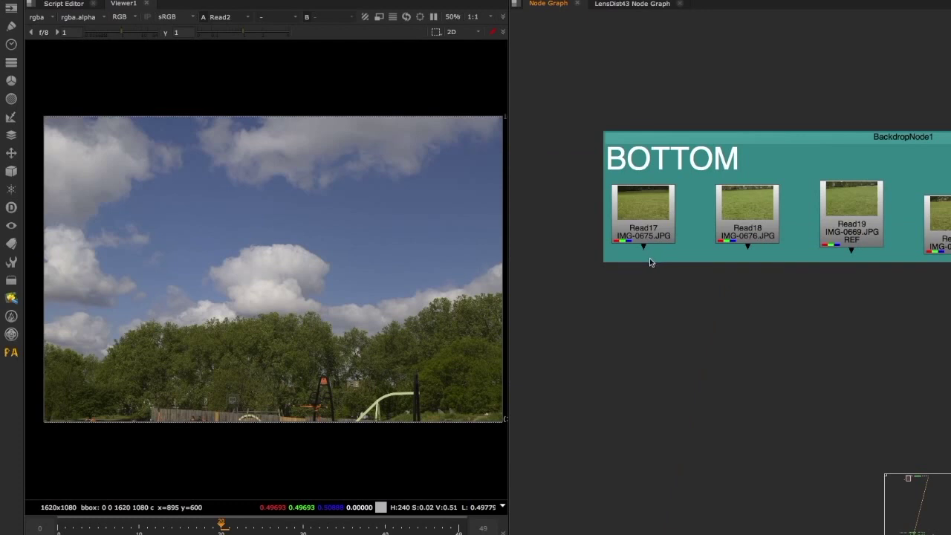
# Step: Place the LensDist22 node beneath Read17, feed it from that photo and align it vertically with the photo
pyautogui.scroll(-3, 650, 258)
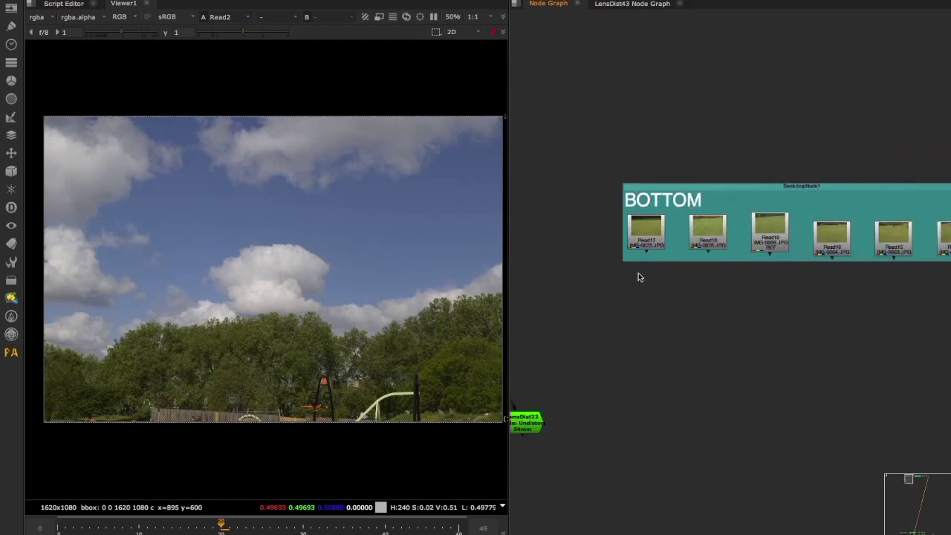
pyautogui.moveTo(592, 382); pyautogui.dragTo(595, 362, button='middle')
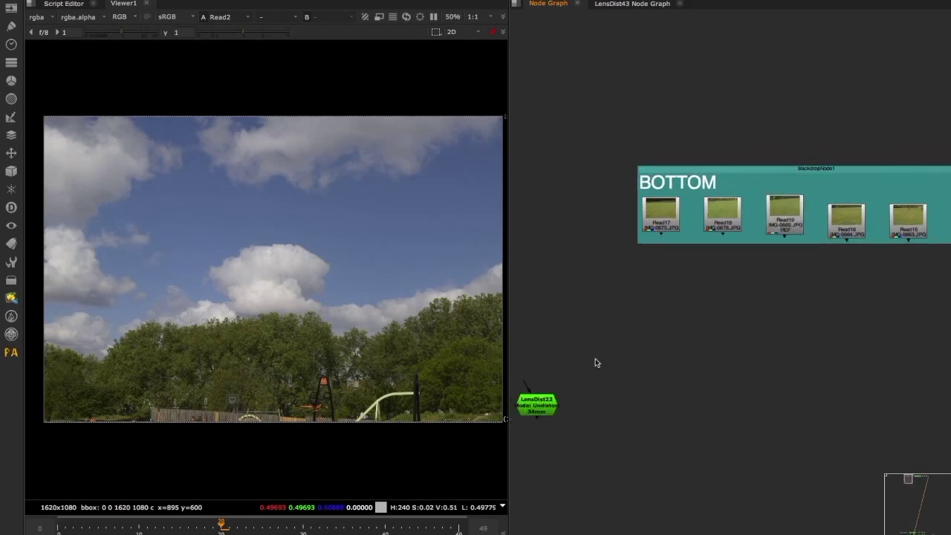
pyautogui.moveTo(554, 411); pyautogui.dragTo(648, 226)
pyautogui.press('l')
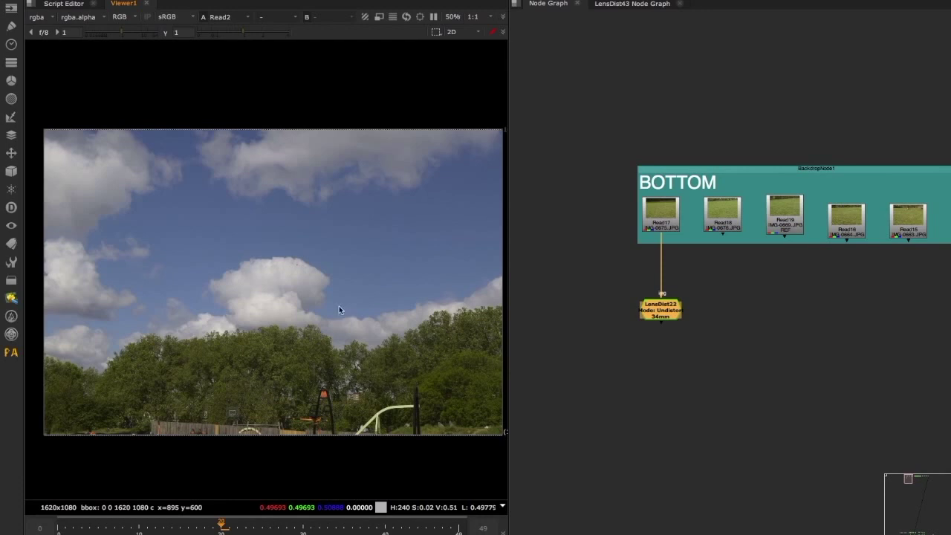
# Step: Move LensDist22 slightly lower and insert a Shuffle node with default settings between Read17 and LensDist22
pyautogui.moveTo(719, 243); pyautogui.dragTo(672, 237, button='middle')
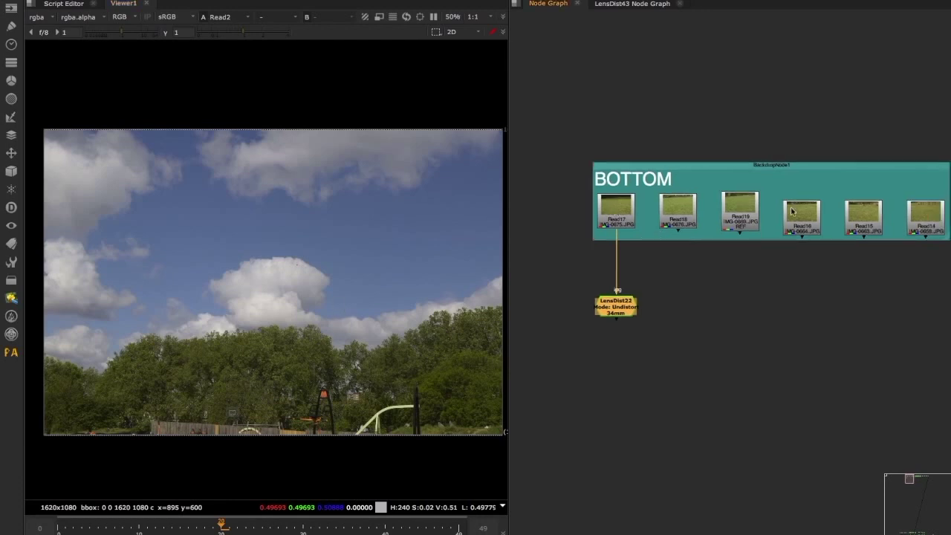
pyautogui.scroll(2, 632, 234)
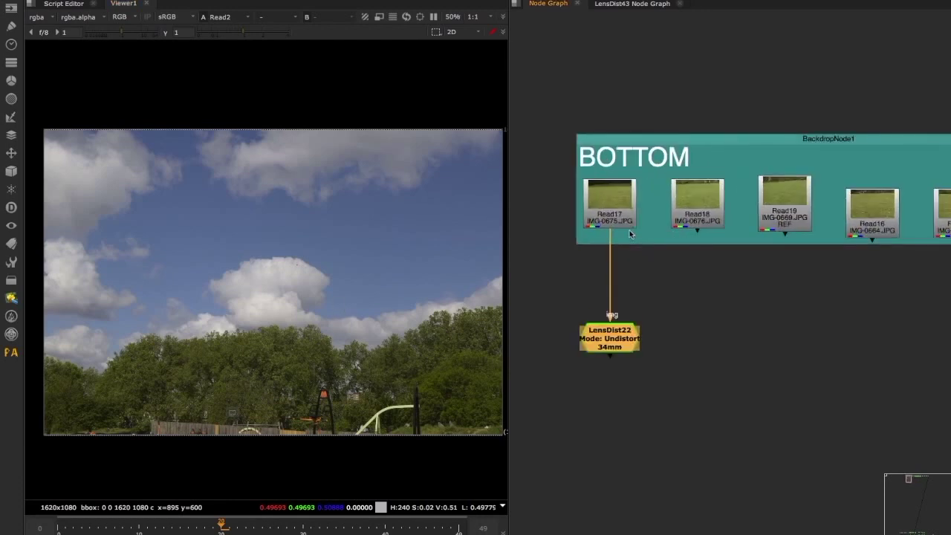
pyautogui.click(618, 281)
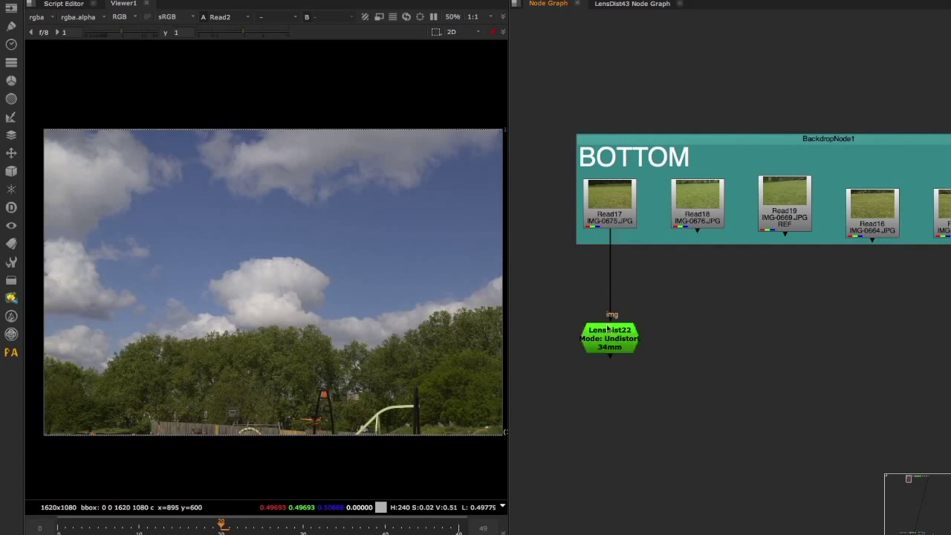
pyautogui.moveTo(607, 329); pyautogui.dragTo(607, 347)
pyautogui.click(679, 301)
pyautogui.click(628, 219)
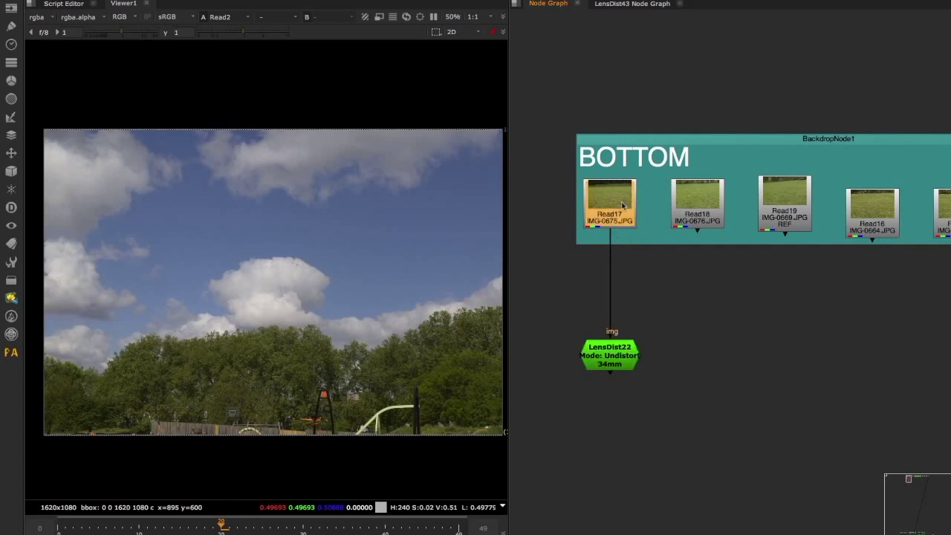
pyautogui.press('Tab')
pyautogui.write('shu')
pyautogui.press('Return')
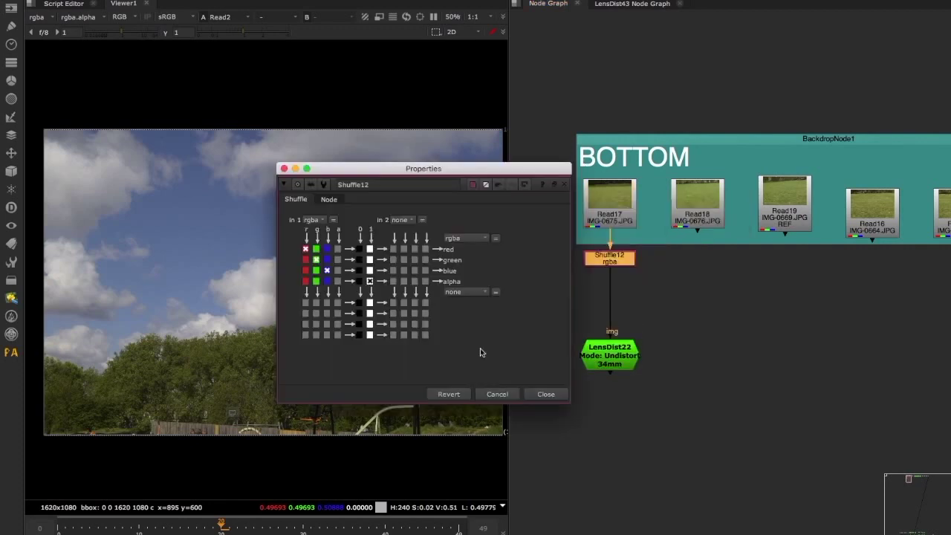
pyautogui.click(546, 394)
# Step: Duplicate the Shuffle and LensDist pair beneath each of the other BOTTOM photos and connect each pair to its photo
pyautogui.moveTo(722, 372); pyautogui.dragTo(524, 234)
pyautogui.scroll(-8, 676, 268)
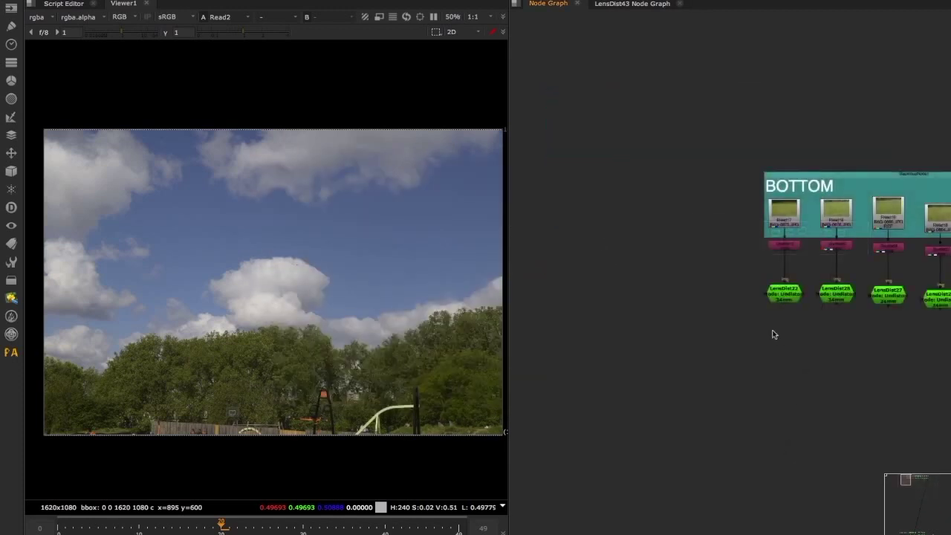
pyautogui.scroll(3, 741, 327)
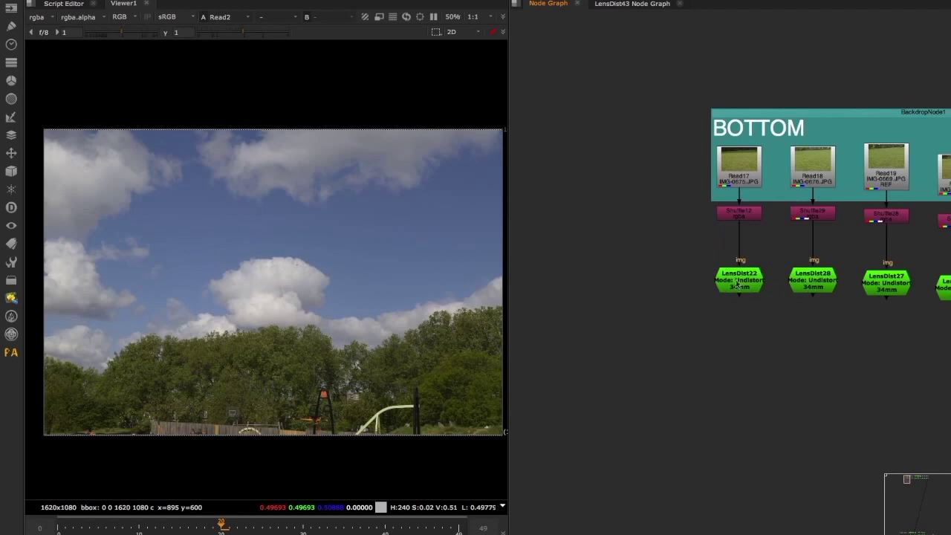
pyautogui.hscroll(5, 756, 285)
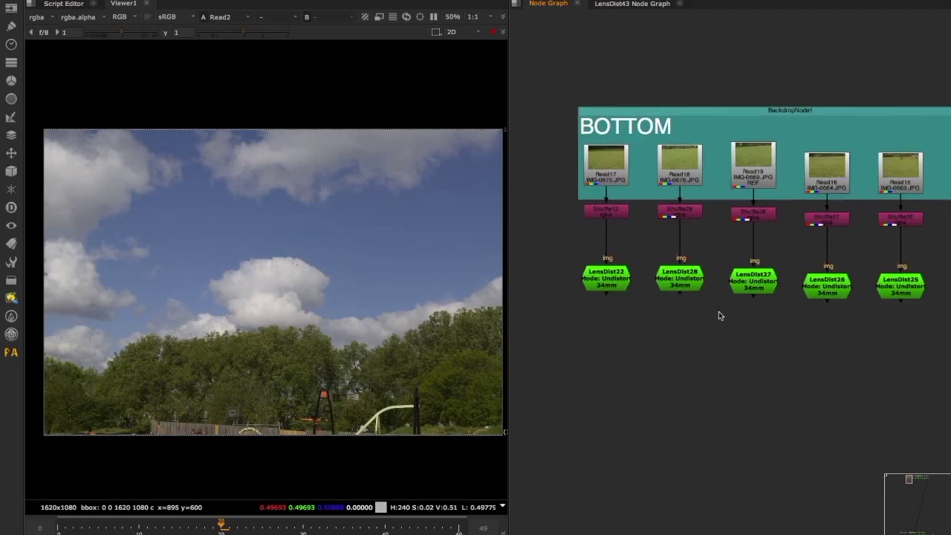
pyautogui.moveTo(737, 256); pyautogui.dragTo(717, 273, button='middle')
pyautogui.scroll(-1, 713, 267)
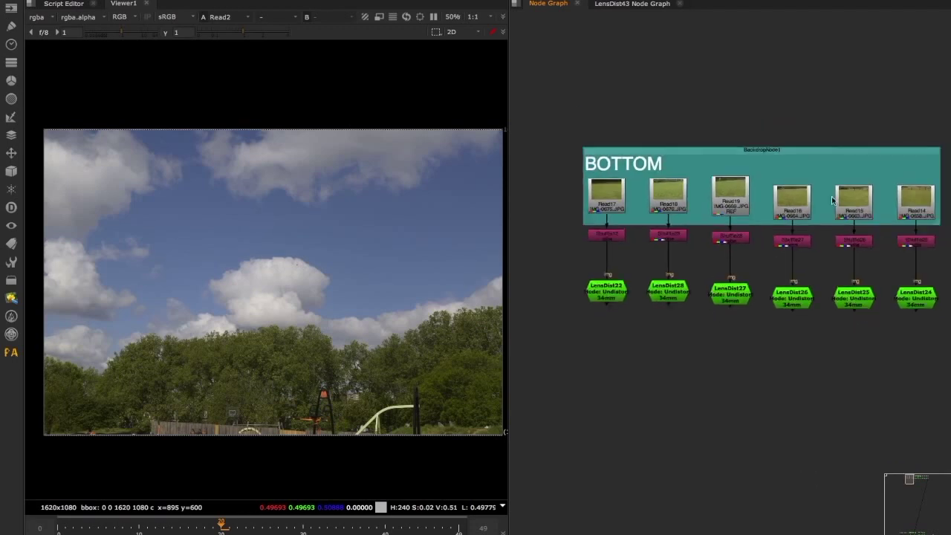
# Step: View the BOTTOM row's reference photo Read19 and look over the node chains in the BOTTOM and CENTRE groups
pyautogui.scroll(1, 878, 238)
pyautogui.scroll(1, 854, 239)
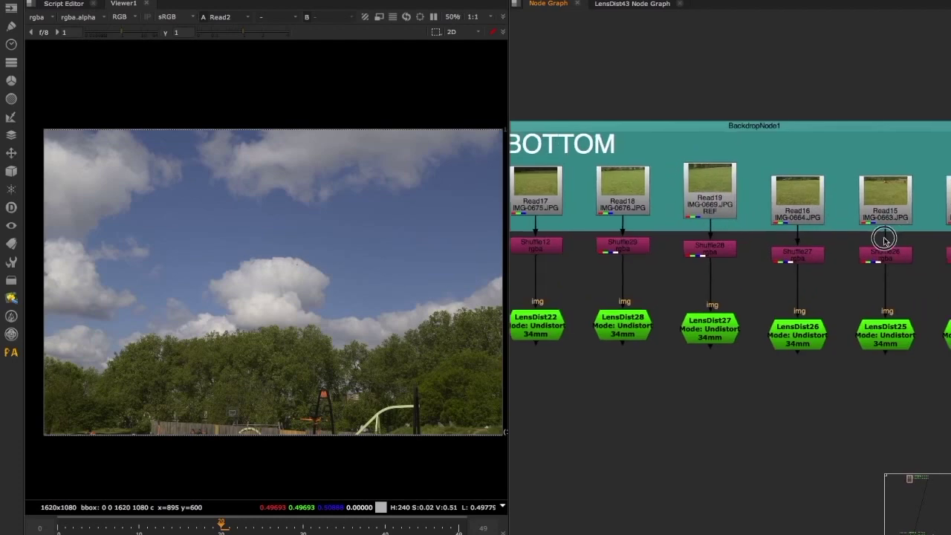
pyautogui.scroll(-1, 838, 239)
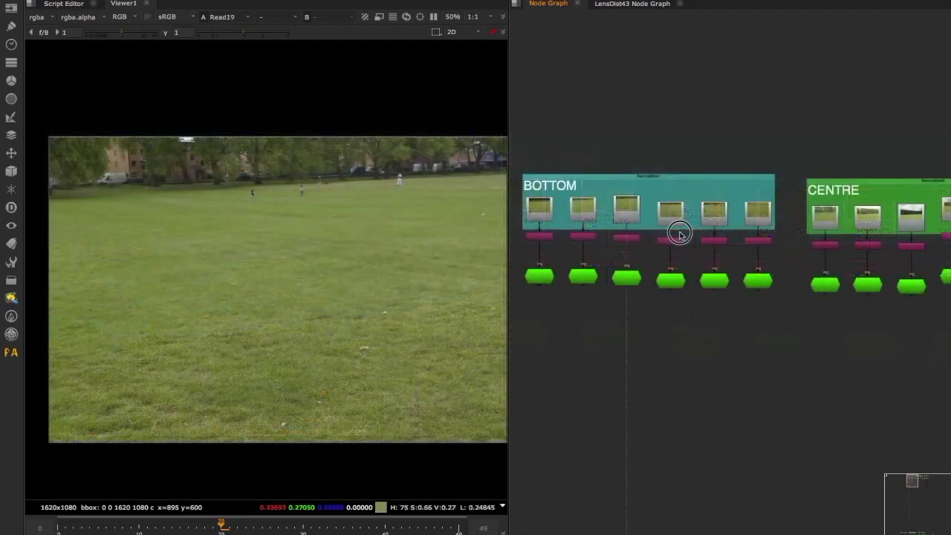
pyautogui.scroll(4, 663, 242)
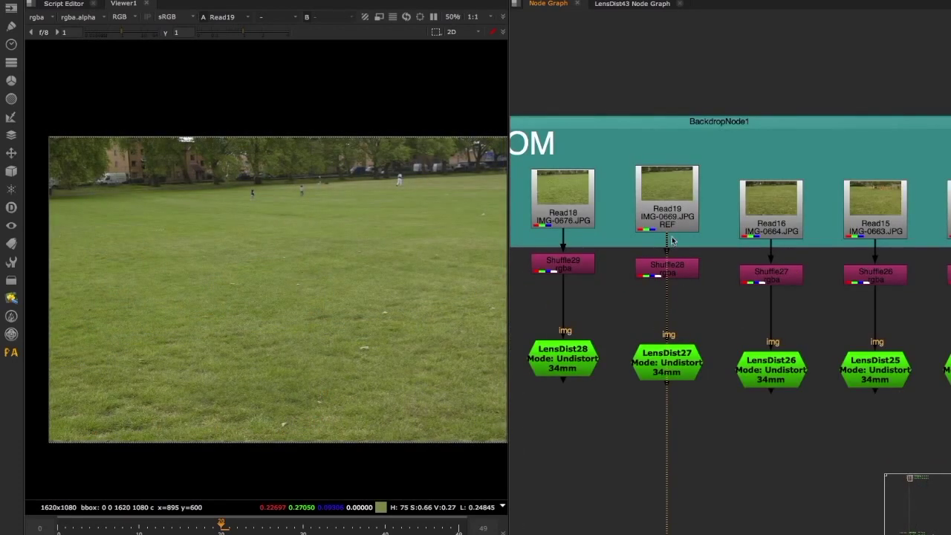
# Step: Add a ViewMetaData node fed directly from Read19, place it below the LensDist row and view its output
pyautogui.scroll(-5, 699, 282)
pyautogui.press('Tab')
pyautogui.write('laye')
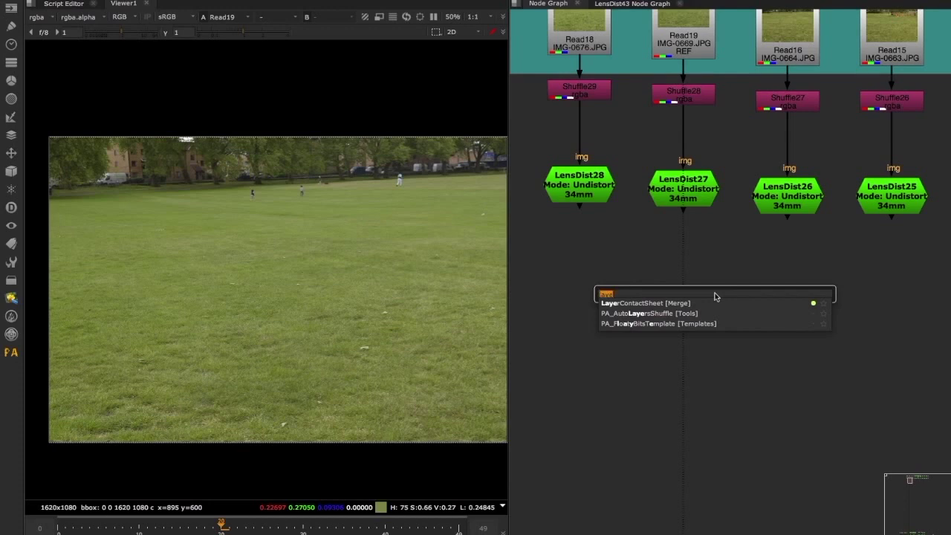
pyautogui.write('view')
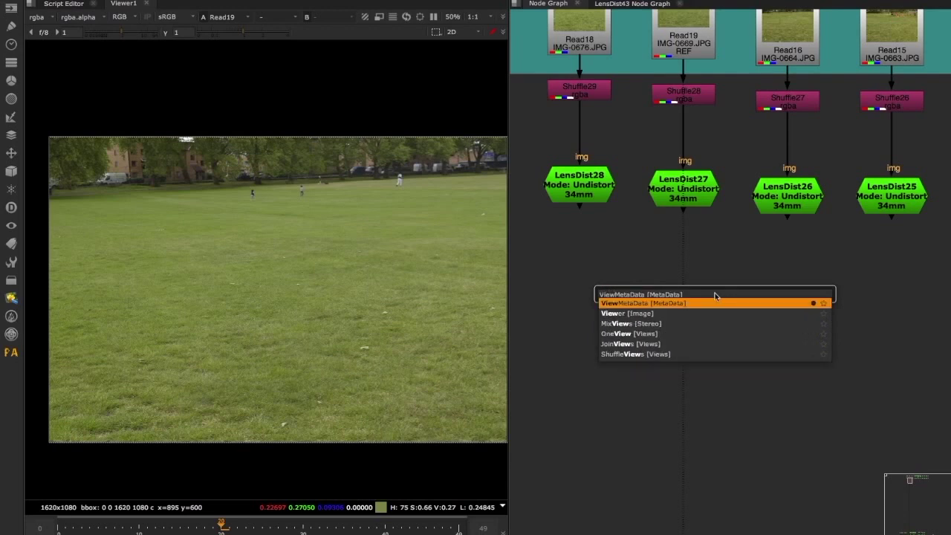
pyautogui.press('Return')
pyautogui.moveTo(710, 267); pyautogui.dragTo(686, 33)
pyautogui.moveTo(715, 302); pyautogui.dragTo(742, 310)
pyautogui.press('1')
# Step: Search Read19's metadata for "focal" in the ViewMetaData node
pyautogui.moveTo(653, 285)
pyautogui.mouseDown()
pyautogui.moveTo(658, 312)
pyautogui.moveTo(649, 293)
pyautogui.mouseUp()
pyautogui.click(588, 378)
pyautogui.write('focal')
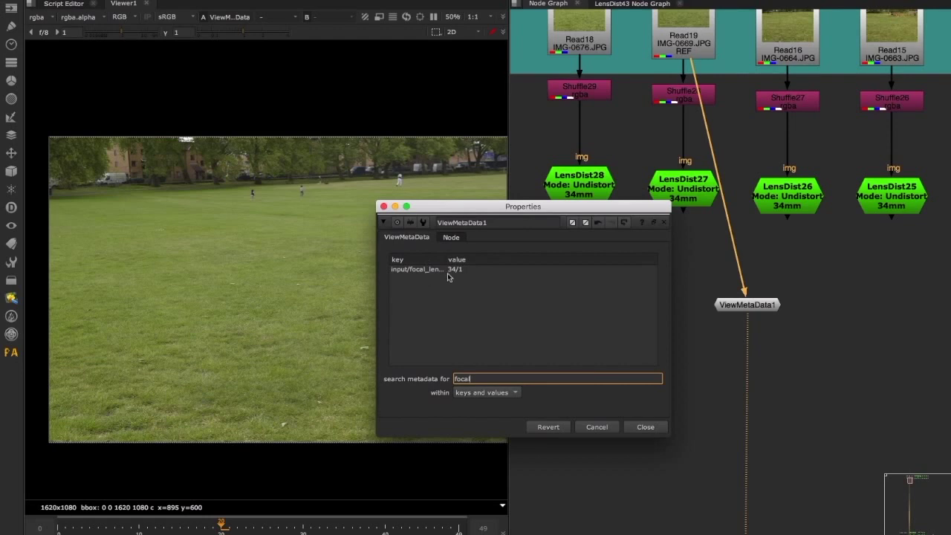
pyautogui.press('Return')
# Step: Search the metadata for "Ap" and again for the focal length, and close the ViewMetaData properties
pyautogui.write('Ap')
pyautogui.moveTo(442, 262); pyautogui.dragTo(486, 251)
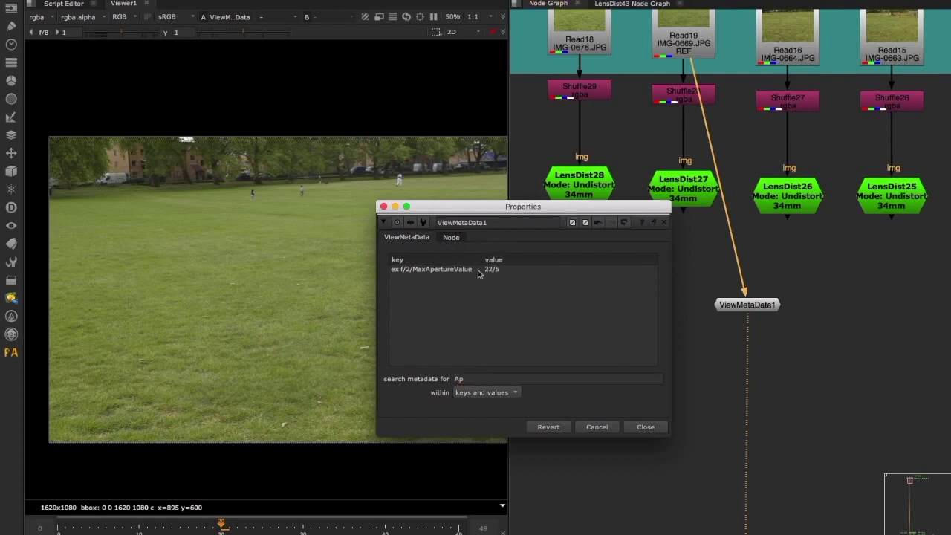
pyautogui.moveTo(482, 258); pyautogui.dragTo(458, 259)
pyautogui.doubleClick(459, 377)
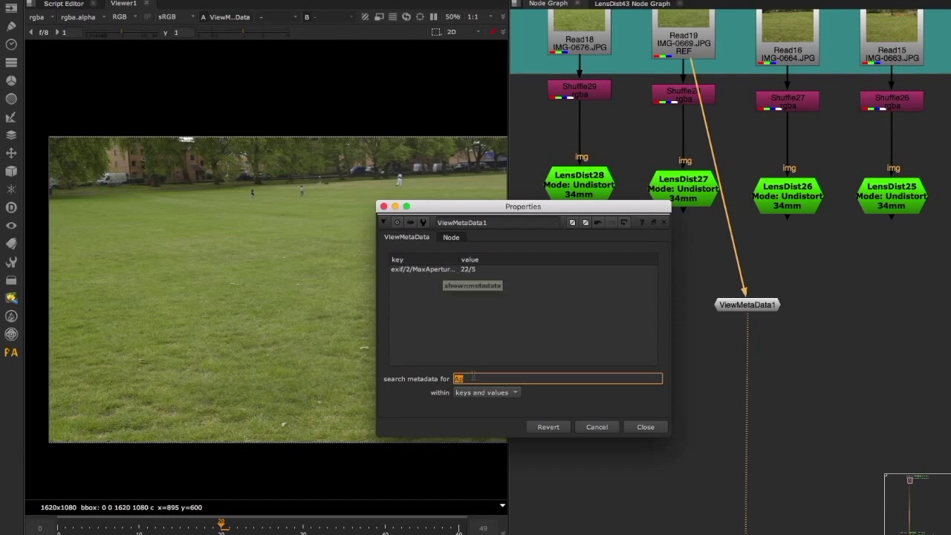
pyautogui.write('ocal')
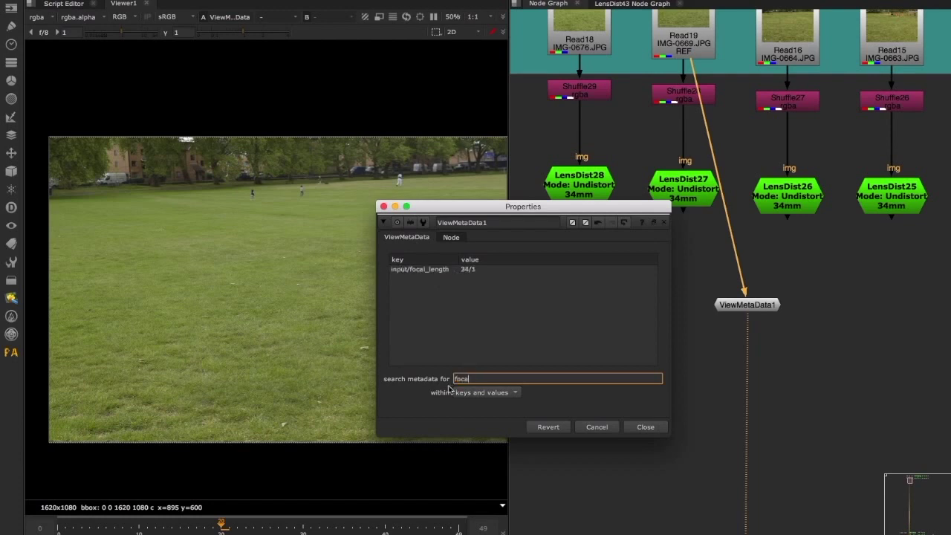
pyautogui.click(645, 426)
# Step: Add a Camera node in the empty area below the BOTTOM row's LensDist nodes
pyautogui.scroll(-4, 765, 327)
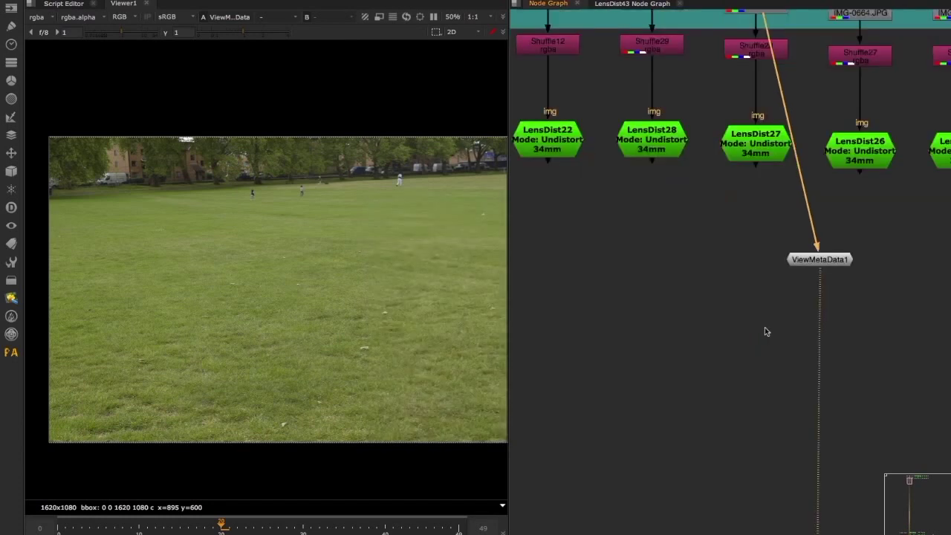
pyautogui.click(721, 341)
pyautogui.press('Tab')
pyautogui.write('cme')
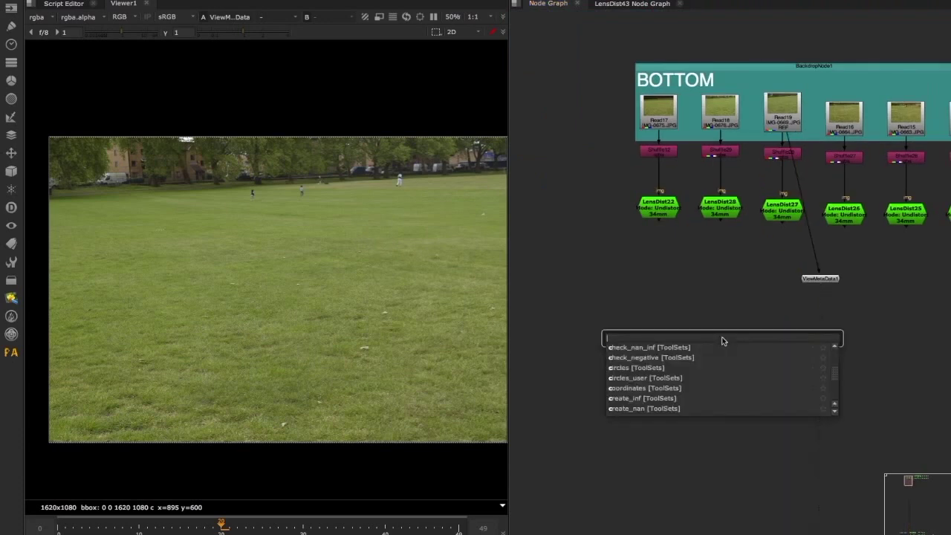
pyautogui.press('Return')
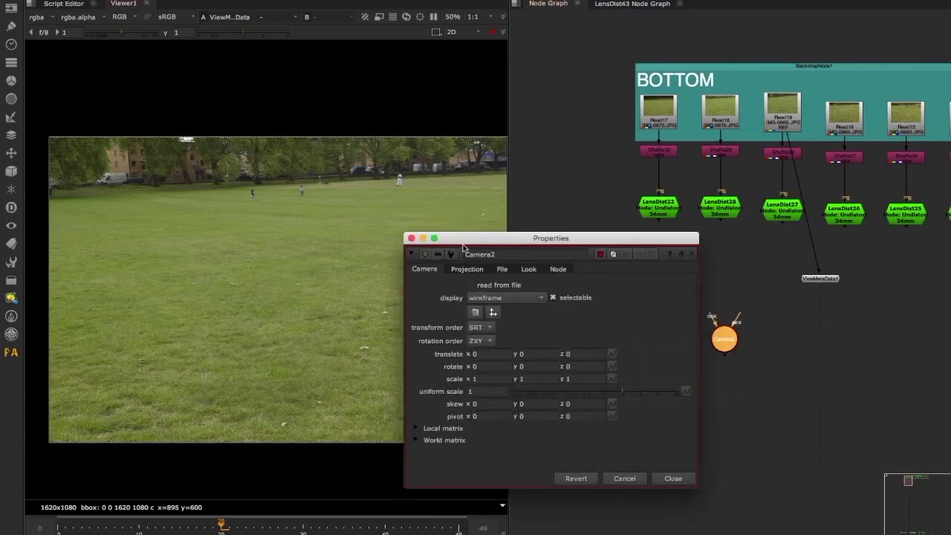
# Step: Set the camera's projection focal length to 34 and close its properties
pyautogui.click(466, 269)
pyautogui.doubleClick(487, 299)
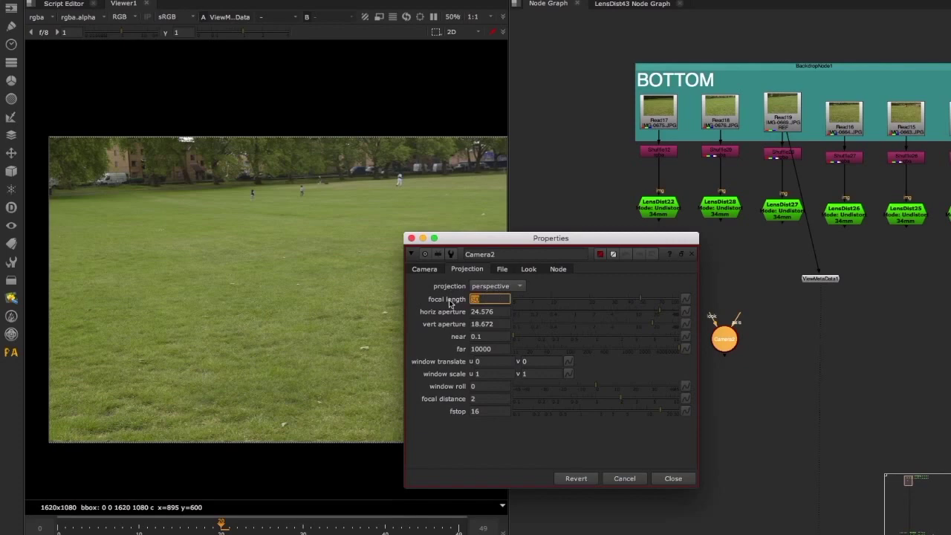
pyautogui.click(672, 479)
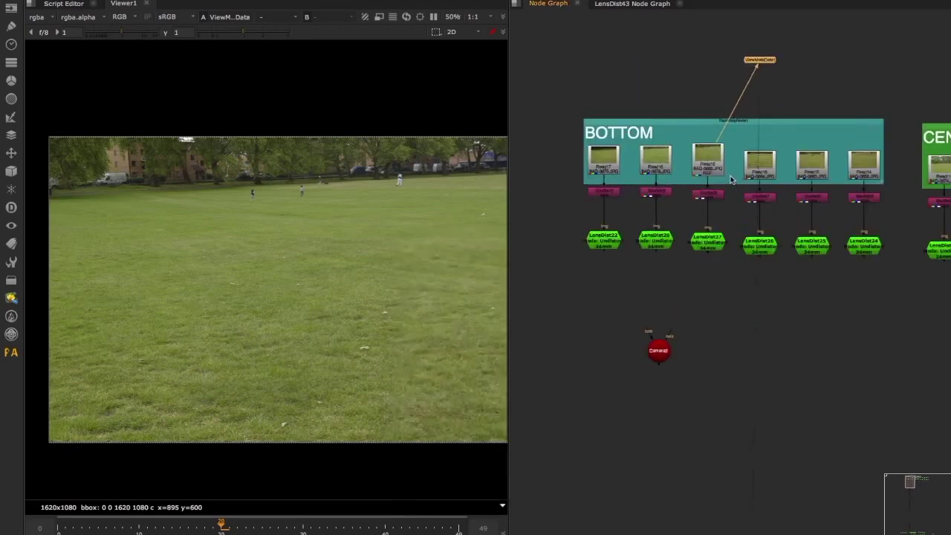
# Step: Reposition Camera2 beneath the BOTTOM row's LensDist nodes, and highlight the Read19 chain down to LensDist27
pyautogui.scroll(5, 730, 179)
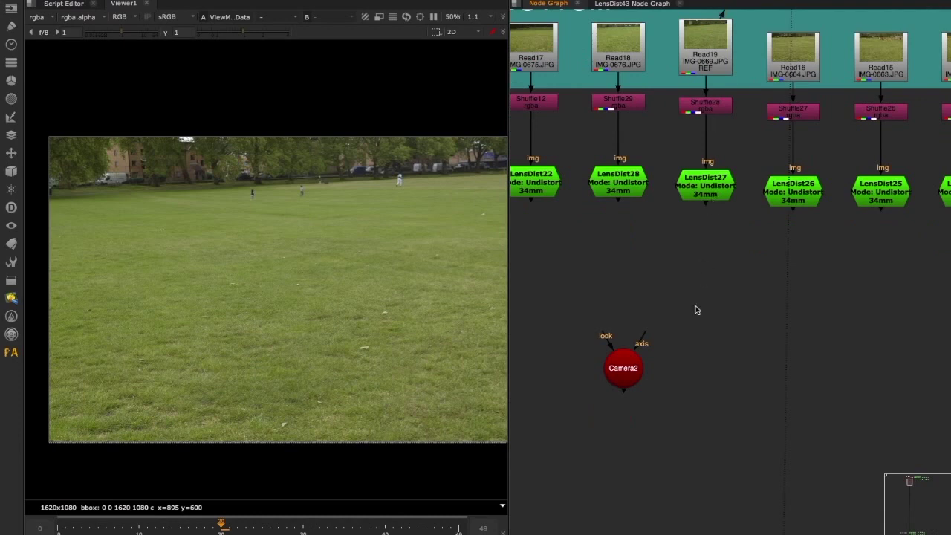
pyautogui.moveTo(709, 204); pyautogui.dragTo(735, 184, button='middle')
pyautogui.moveTo(660, 356); pyautogui.dragTo(626, 371)
pyautogui.moveTo(672, 302); pyautogui.dragTo(681, 319, button='middle')
pyautogui.moveTo(751, 163); pyautogui.dragTo(739, 206, button='middle')
pyautogui.moveTo(685, 44); pyautogui.dragTo(772, 270)
pyautogui.moveTo(705, 304); pyautogui.dragTo(703, 232, button='middle')
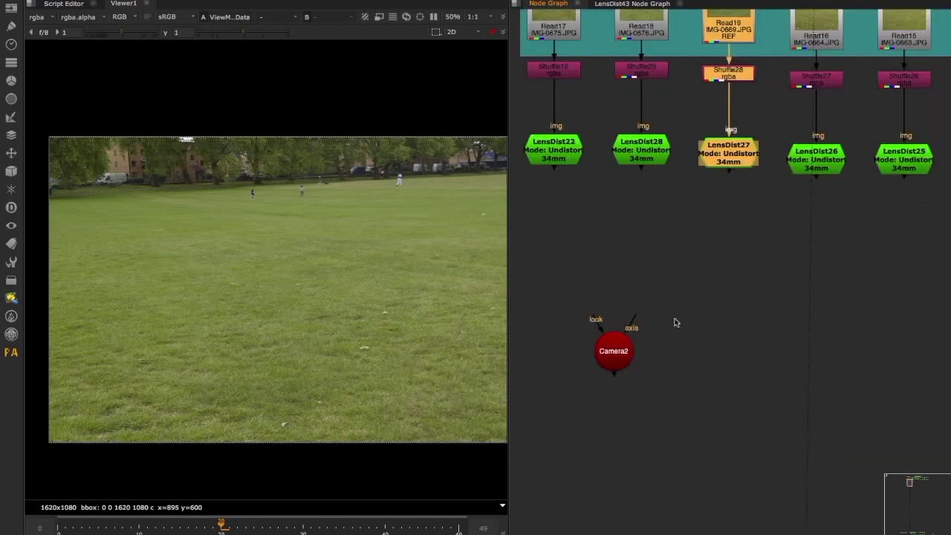
pyautogui.moveTo(635, 353)
pyautogui.mouseDown()
pyautogui.moveTo(632, 330)
pyautogui.moveTo(645, 326)
pyautogui.moveTo(629, 353)
pyautogui.mouseUp()
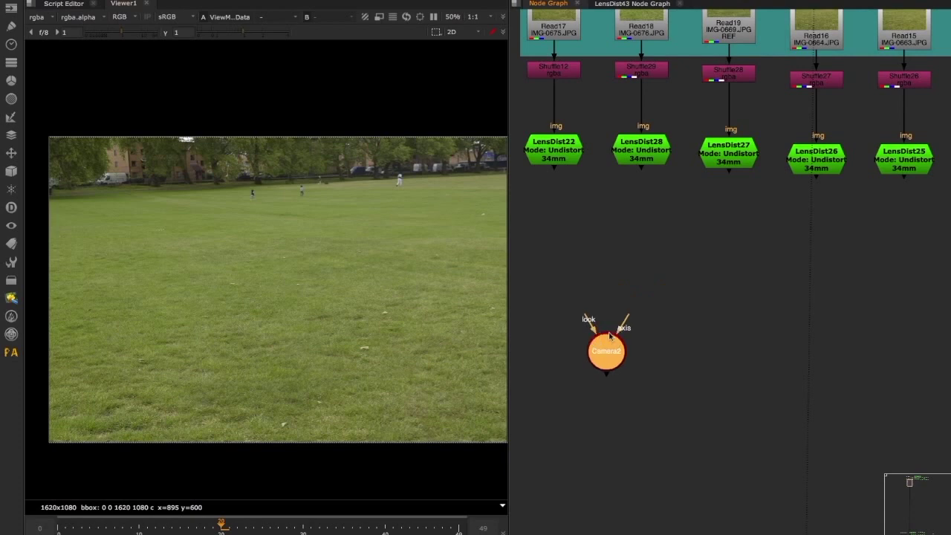
# Step: Add a Card geometry node near Camera2, below the BOTTOM row's LensDist nodes
pyautogui.scroll(-2, 353, 216)
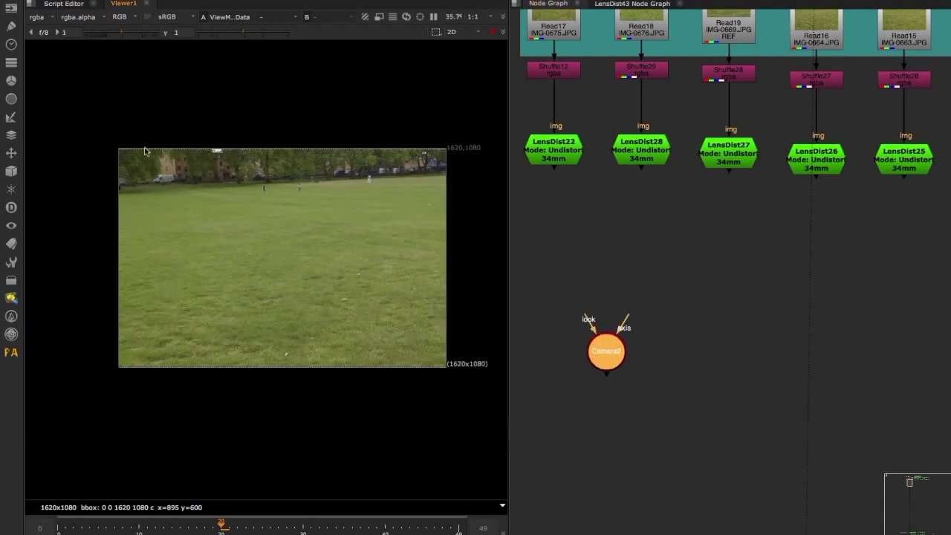
pyautogui.scroll(-2, 385, 207)
pyautogui.scroll(2, 692, 295)
pyautogui.press('Tab')
pyautogui.write('card')
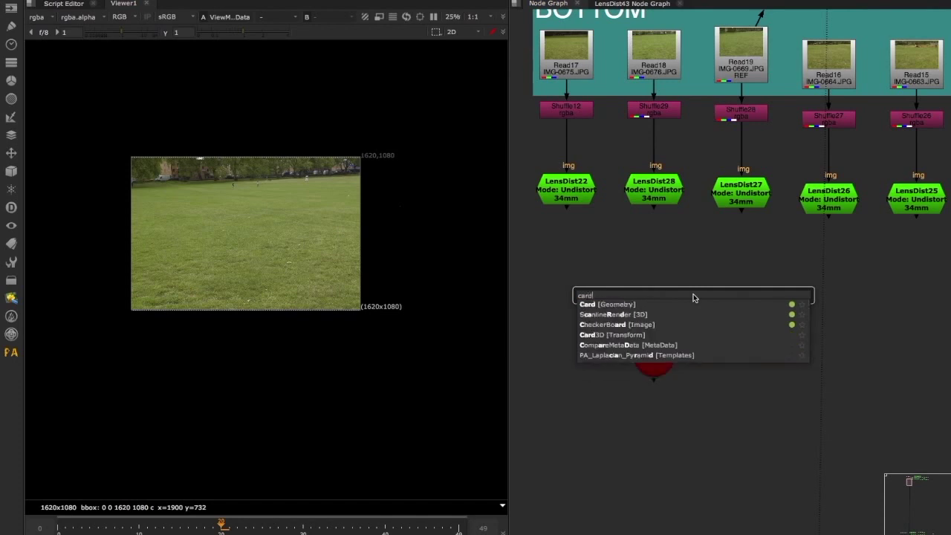
pyautogui.press('Return')
# Step: Place Card11 beneath LensDist27 and move its properties window clear of the Card and Camera nodes
pyautogui.moveTo(629, 270); pyautogui.dragTo(591, 235, button='middle')
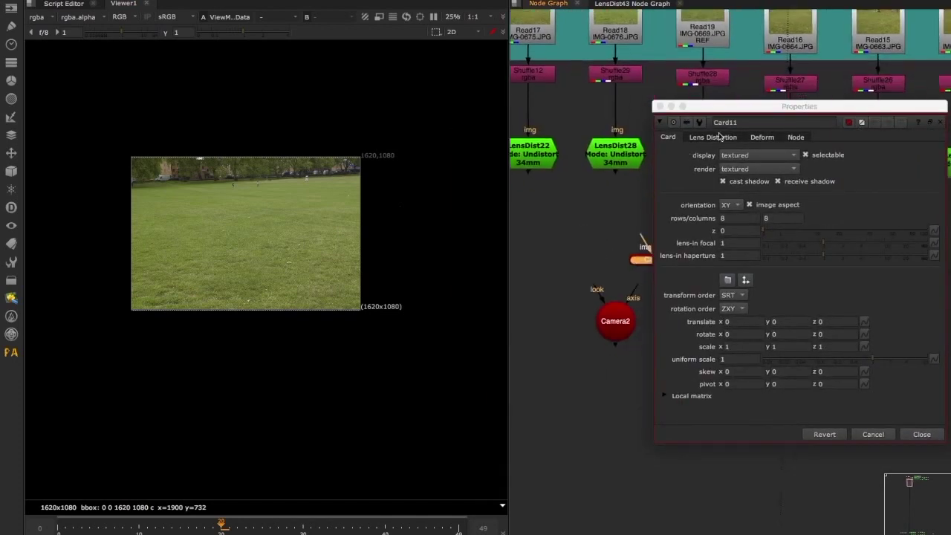
pyautogui.moveTo(729, 106); pyautogui.dragTo(789, 105)
pyautogui.moveTo(654, 261); pyautogui.dragTo(700, 255)
pyautogui.click(688, 312)
pyautogui.moveTo(688, 312); pyautogui.dragTo(643, 255, button='middle')
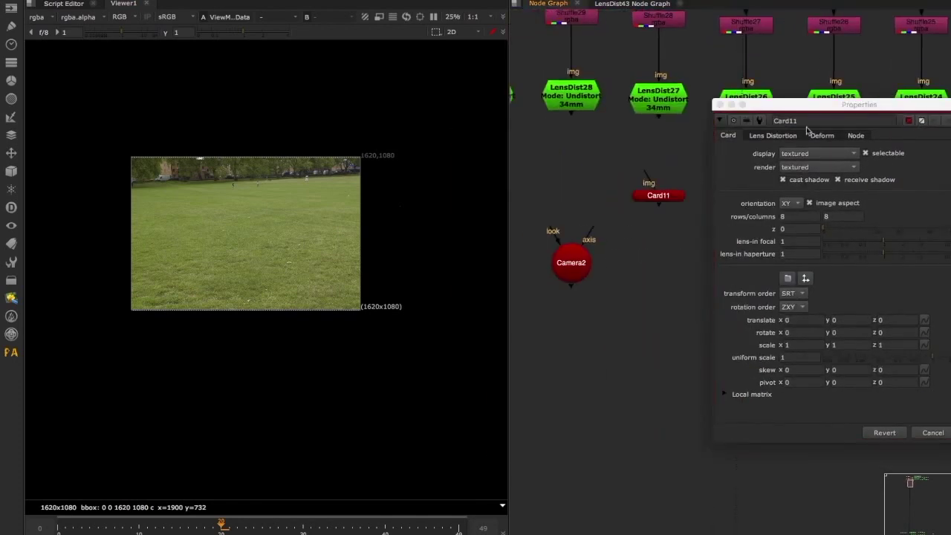
pyautogui.moveTo(801, 111); pyautogui.dragTo(801, 111)
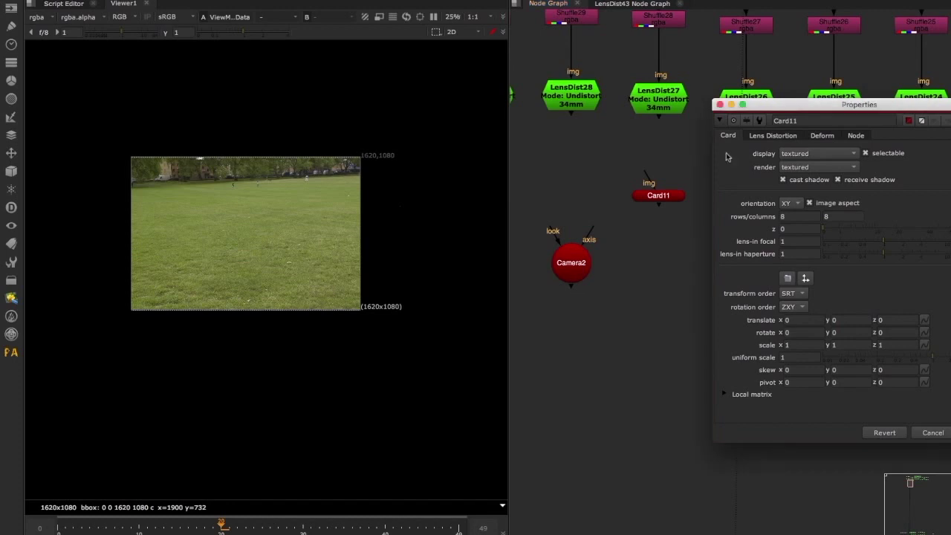
# Step: Open Camera2's projection settings and arrange them side by side with Card11's properties
pyautogui.doubleClick(574, 271)
pyautogui.moveTo(832, 99); pyautogui.dragTo(808, 136)
pyautogui.moveTo(746, 146); pyautogui.dragTo(713, 155)
pyautogui.moveTo(559, 186); pyautogui.dragTo(556, 169)
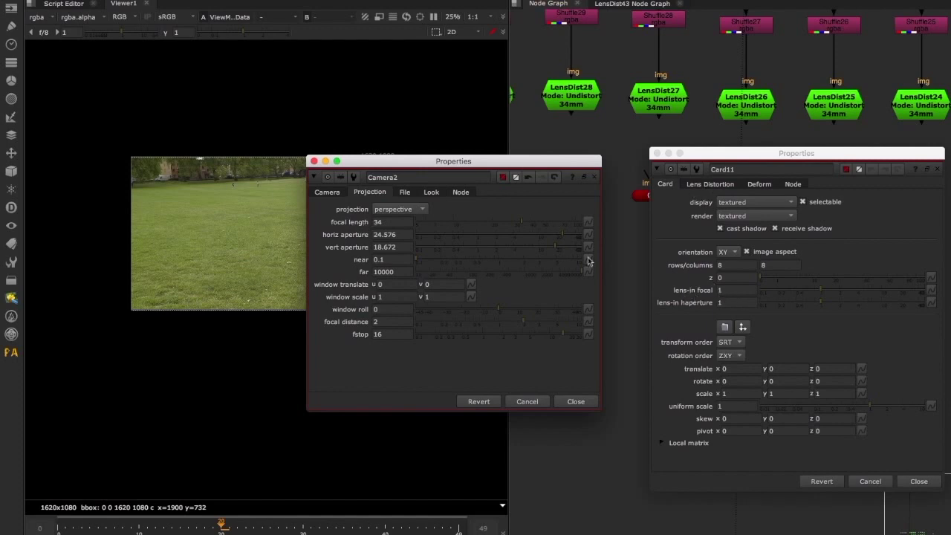
# Step: Link Card11's lens-in focal and lens-in haperture to Camera2's focal length and horizontal aperture, closing both properties windows
pyautogui.keyDown('ctrl'); pyautogui.moveTo(389, 221); pyautogui.dragTo(724, 290); pyautogui.keyUp('ctrl')
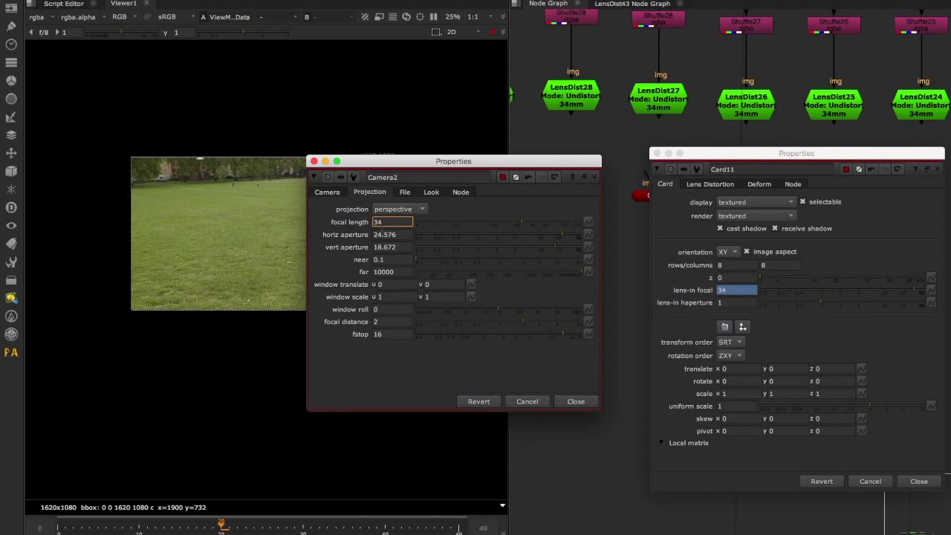
pyautogui.keyDown('ctrl'); pyautogui.moveTo(390, 235); pyautogui.dragTo(735, 302); pyautogui.keyUp('ctrl')
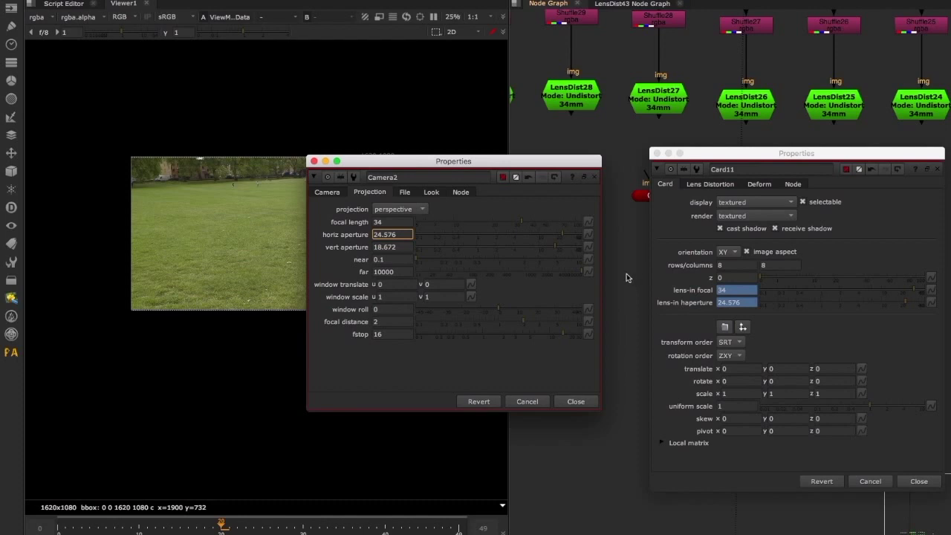
pyautogui.click(919, 481)
pyautogui.click(580, 402)
# Step: Add a CameraTracker node near Camera2 and set its film back preset to Nikon DSLR D3200 DX Still
pyautogui.press('Tab')
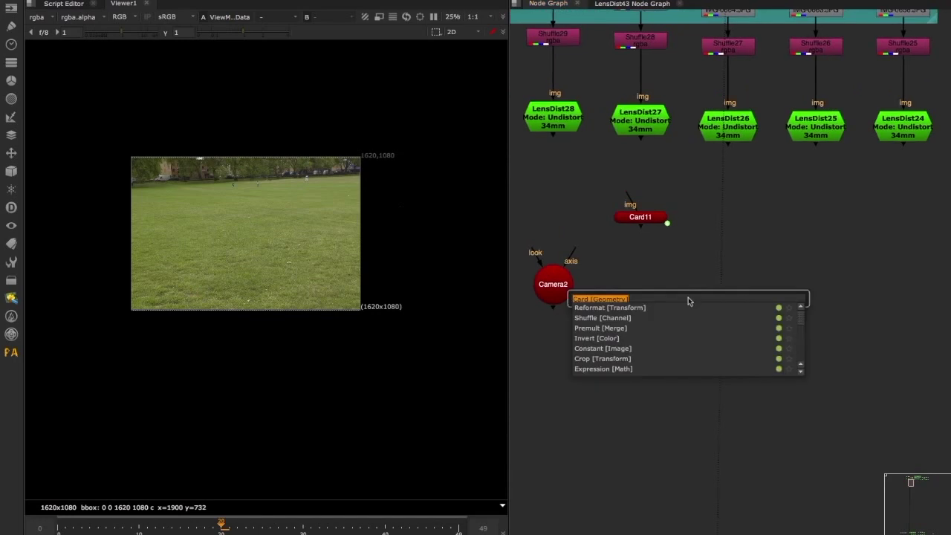
pyautogui.write('came')
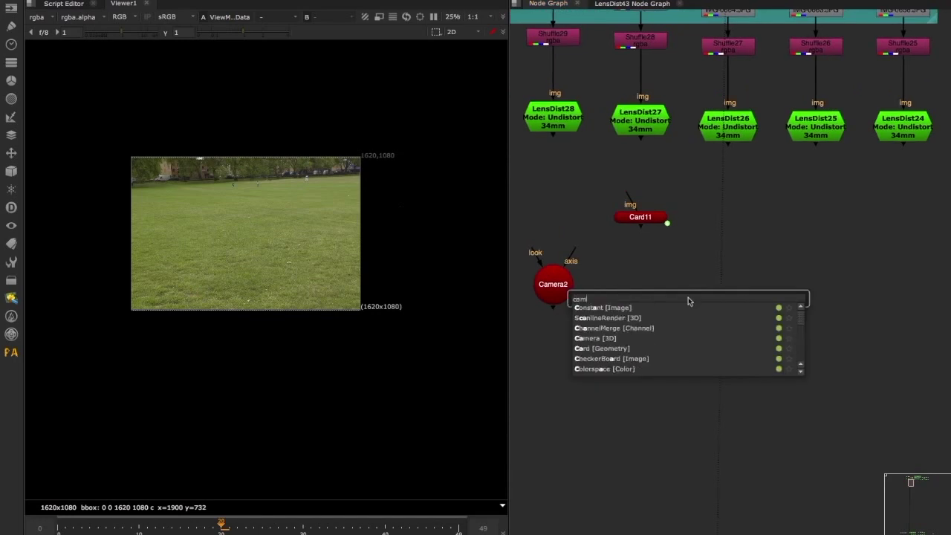
pyautogui.press('Down')
pyautogui.press('Down')
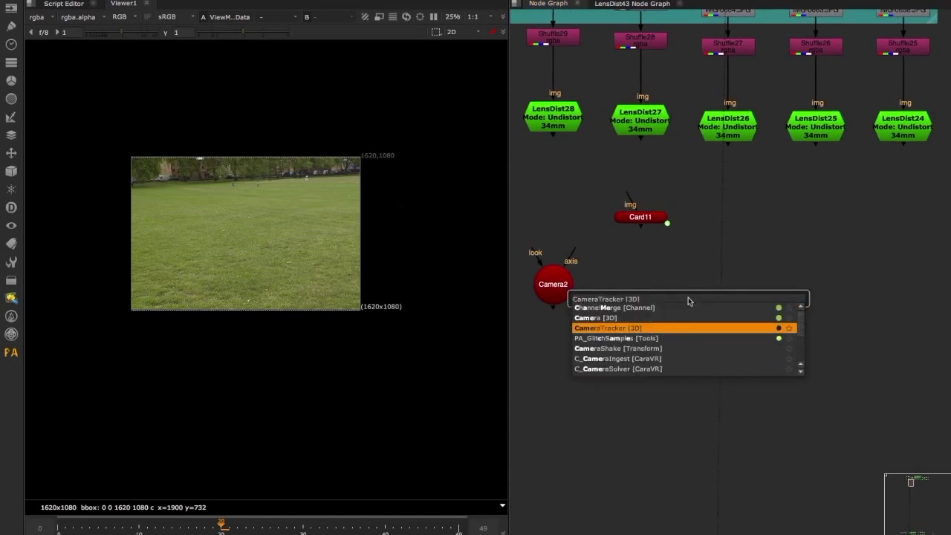
pyautogui.press('Return')
pyautogui.moveTo(705, 166); pyautogui.dragTo(727, 100)
pyautogui.click(690, 247)
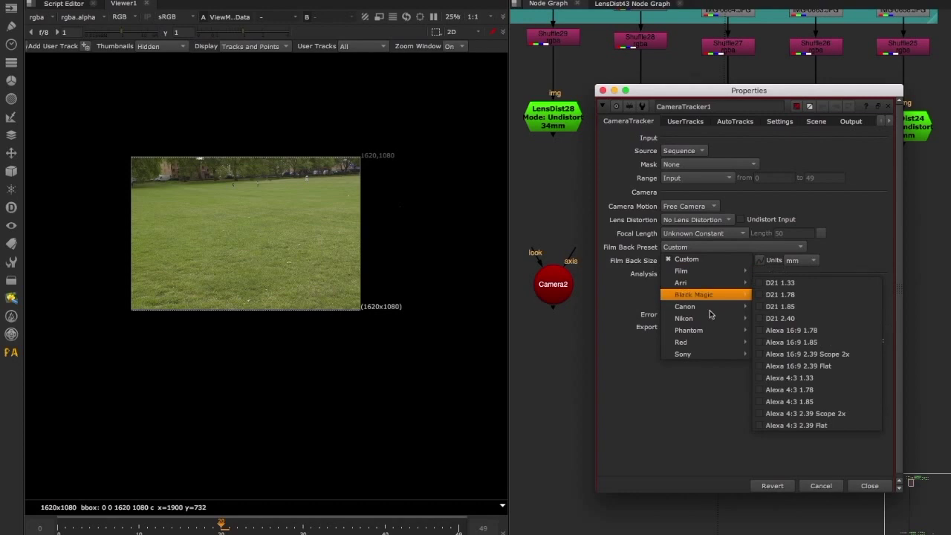
pyautogui.moveTo(705, 321)
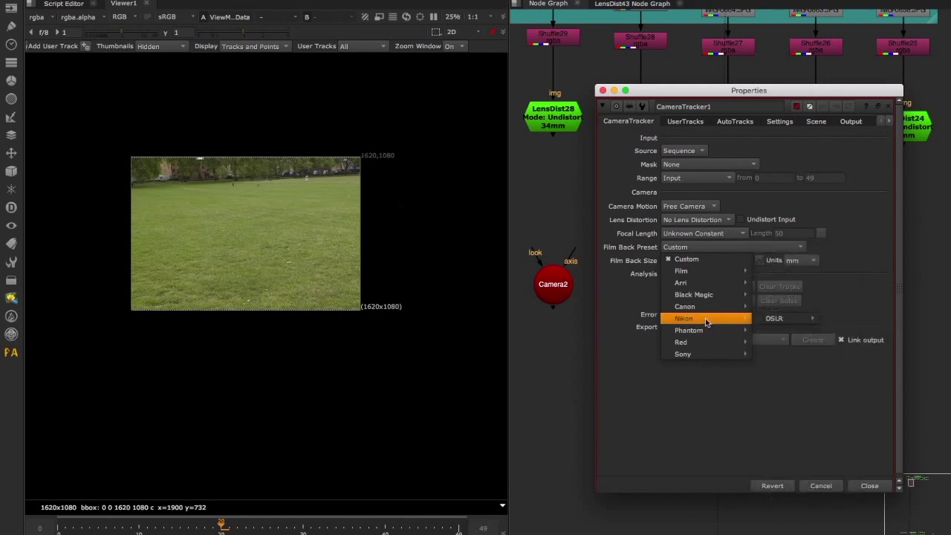
pyautogui.moveTo(789, 321)
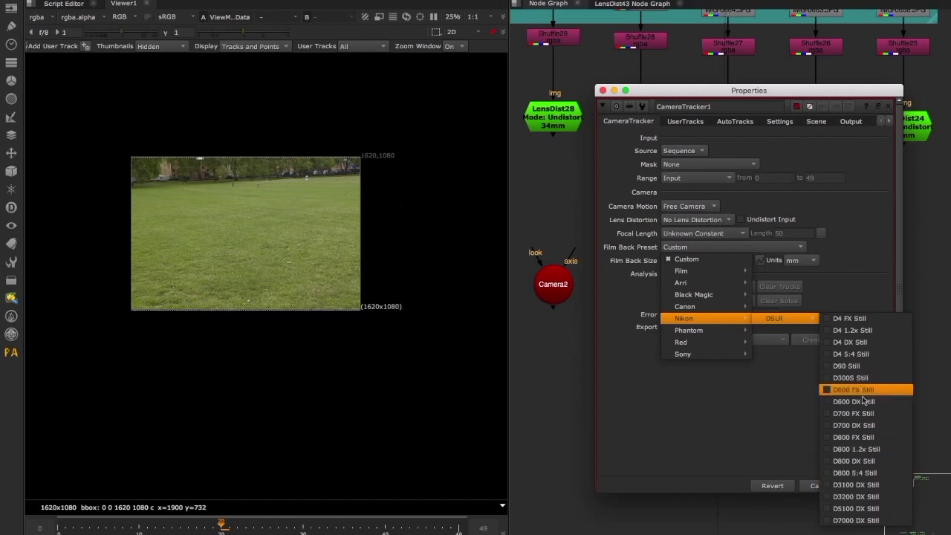
pyautogui.click(856, 496)
# Step: Copy the CameraTracker's film back size into Camera2, setting the horizontal aperture to 23.2 and the vertical aperture to 15.4
pyautogui.moveTo(713, 90); pyautogui.dragTo(328, 33)
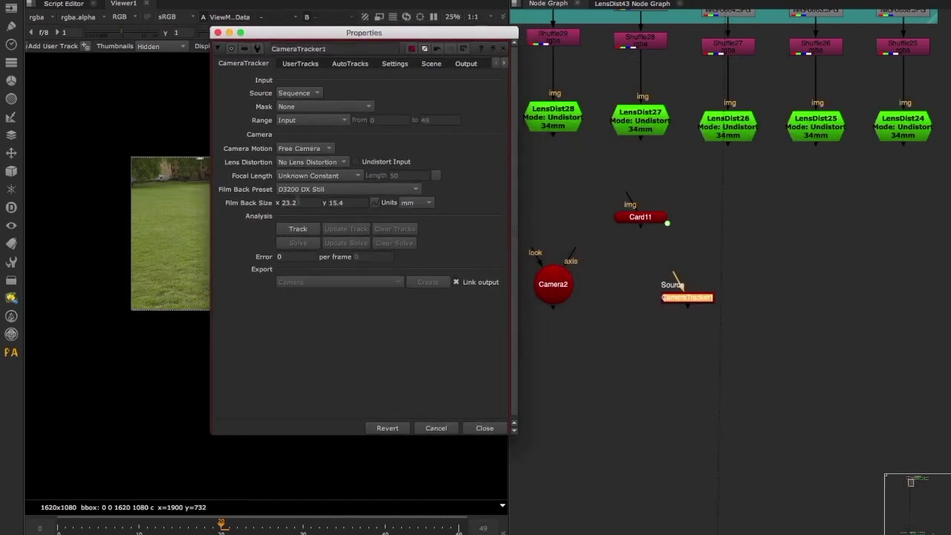
pyautogui.moveTo(583, 274); pyautogui.dragTo(616, 271, button='middle')
pyautogui.doubleClick(585, 283)
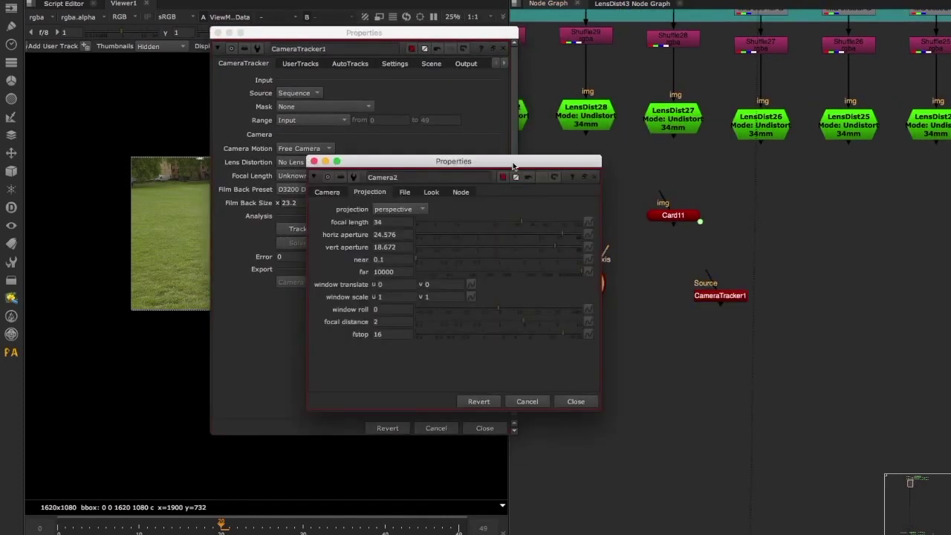
pyautogui.moveTo(512, 163); pyautogui.dragTo(683, 139)
pyautogui.doubleClick(288, 203)
pyautogui.press('super+c')
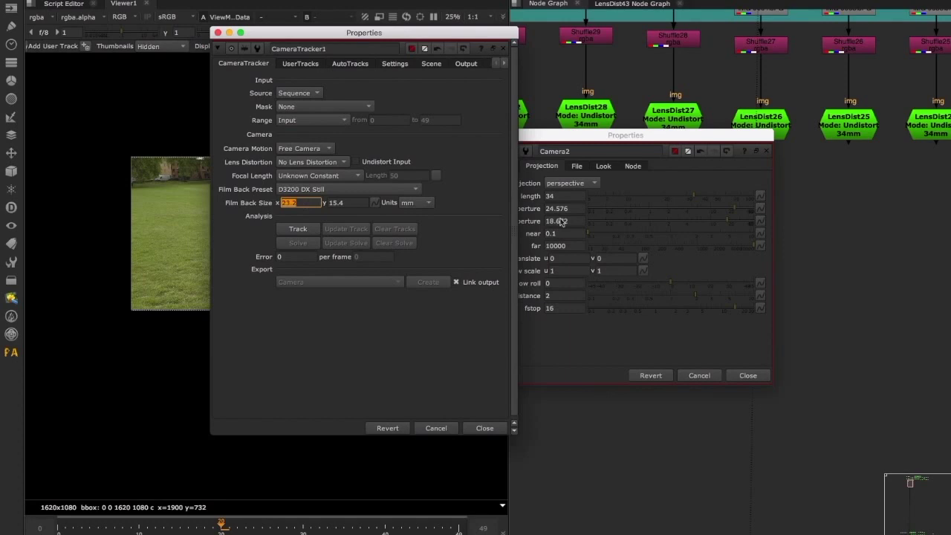
pyautogui.doubleClick(559, 208)
pyautogui.press('super+v')
pyautogui.doubleClick(335, 202)
pyautogui.click(565, 222)
pyautogui.doubleClick(564, 222)
pyautogui.press('super+v')
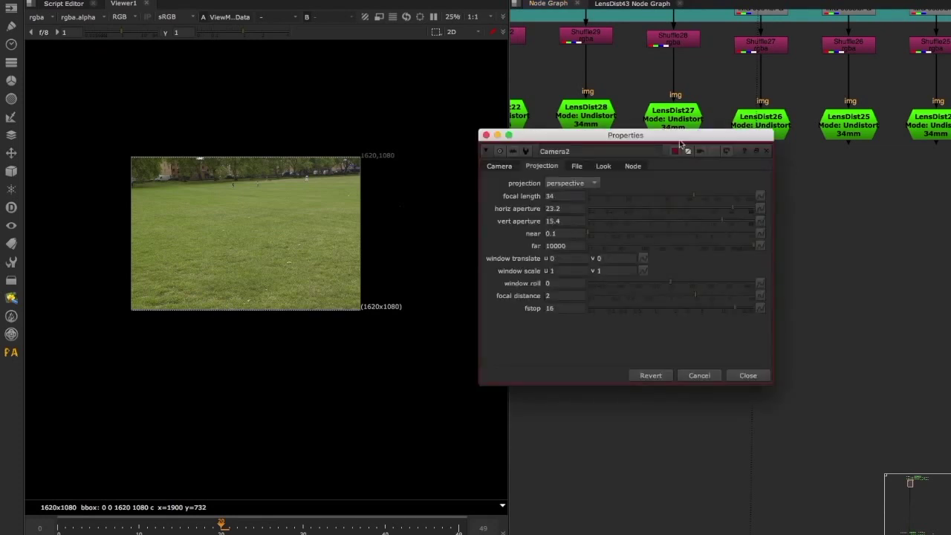
# Step: Connect Card11's image input to LensDist27 and add a Scene node beneath the card
pyautogui.moveTo(679, 141); pyautogui.dragTo(442, 145)
pyautogui.doubleClick(646, 216)
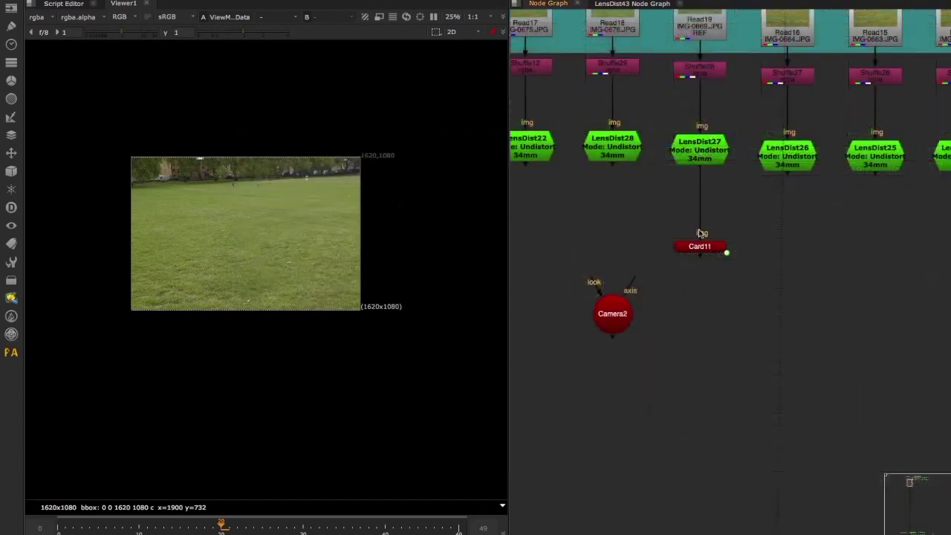
pyautogui.moveTo(691, 268); pyautogui.dragTo(720, 236, button='middle')
# Step: Add a ScanlineRender node below Scene1, connect Scene1 and Camera2 to it, and display it in the viewer
pyautogui.press('Tab')
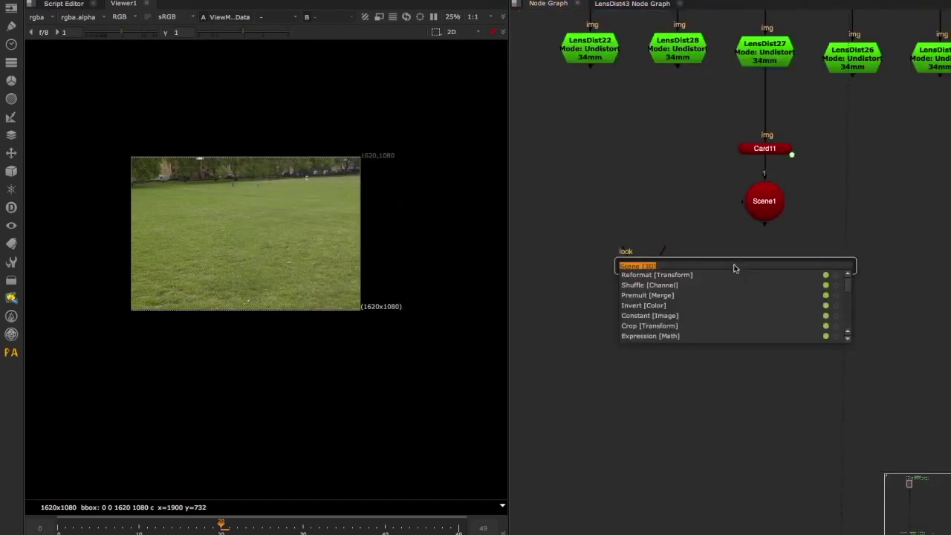
pyautogui.write('sca')
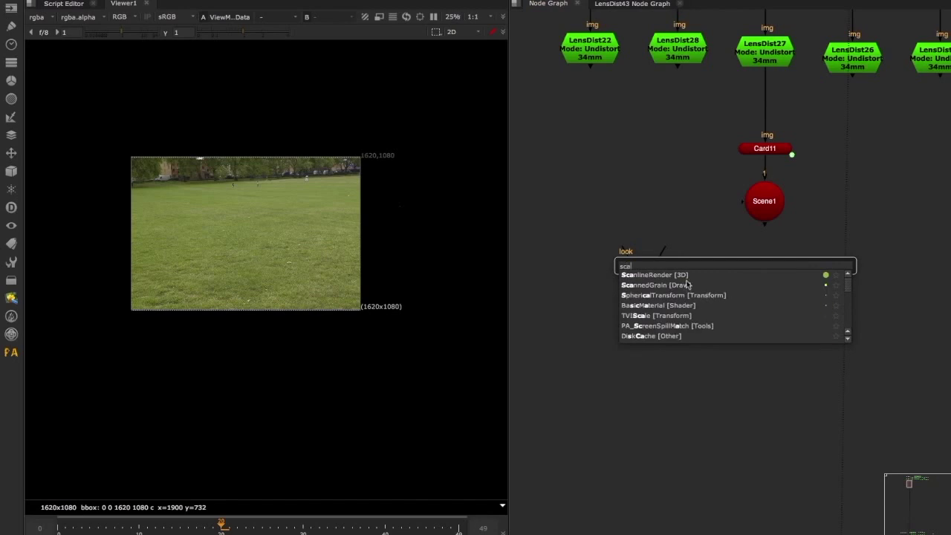
pyautogui.press('Return')
pyautogui.moveTo(742, 241); pyautogui.dragTo(757, 209)
pyautogui.moveTo(806, 240); pyautogui.dragTo(866, 225, button='middle')
pyautogui.moveTo(774, 242); pyautogui.dragTo(712, 266)
pyautogui.moveTo(795, 255); pyautogui.dragTo(824, 267)
pyautogui.press('1')
# Step: Close the ScanlineRender properties and examine Card11's position relative to Camera2 in the 3D view and the 2D render
pyautogui.press('Tab')
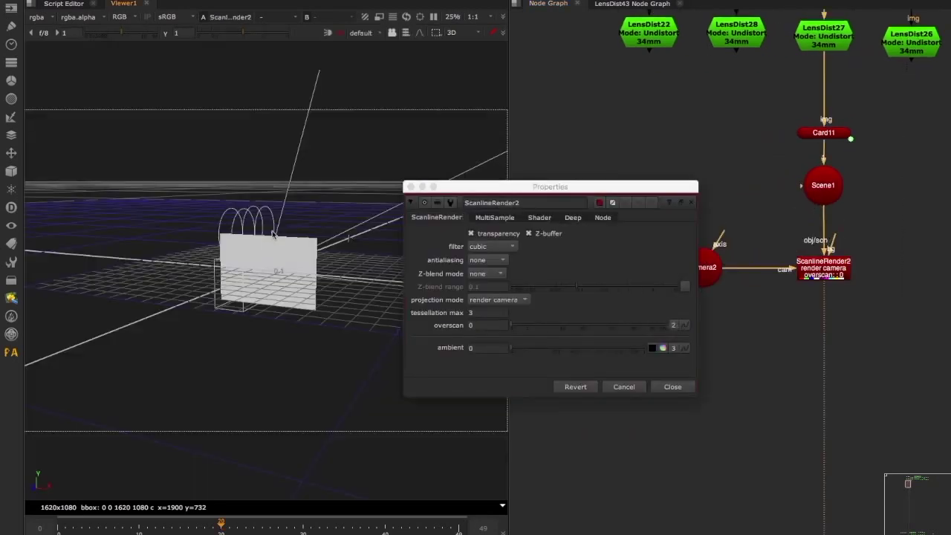
pyautogui.keyDown('super'); pyautogui.moveTo(213, 319); pyautogui.dragTo(167, 410); pyautogui.keyUp('super')
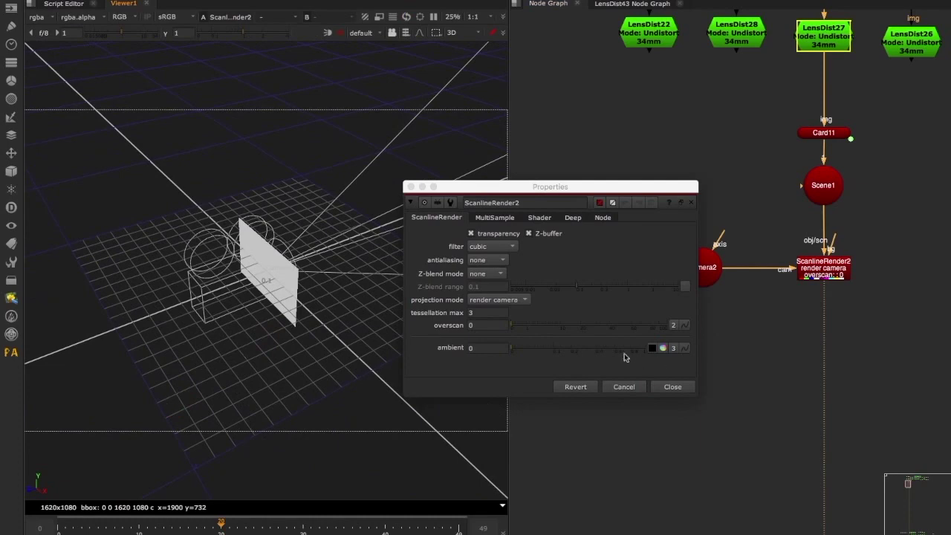
pyautogui.click(673, 387)
pyautogui.keyDown('ctrl'); pyautogui.moveTo(416, 371); pyautogui.dragTo(343, 327); pyautogui.keyUp('ctrl')
pyautogui.click(686, 293)
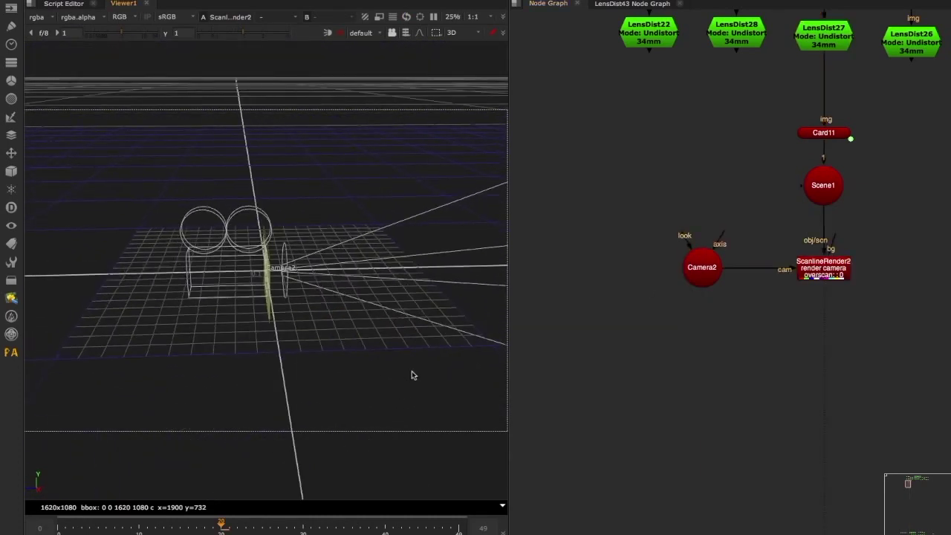
pyautogui.press('Tab')
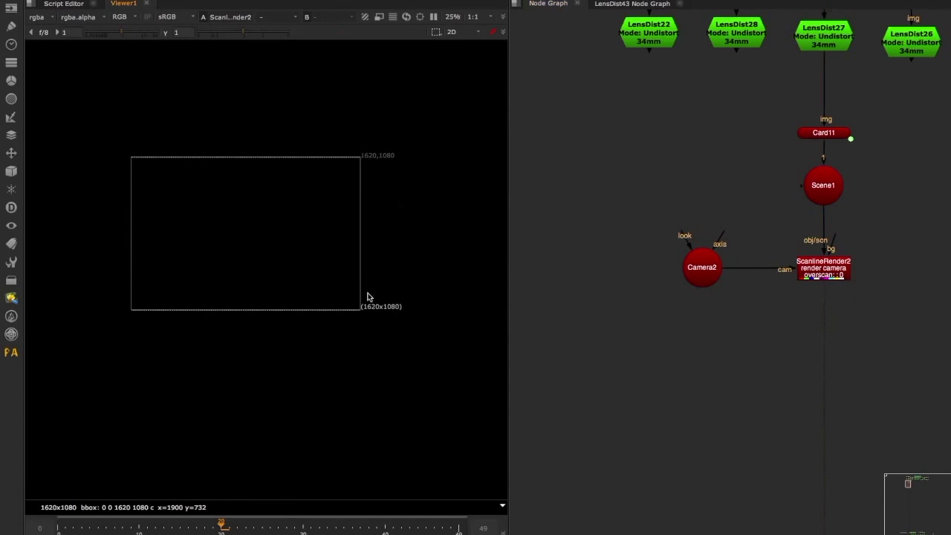
pyautogui.scroll(3, 357, 297)
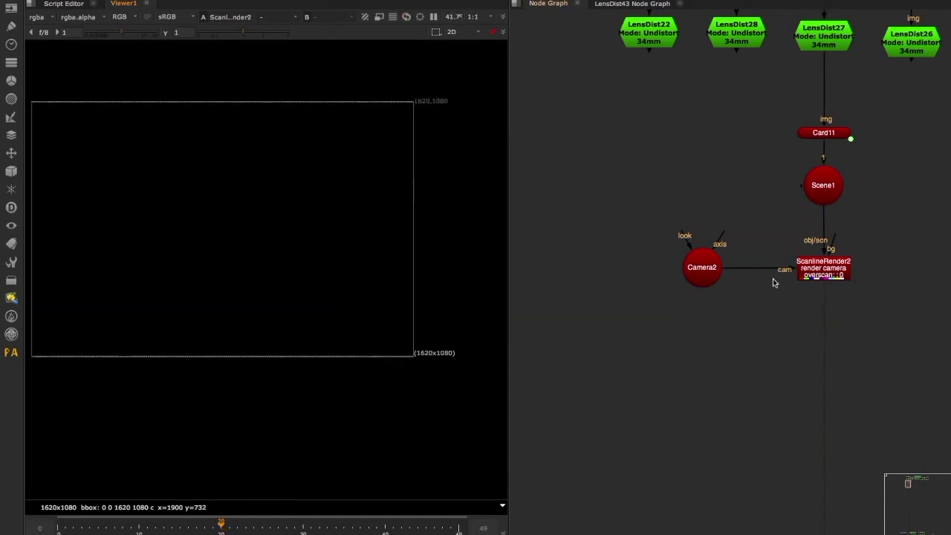
pyautogui.click(807, 275)
pyautogui.click(243, 322)
pyautogui.press('Tab')
pyautogui.scroll(3, 247, 313)
pyautogui.keyDown('ctrl'); pyautogui.moveTo(283, 300); pyautogui.dragTo(245, 353); pyautogui.keyUp('ctrl')
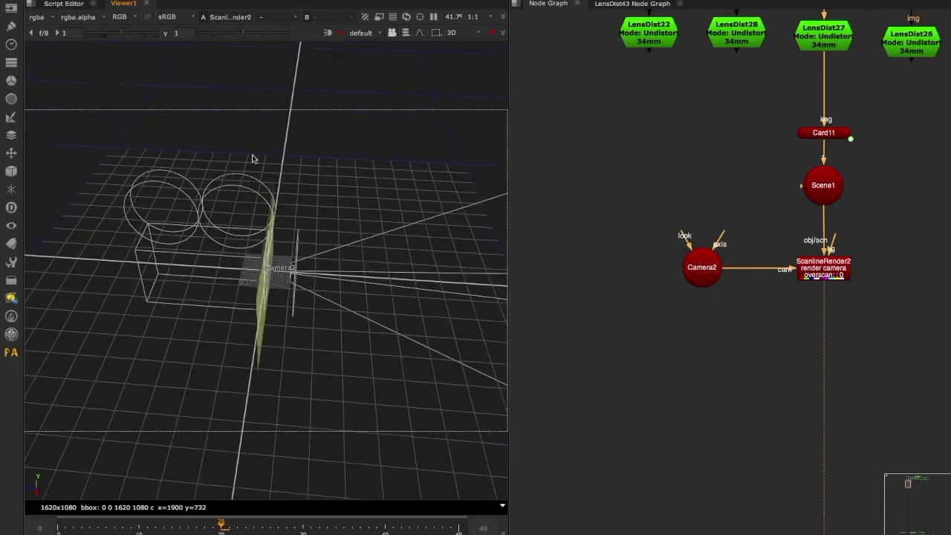
pyautogui.keyDown('ctrl'); pyautogui.moveTo(312, 352); pyautogui.dragTo(240, 273); pyautogui.keyUp('ctrl')
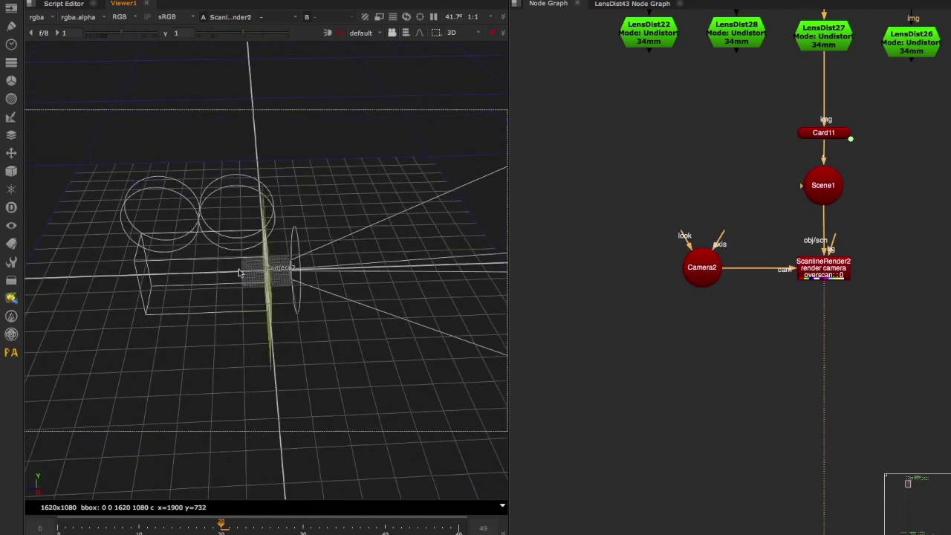
pyautogui.keyDown('ctrl'); pyautogui.moveTo(327, 322); pyautogui.dragTo(648, 195); pyautogui.keyUp('ctrl')
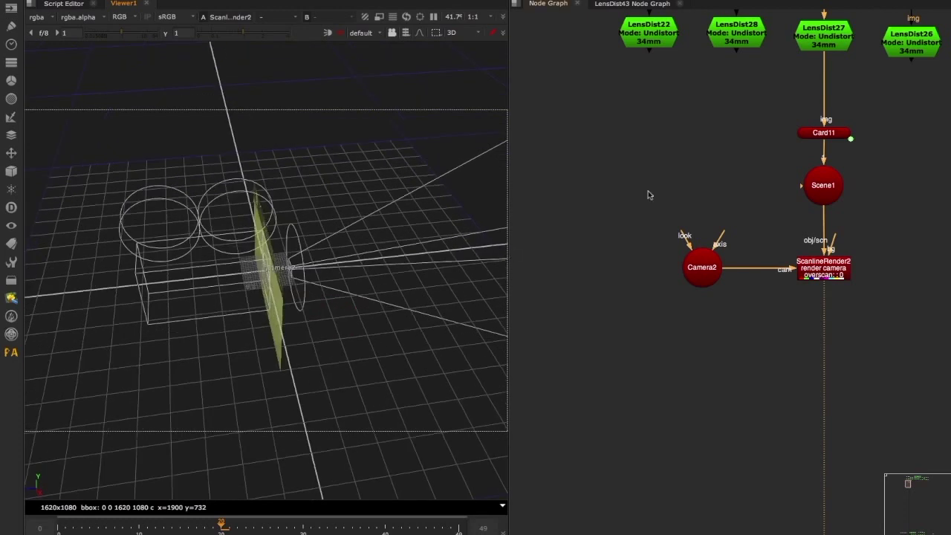
# Step: Move Card11 in front of the camera with a z of 0.7 and reduce its rows and columns to 1 by 1
pyautogui.doubleClick(824, 132)
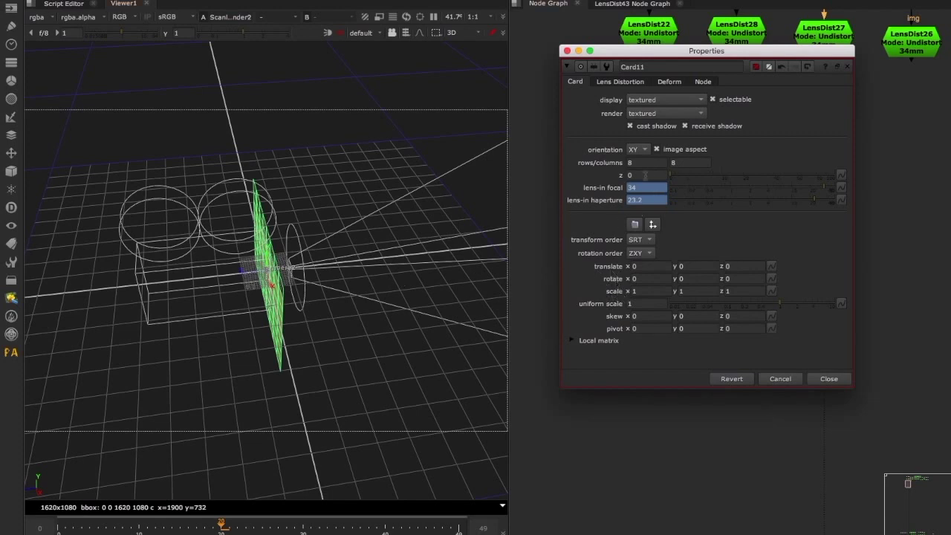
pyautogui.moveTo(672, 177); pyautogui.dragTo(679, 173)
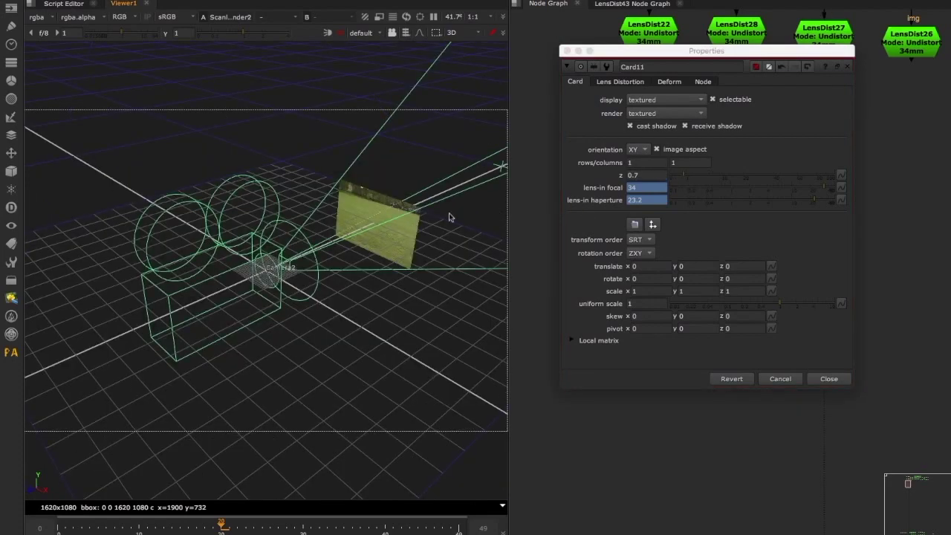
pyautogui.keyDown('ctrl'); pyautogui.moveTo(335, 319); pyautogui.dragTo(379, 364); pyautogui.keyUp('ctrl')
# Step: Test a larger z distance for Card11, set z to 1.5, and close its properties
pyautogui.click(718, 176)
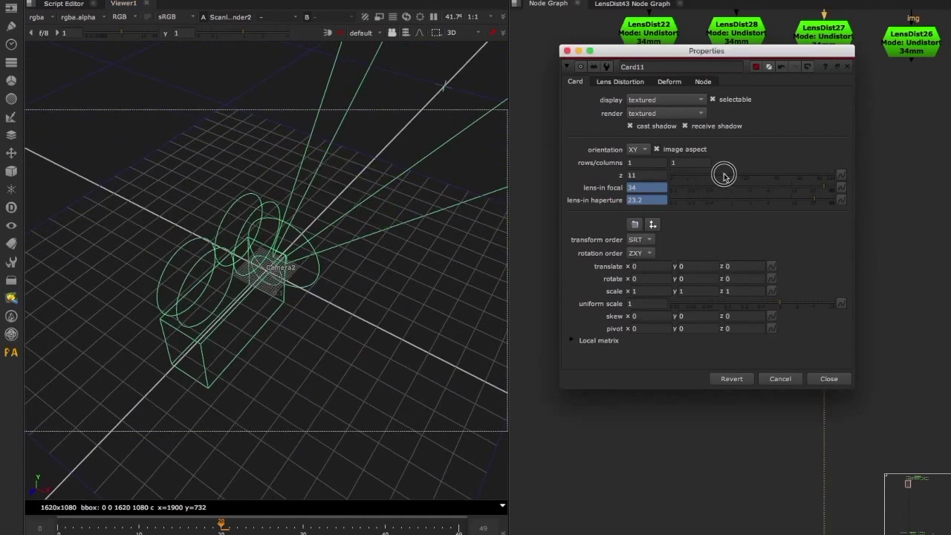
pyautogui.moveTo(476, 223)
pyautogui.keyDown('ctrl'); pyautogui.mouseDown()
pyautogui.moveTo(397, 244)
pyautogui.moveTo(416, 212)
pyautogui.moveTo(480, 206)
pyautogui.moveTo(458, 215)
pyautogui.mouseUp(); pyautogui.keyUp('ctrl')
pyautogui.click(830, 379)
pyautogui.click(852, 373)
pyautogui.press('Tab')
pyautogui.moveTo(311, 418); pyautogui.dragTo(332, 422, button='middle')
pyautogui.moveTo(790, 319); pyautogui.dragTo(711, 428, button='middle')
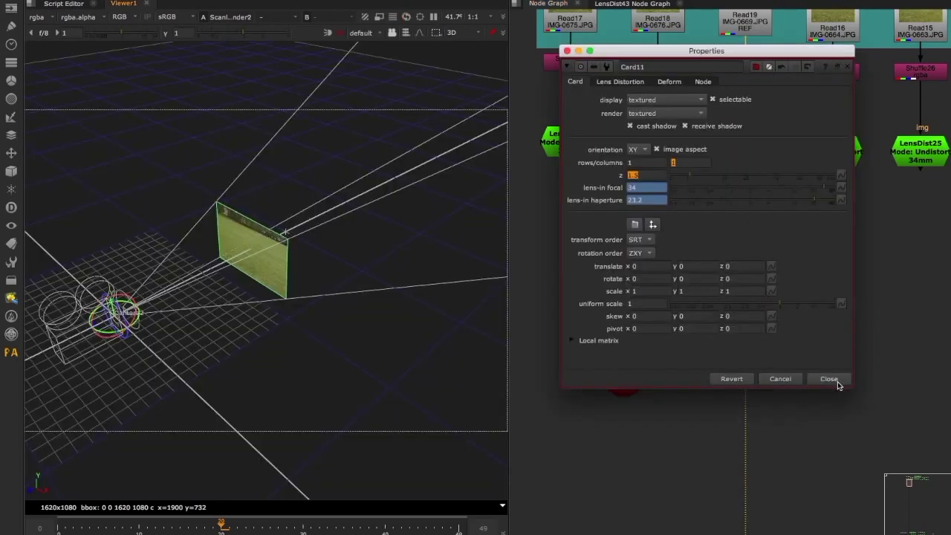
pyautogui.click(837, 381)
# Step: Space out the node tree by moving Card11 closer to LensDist27 and the Scene, Camera2 and ScanlineRender nodes lower
pyautogui.scroll(-3, 606, 317)
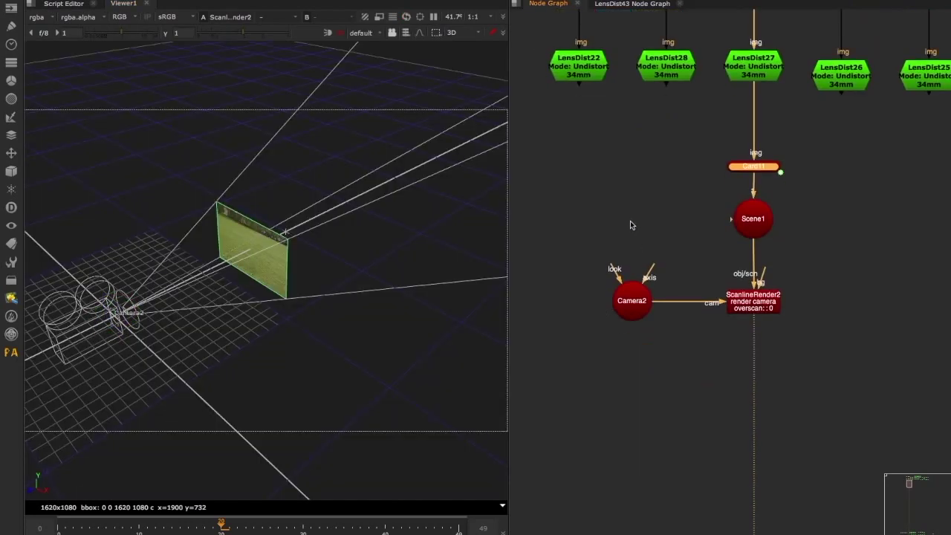
pyautogui.moveTo(630, 224); pyautogui.dragTo(633, 266, button='middle')
pyautogui.moveTo(765, 204); pyautogui.dragTo(766, 171)
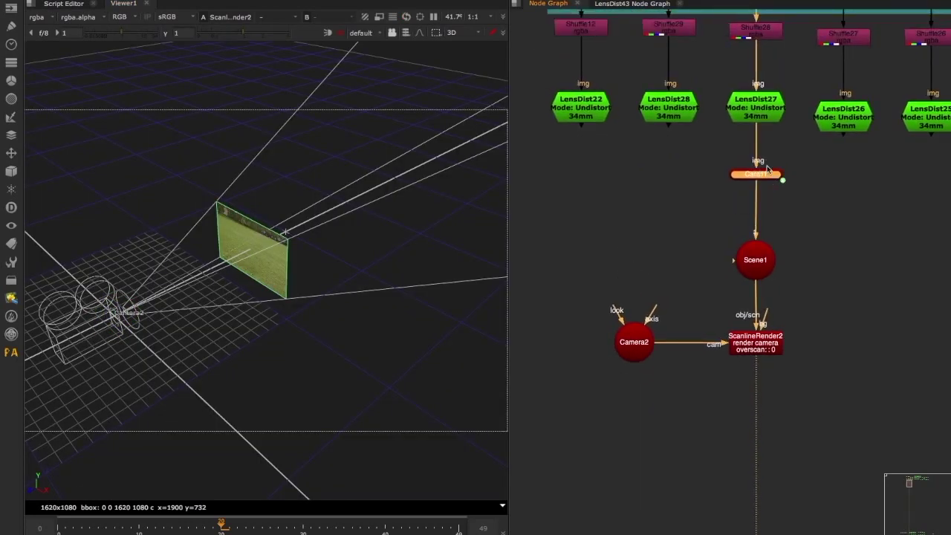
# Step: Duplicate Card11 and place the copy beneath LensDist28, connected to it
pyautogui.moveTo(720, 164); pyautogui.dragTo(831, 211)
pyautogui.hotkey('ctrl', 'c')
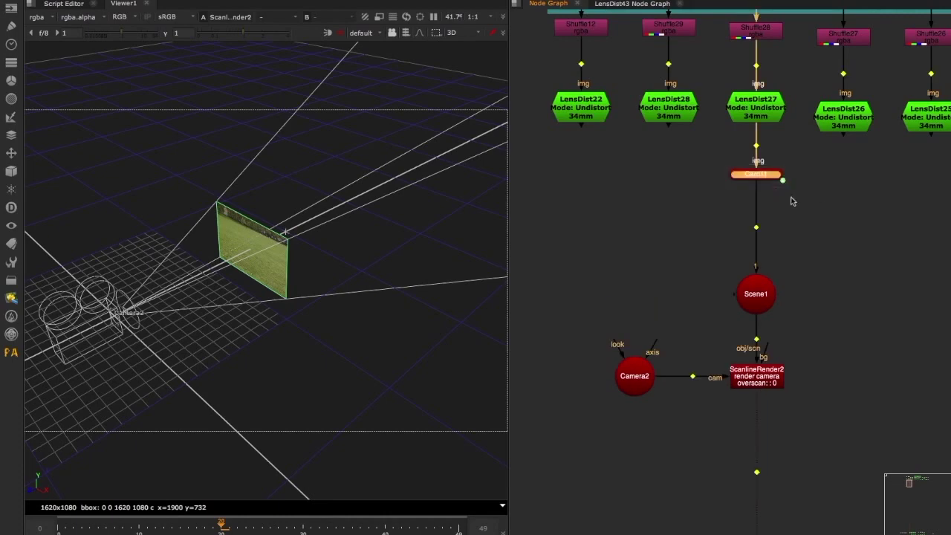
pyautogui.click(669, 120)
pyautogui.hotkey('ctrl', 'v')
pyautogui.moveTo(673, 153); pyautogui.dragTo(674, 177)
# Step: Add a TransformGeo node beneath the copied card under LensDist28
pyautogui.moveTo(684, 165); pyautogui.dragTo(700, 179, button='middle')
pyautogui.keyDown('alt'); pyautogui.moveTo(360, 306); pyautogui.dragTo(407, 291, button='right'); pyautogui.keyUp('alt')
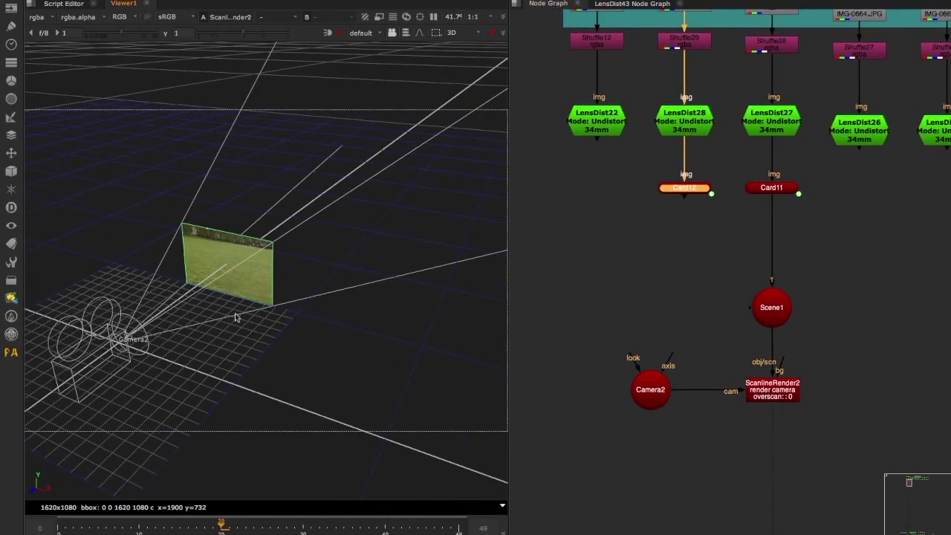
pyautogui.moveTo(236, 312); pyautogui.dragTo(325, 283, button='middle')
pyautogui.keyDown('ctrl'); pyautogui.moveTo(325, 284); pyautogui.dragTo(283, 249); pyautogui.keyUp('ctrl')
pyautogui.keyDown('ctrl'); pyautogui.moveTo(340, 276); pyautogui.dragTo(274, 237); pyautogui.keyUp('ctrl')
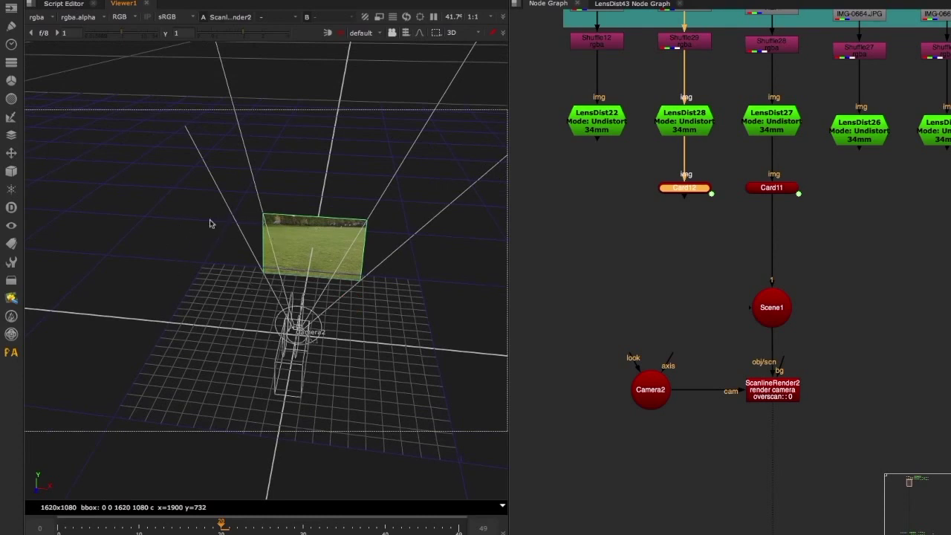
pyautogui.moveTo(684, 232); pyautogui.dragTo(653, 214, button='middle')
pyautogui.press('Tab')
pyautogui.write('tran')
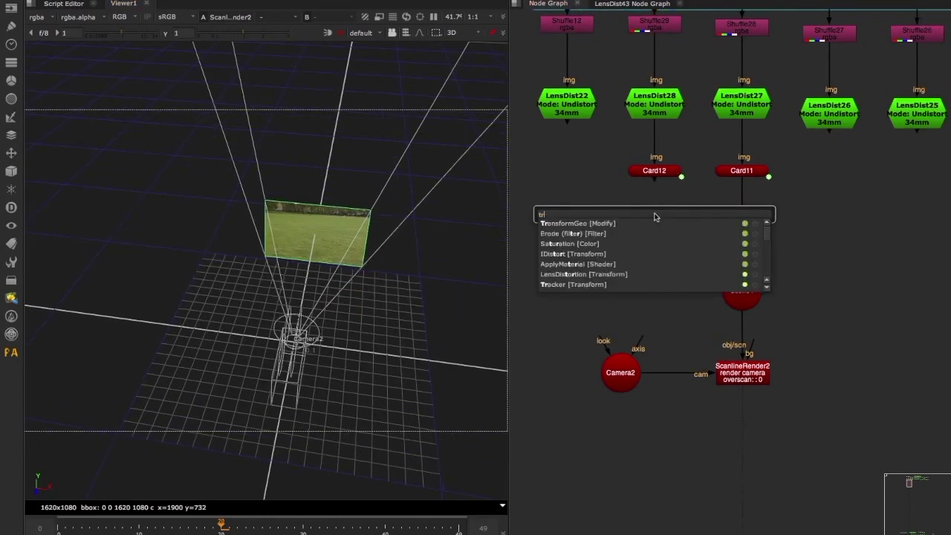
pyautogui.press('Return')
# Step: Review Card12's transform settings, close them, and open the properties of the TransformGeo node below it
pyautogui.doubleClick(677, 175)
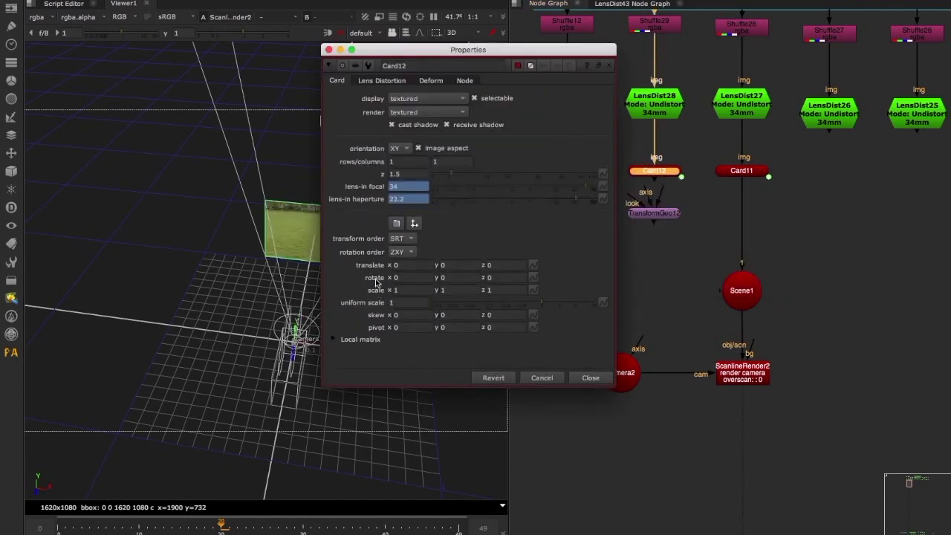
pyautogui.click(590, 377)
pyautogui.doubleClick(653, 213)
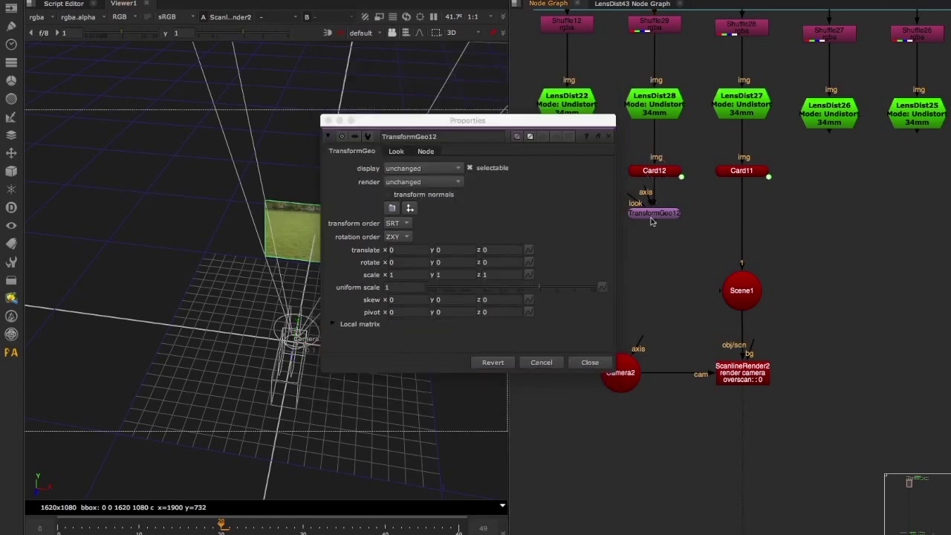
# Step: Set the Y rotation of the TransformGeo node under Card12 to 20
pyautogui.click(590, 362)
pyautogui.doubleClick(654, 213)
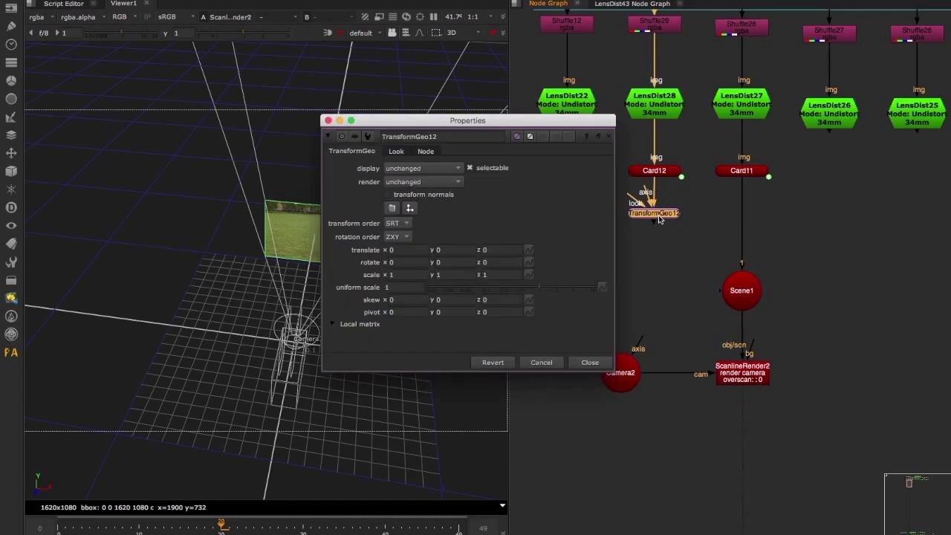
pyautogui.moveTo(456, 121); pyautogui.dragTo(845, 117)
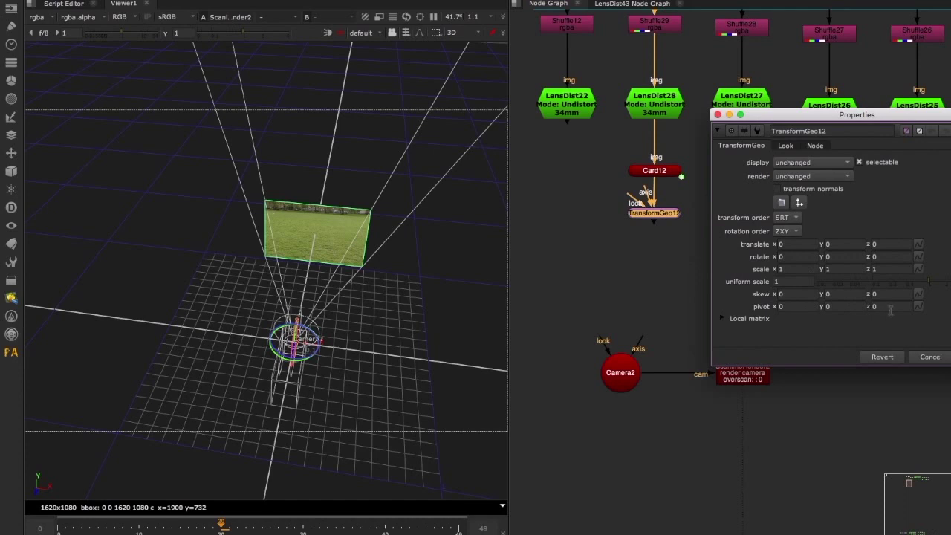
pyautogui.doubleClick(656, 173)
pyautogui.click(591, 377)
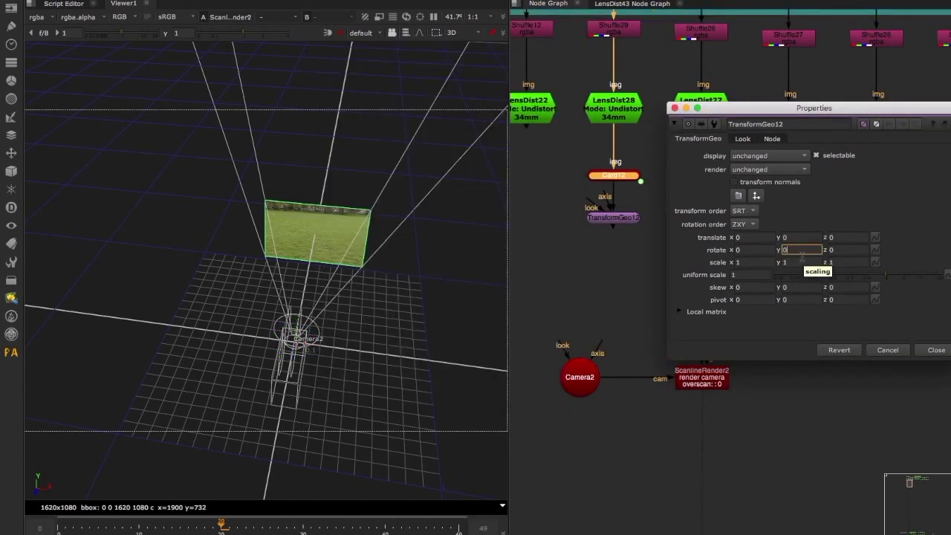
pyautogui.press('Up')
pyautogui.press('Down')
pyautogui.press('Up')
pyautogui.press('Up')
pyautogui.press('Up')
pyautogui.press('Up')
pyautogui.press('Up')
pyautogui.press('Up')
pyautogui.press('Up')
pyautogui.press('Up')
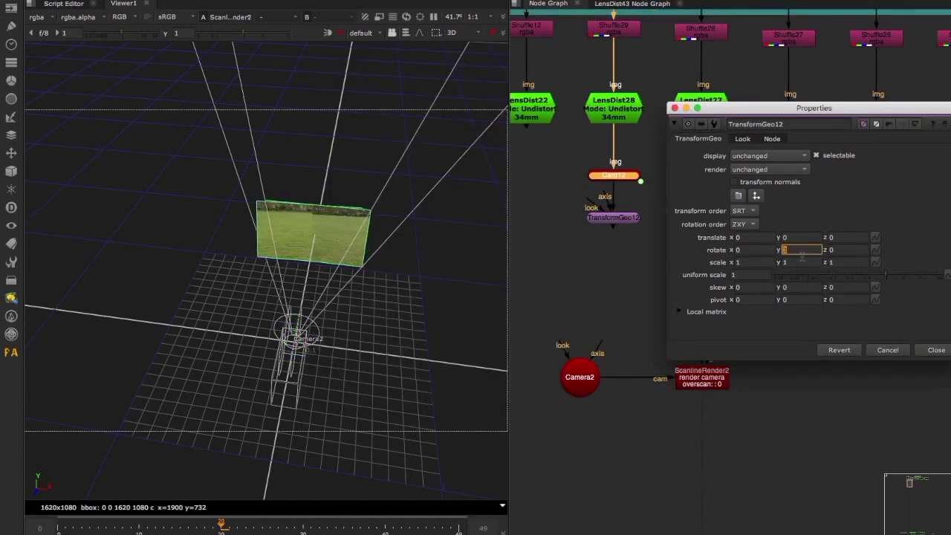
pyautogui.press('Up')
pyautogui.press('Up')
pyautogui.press('Up')
pyautogui.press('Up')
pyautogui.press('Up')
pyautogui.press('Up')
pyautogui.press('Up')
pyautogui.press('Up')
pyautogui.press('Up')
pyautogui.press('Up')
pyautogui.press('Up')
pyautogui.press('Up')
pyautogui.press('Up')
pyautogui.press('Up')
pyautogui.press('Up')
pyautogui.press('Up')
pyautogui.press('Up')
pyautogui.press('Up')
pyautogui.press('Up')
pyautogui.press('Up')
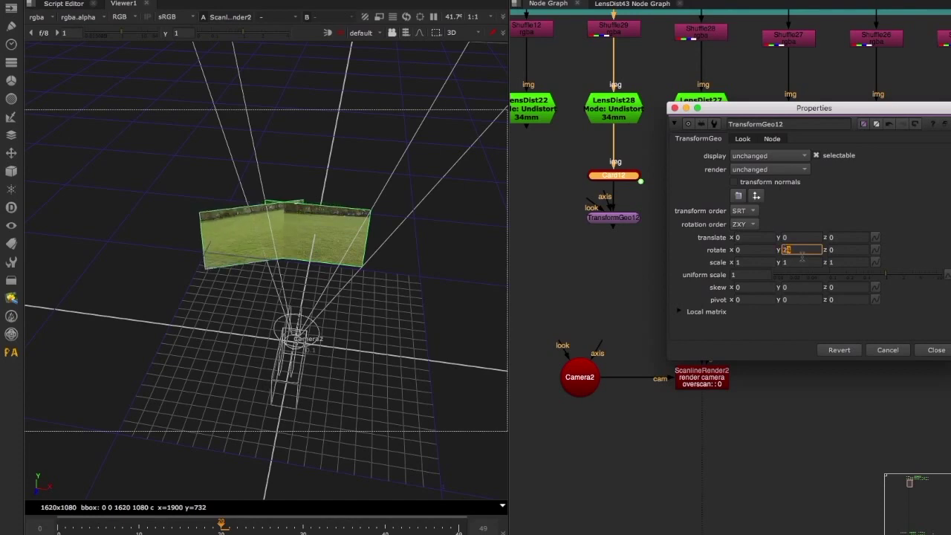
pyautogui.press('Up')
pyautogui.press('Down')
pyautogui.keyDown('super'); pyautogui.moveTo(82, 330); pyautogui.dragTo(136, 305); pyautogui.keyUp('super')
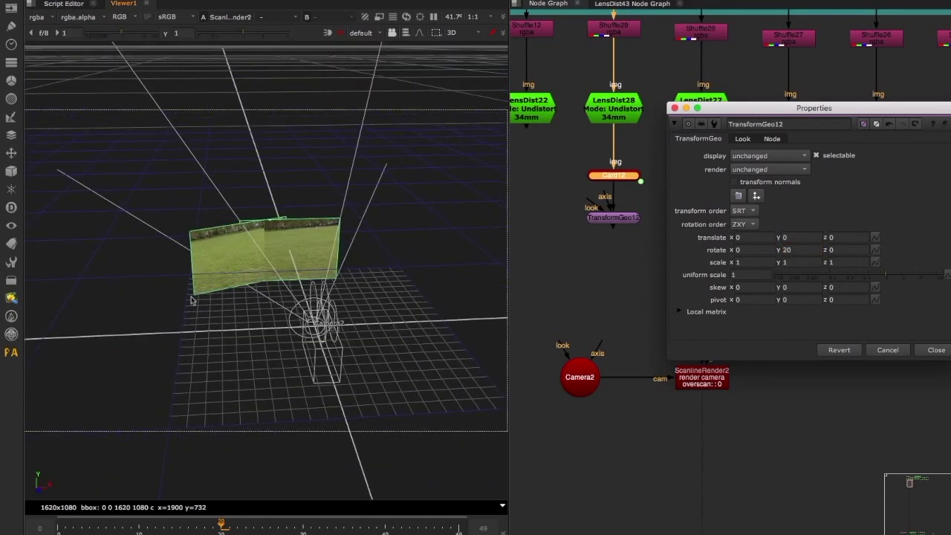
pyautogui.scroll(5, 272, 283)
pyautogui.scroll(5, 272, 285)
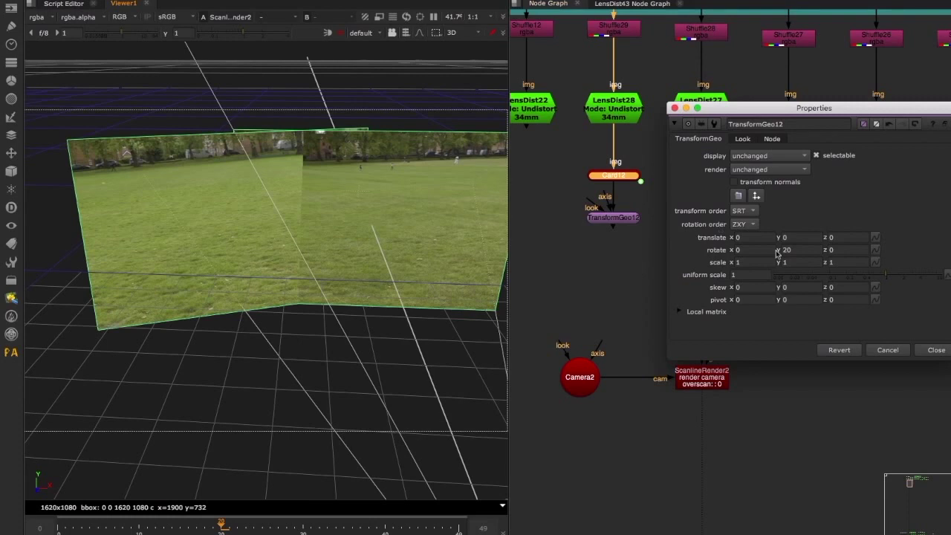
# Step: Fine-tune the TransformGeo's Y rotation in smaller increments so Card12's photo overlaps the neighbouring one more accurately
pyautogui.click(796, 250)
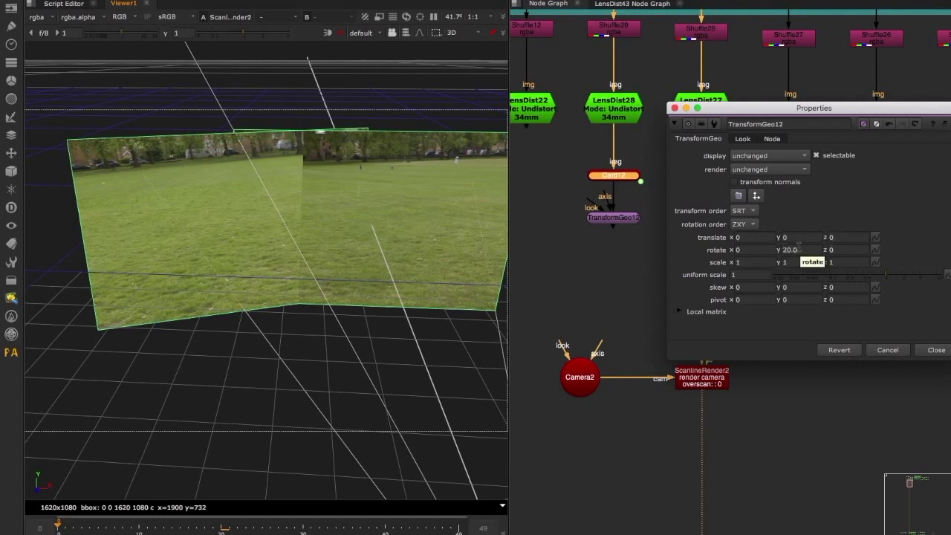
pyautogui.moveTo(783, 251); pyautogui.dragTo(788, 251)
pyautogui.press('Up')
pyautogui.press('Down')
pyautogui.press('Up')
pyautogui.press('Right')
pyautogui.press('Up')
pyautogui.press('Up')
pyautogui.press('Down')
pyautogui.press('Down')
pyautogui.press('Down')
pyautogui.press('Down')
pyautogui.press('Down')
pyautogui.press('Down')
# Step: Tilt Card12 with a slight negative X rotation on its TransformGeo to align it with the neighbouring photo, closing the settings
pyautogui.hotkey('shift', 'Tab')
pyautogui.press('Up')
pyautogui.press('Up')
pyautogui.press('Down')
pyautogui.press('Down')
pyautogui.press('Down')
pyautogui.press('Down')
pyautogui.press('Down')
pyautogui.press('Down')
pyautogui.press('Down')
pyautogui.press('Down')
pyautogui.press('Down')
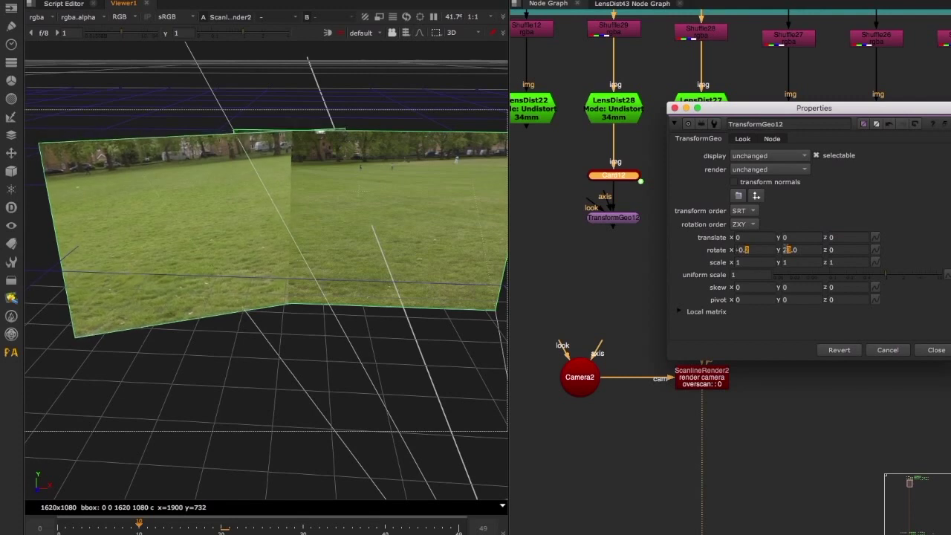
pyautogui.press('Up')
pyautogui.press('Up')
pyautogui.press('Up')
pyautogui.press('Up')
pyautogui.press('Up')
pyautogui.press('Down')
pyautogui.press('Down')
pyautogui.press('Down')
pyautogui.press('Down')
pyautogui.press('Down')
pyautogui.press('Down')
pyautogui.press('Up')
pyautogui.press('Up')
pyautogui.press('Down')
pyautogui.press('Down')
pyautogui.press('Down')
pyautogui.press('Up')
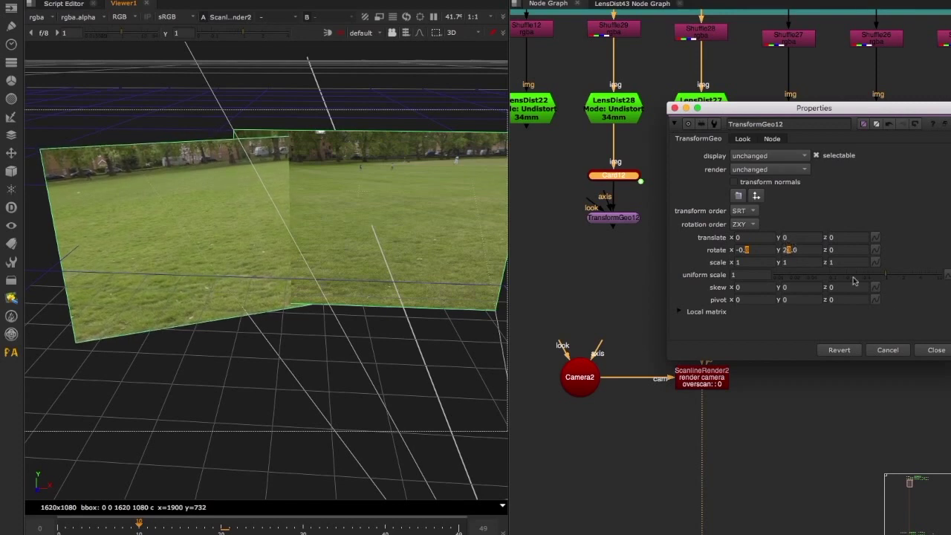
pyautogui.click(934, 350)
# Step: Duplicate the ScanlineRender2 node and place the copy beside the original
pyautogui.scroll(-3, 810, 372)
pyautogui.moveTo(808, 375); pyautogui.dragTo(695, 260, button='middle')
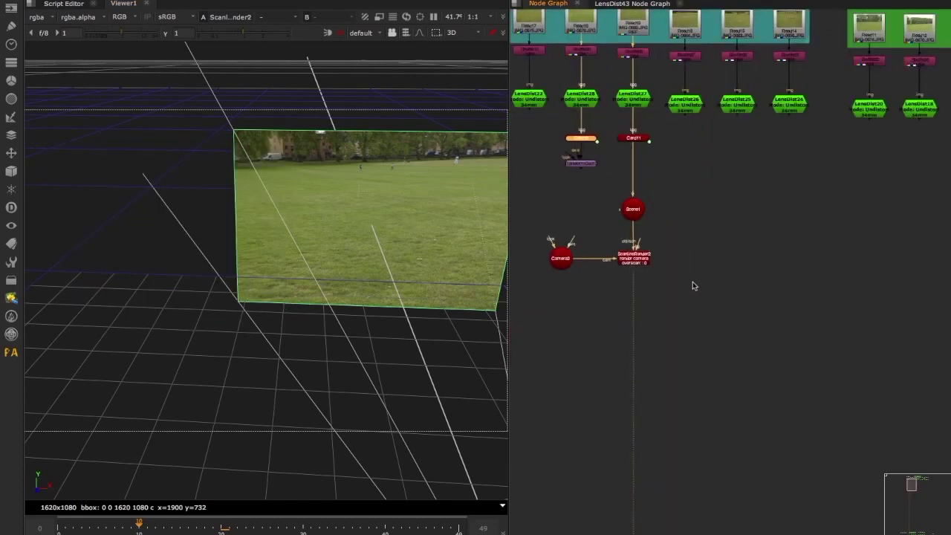
pyautogui.scroll(1, 671, 266)
pyautogui.click(628, 260)
pyautogui.click(732, 251)
pyautogui.hotkey('ctrl', 'v')
pyautogui.click(734, 294)
pyautogui.moveTo(731, 273); pyautogui.dragTo(747, 343, button='middle')
pyautogui.click(739, 329)
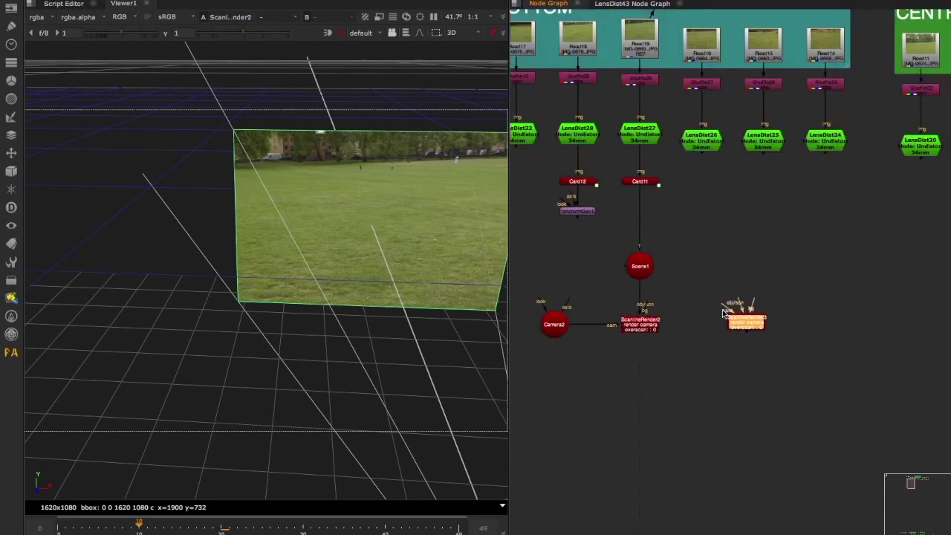
# Step: Connect the copied ScanlineRender's obj/scn input to Scene1, and feed TransformGeo12 into Scene1
pyautogui.moveTo(734, 304); pyautogui.dragTo(640, 265)
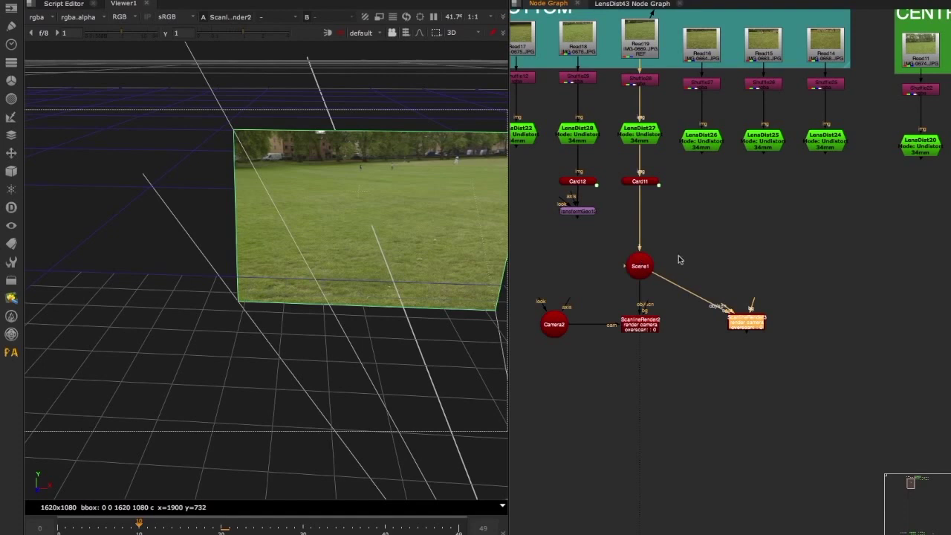
pyautogui.keyDown('shift'); pyautogui.moveTo(641, 195); pyautogui.dragTo(578, 207); pyautogui.keyUp('shift')
pyautogui.click(851, 324)
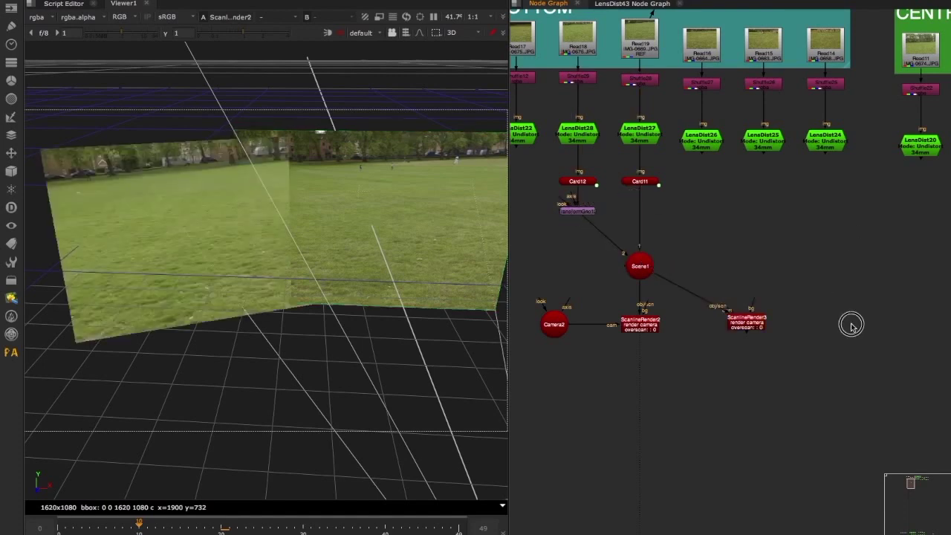
# Step: Set the copied ScanlineRender's projection mode to spherical and close its properties
pyautogui.moveTo(852, 324); pyautogui.dragTo(797, 280, button='middle')
pyautogui.scroll(4, 691, 284)
pyautogui.doubleClick(698, 283)
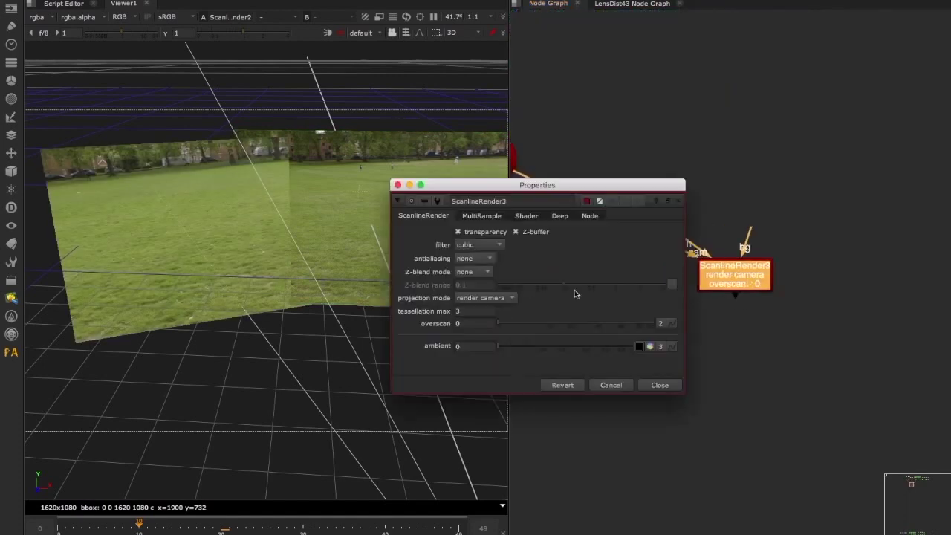
pyautogui.click(502, 297)
pyautogui.click(503, 289)
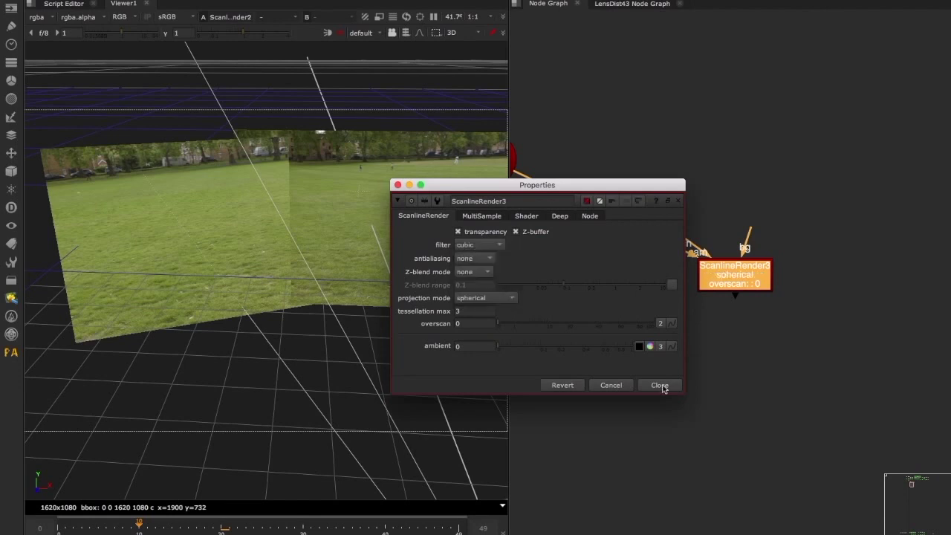
pyautogui.click(660, 385)
# Step: View the spherical ScanlineRender in 2D, and compare it with the ScanlineRender2 camera render
pyautogui.press('1')
pyautogui.click(707, 303)
pyautogui.press('Tab')
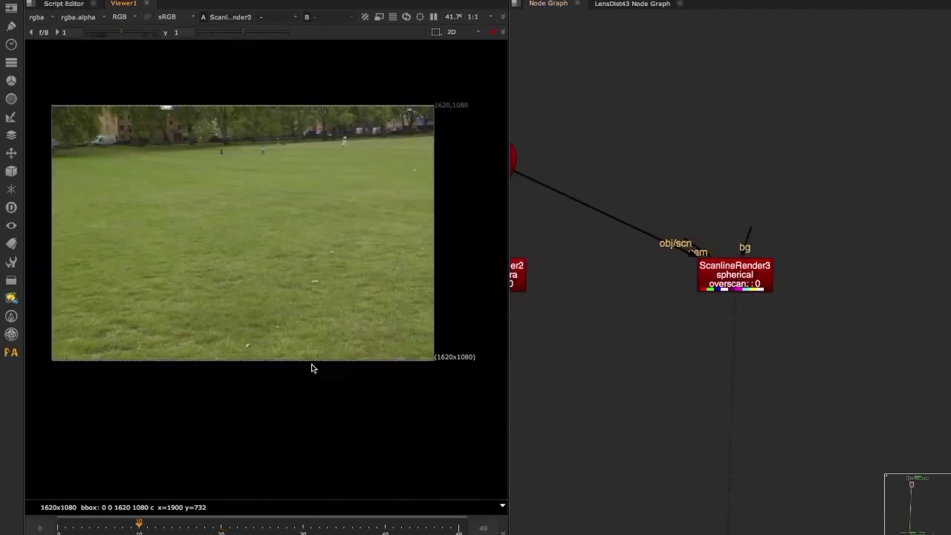
pyautogui.moveTo(693, 293); pyautogui.dragTo(950, 289, button='middle')
pyautogui.click(771, 269)
pyautogui.press('1')
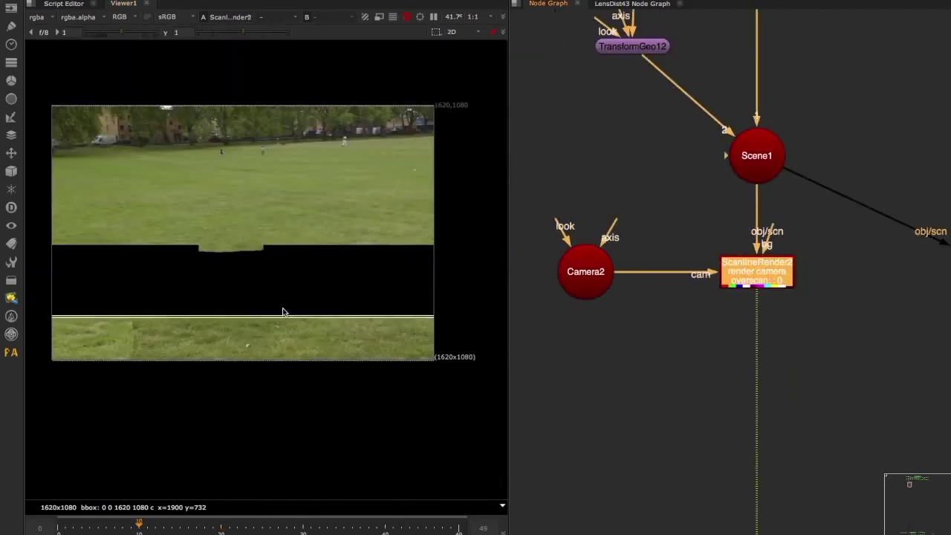
# Step: Examine the arrangement of the two photo cards around Camera2 from several angles in the 3D view
pyautogui.press('Tab')
pyautogui.scroll(-4, 310, 310)
pyautogui.keyDown('ctrl'); pyautogui.moveTo(309, 310); pyautogui.dragTo(339, 281); pyautogui.keyUp('ctrl')
pyautogui.keyDown('ctrl'); pyautogui.moveTo(433, 325); pyautogui.dragTo(269, 328); pyautogui.keyUp('ctrl')
pyautogui.keyDown('ctrl'); pyautogui.moveTo(277, 145); pyautogui.dragTo(128, 251); pyautogui.keyUp('ctrl')
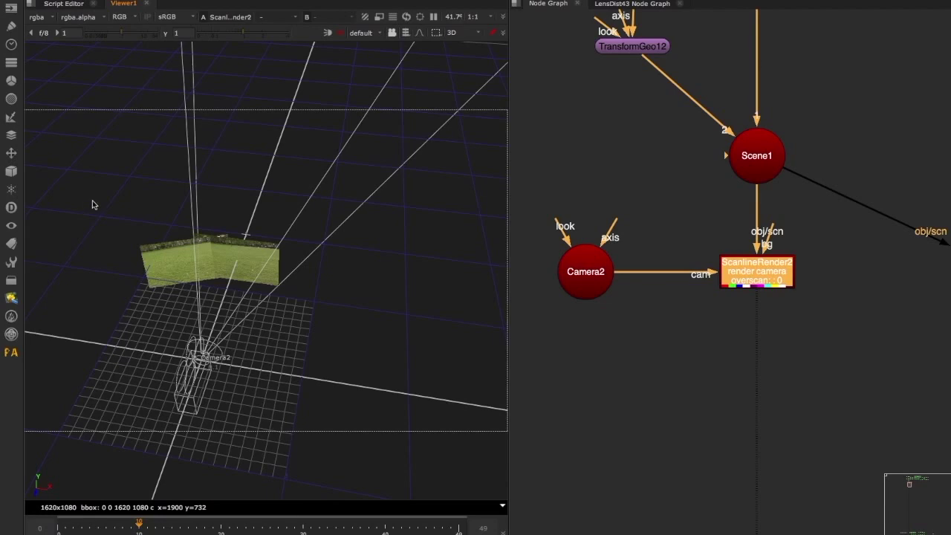
pyautogui.keyDown('ctrl'); pyautogui.moveTo(280, 319); pyautogui.dragTo(310, 191); pyautogui.keyUp('ctrl')
pyautogui.keyDown('ctrl'); pyautogui.moveTo(330, 318); pyautogui.dragTo(297, 324); pyautogui.keyUp('ctrl')
pyautogui.keyDown('ctrl'); pyautogui.moveTo(382, 339); pyautogui.dragTo(158, 188); pyautogui.keyUp('ctrl')
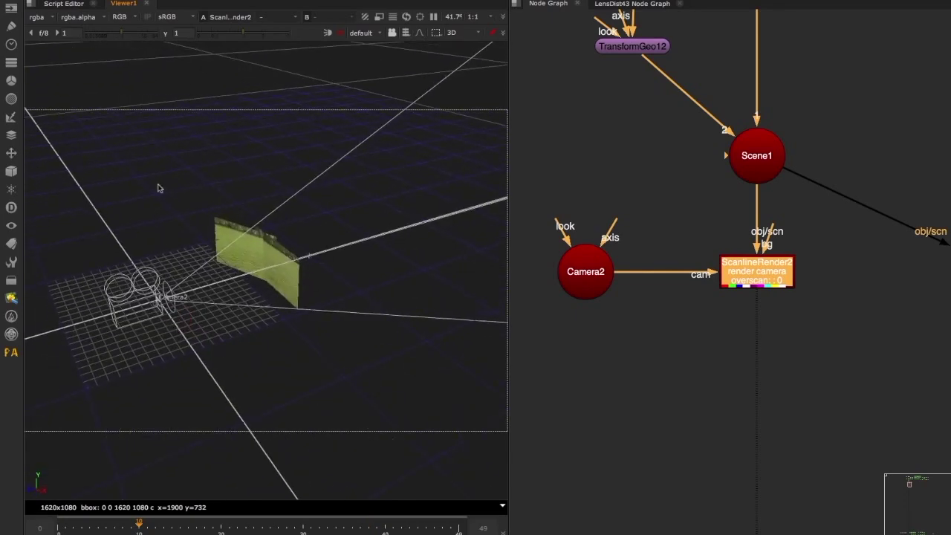
pyautogui.keyDown('ctrl'); pyautogui.moveTo(355, 327); pyautogui.dragTo(314, 319); pyautogui.keyUp('ctrl')
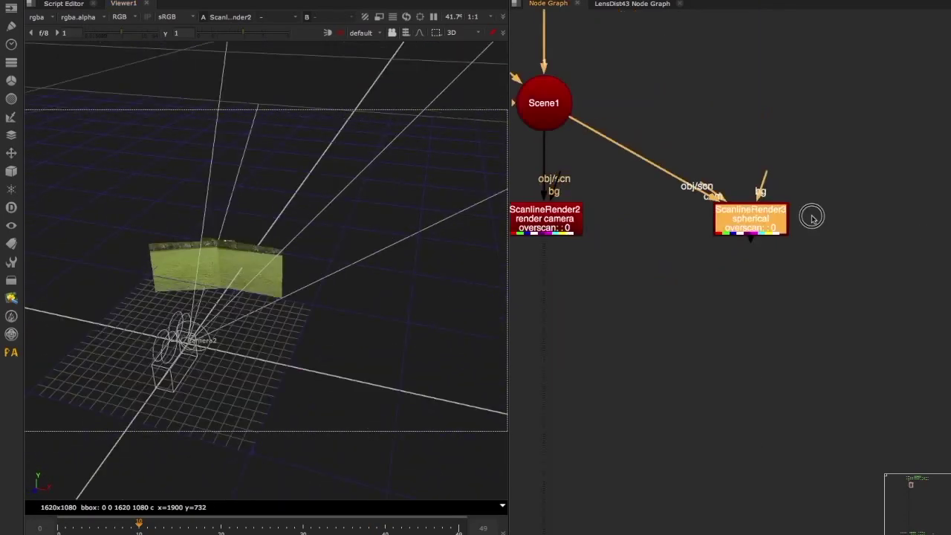
# Step: Move the spherical ScanlineRender farther from ScanlineRender2 and view its full output in 2D
pyautogui.moveTo(811, 218); pyautogui.dragTo(800, 219)
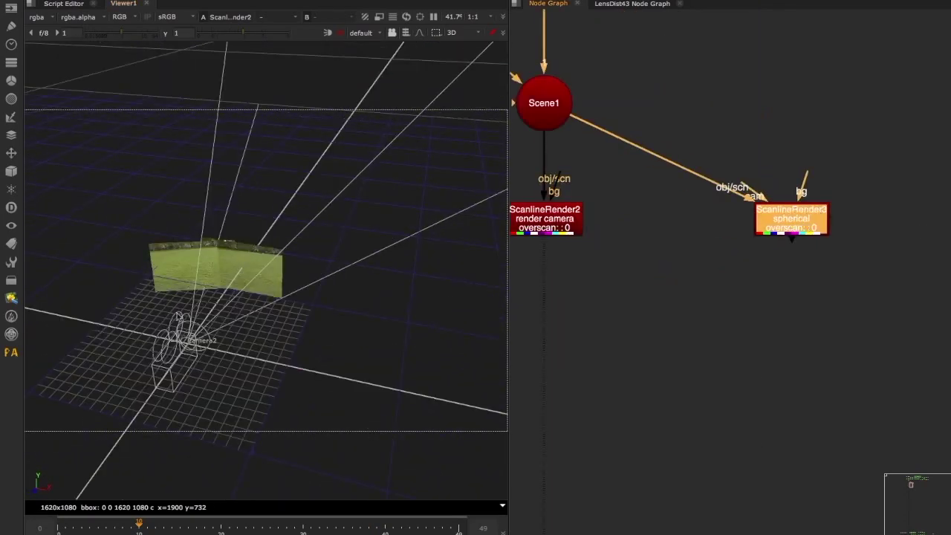
pyautogui.keyDown('ctrl'); pyautogui.moveTo(286, 349); pyautogui.dragTo(369, 322); pyautogui.keyUp('ctrl')
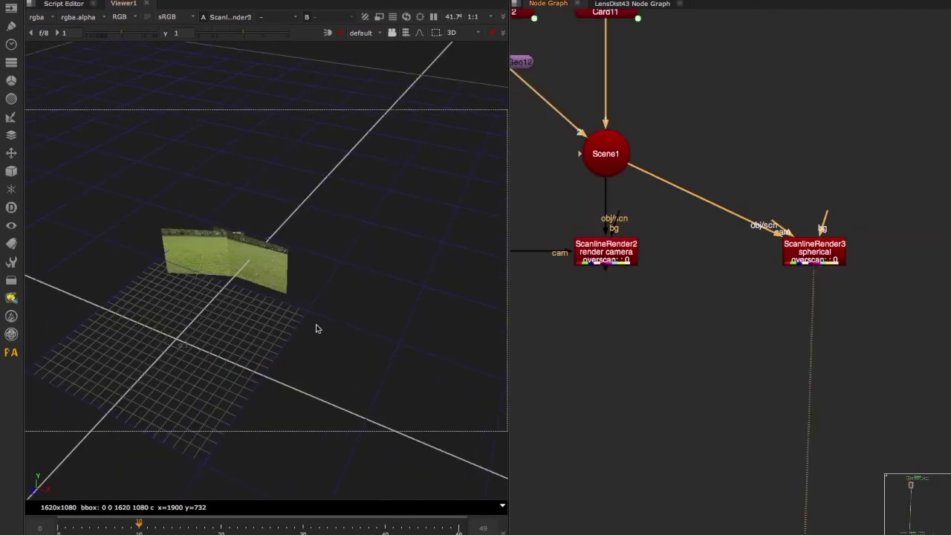
pyautogui.press('Tab')
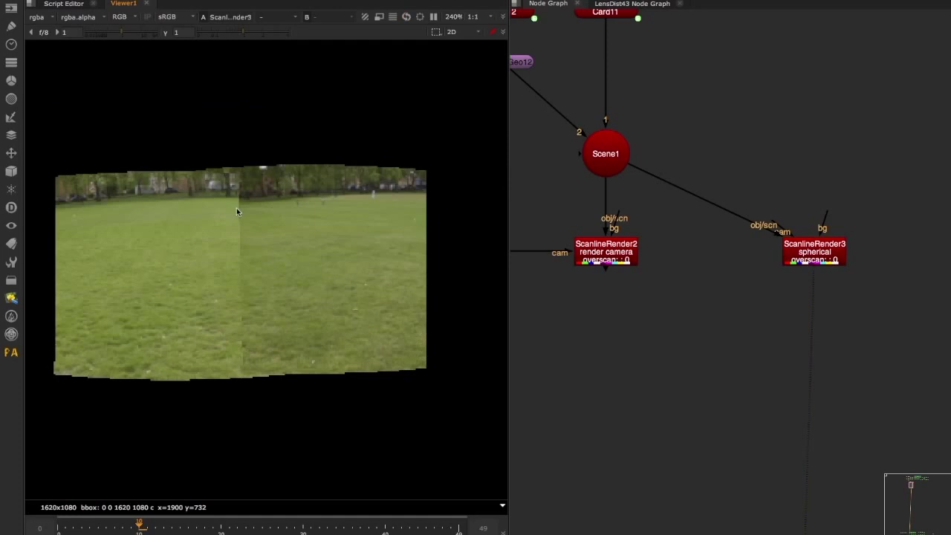
pyautogui.scroll(-2, 243, 236)
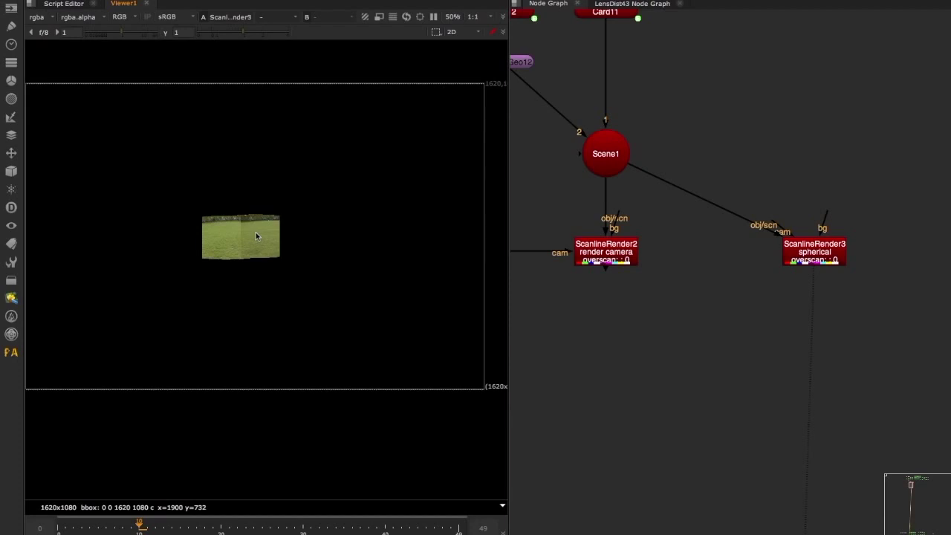
# Step: Add a Reformat node beside the spherical ScanlineRender
pyautogui.moveTo(870, 243); pyautogui.dragTo(767, 261, button='middle')
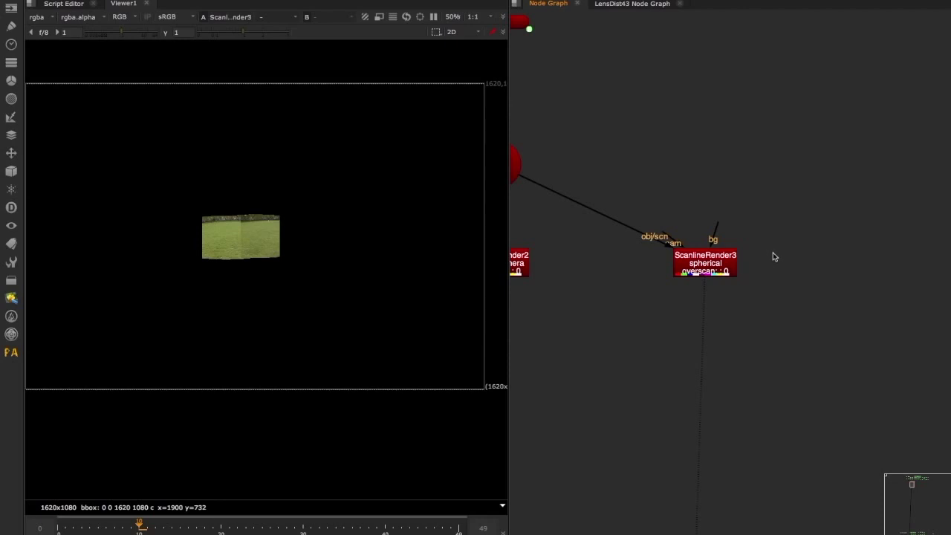
pyautogui.moveTo(767, 253); pyautogui.dragTo(727, 241, button='middle')
pyautogui.moveTo(749, 293); pyautogui.dragTo(792, 291, button='middle')
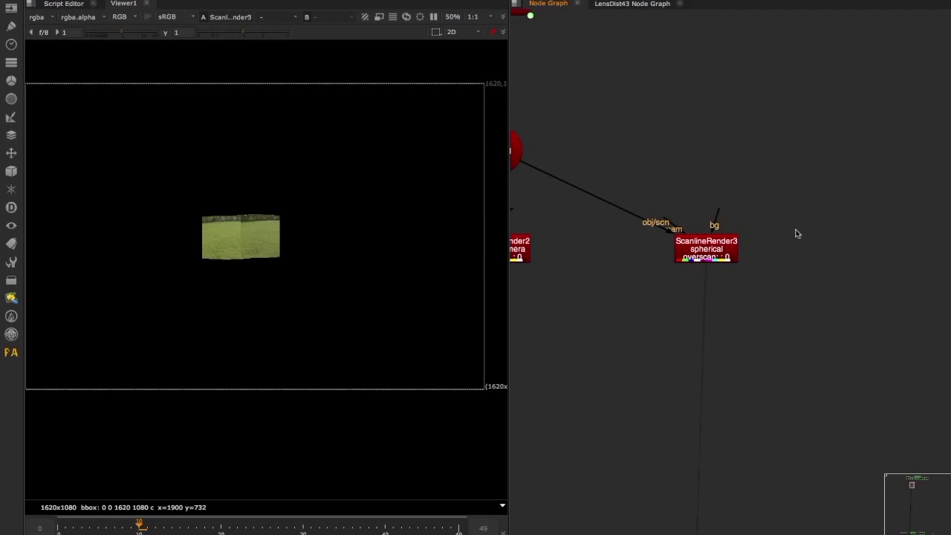
pyautogui.moveTo(770, 238); pyautogui.dragTo(721, 213, button='middle')
pyautogui.press('Tab')
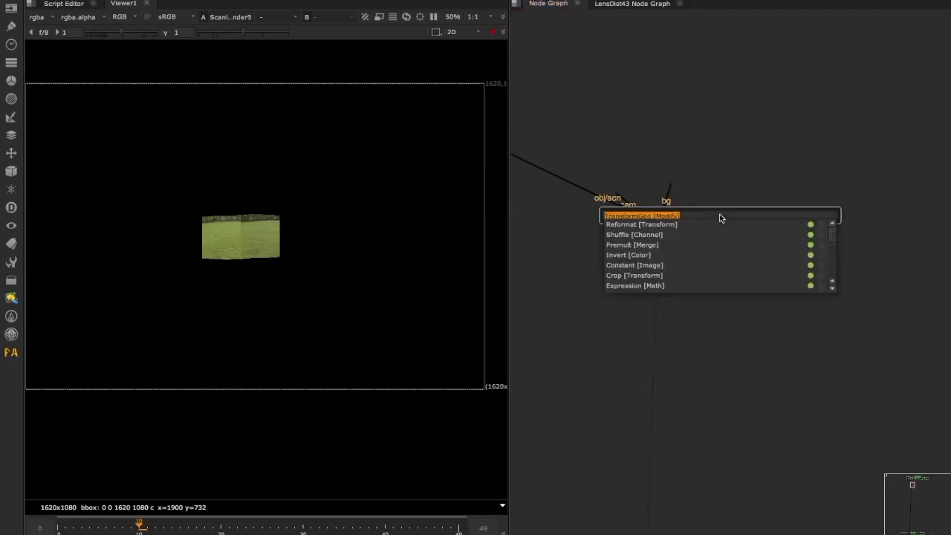
pyautogui.write('refor')
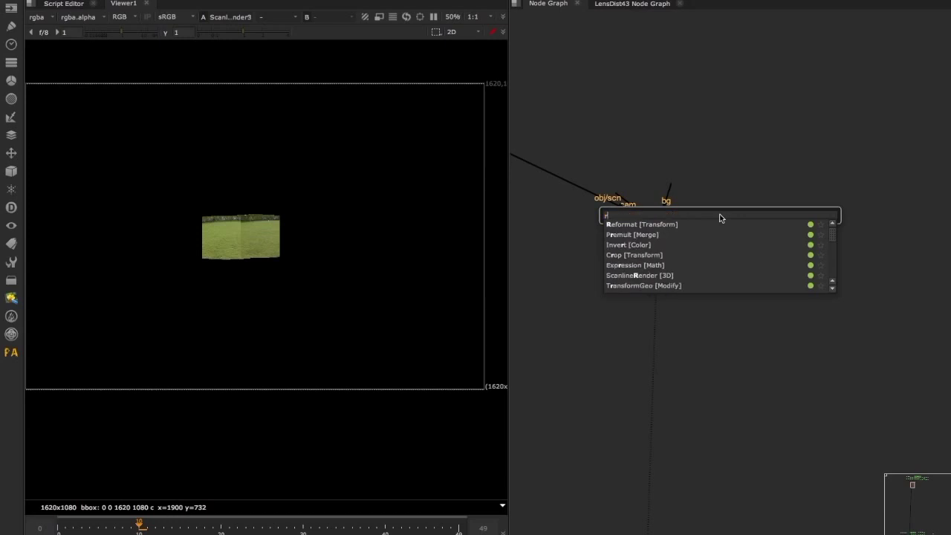
pyautogui.press('Return')
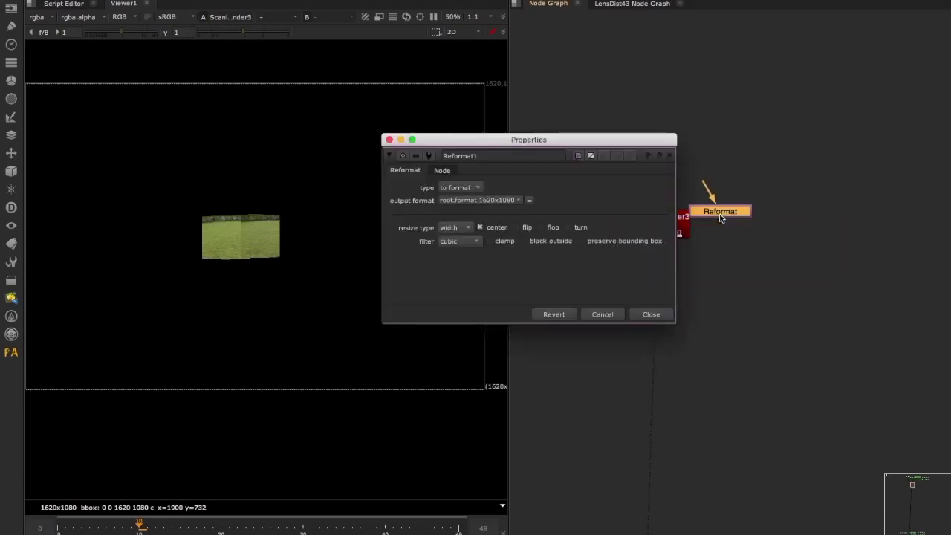
# Step: Set the Reformat node's output format to 2K_LatLong 2048x1024 and close its properties
pyautogui.moveTo(558, 139); pyautogui.dragTo(594, 127)
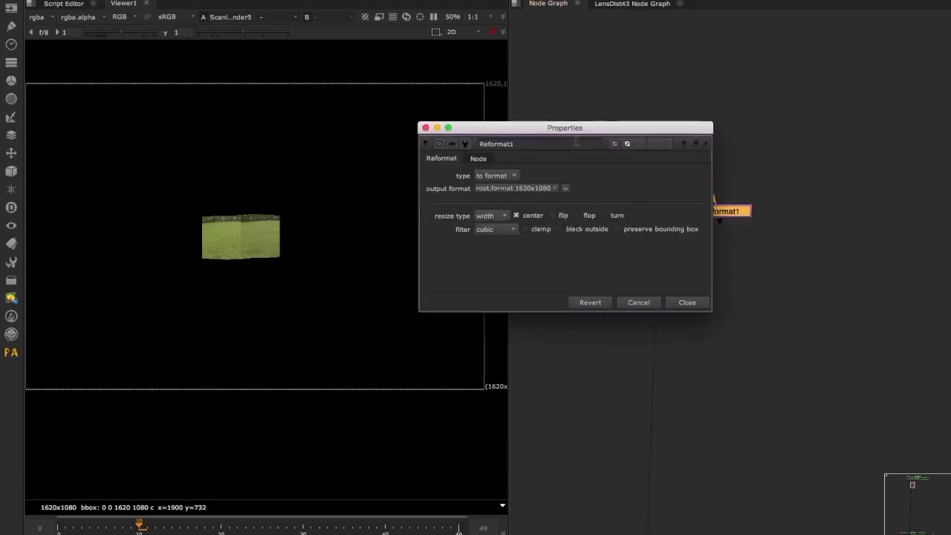
pyautogui.click(544, 184)
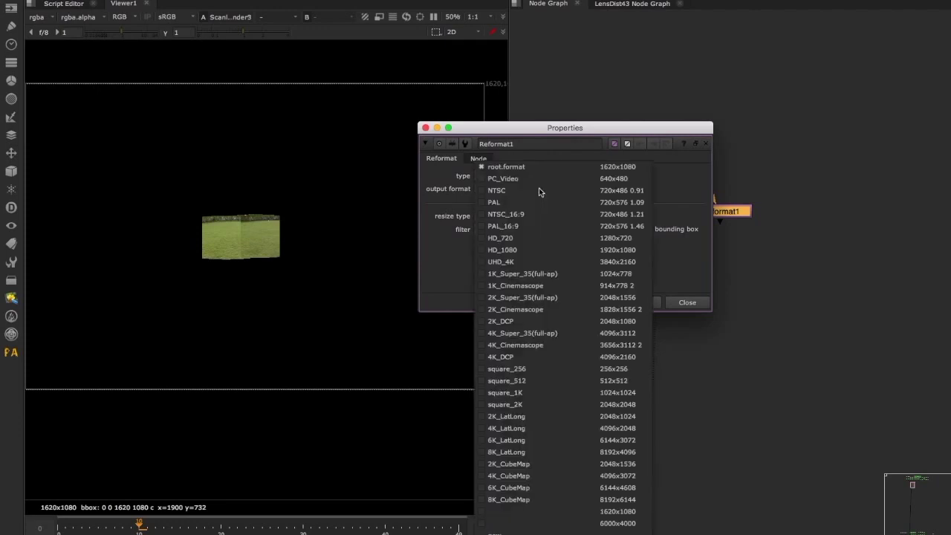
pyautogui.click(549, 416)
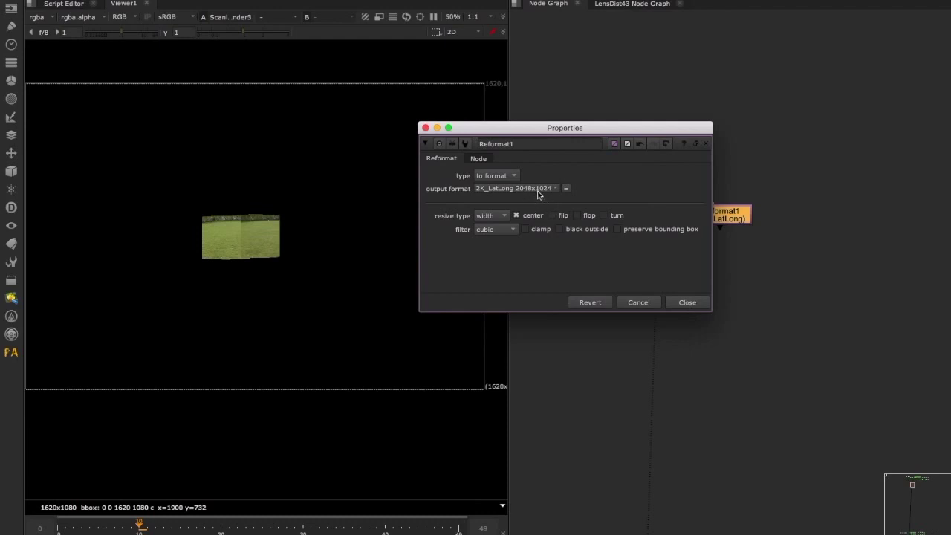
pyautogui.click(688, 303)
# Step: Connect the Reformat node to the bg input of the spherical ScanlineRender
pyautogui.moveTo(705, 253); pyautogui.dragTo(705, 228, button='middle')
pyautogui.moveTo(632, 182); pyautogui.dragTo(728, 217)
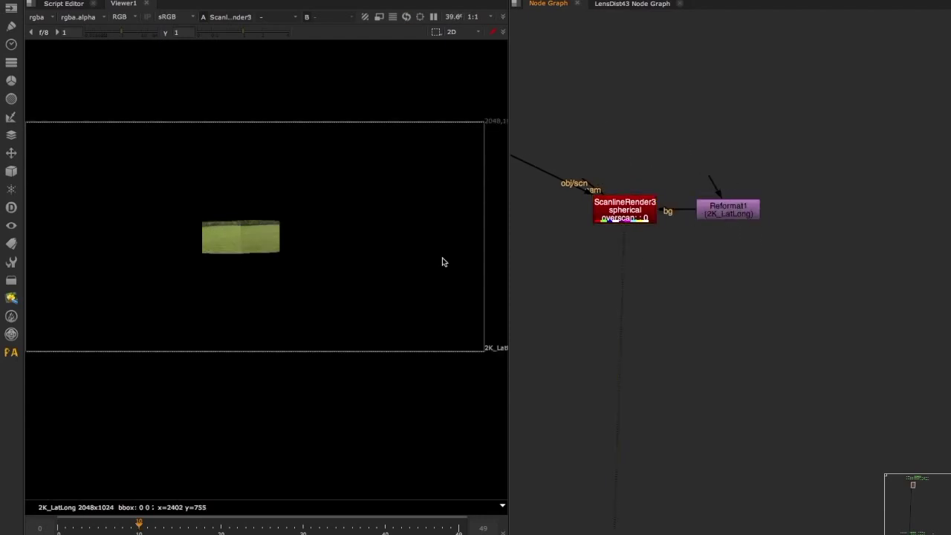
pyautogui.scroll(10, 237, 240)
pyautogui.moveTo(213, 206); pyautogui.dragTo(99, 178, button='middle')
pyautogui.moveTo(99, 178); pyautogui.dragTo(193, 209, button='middle')
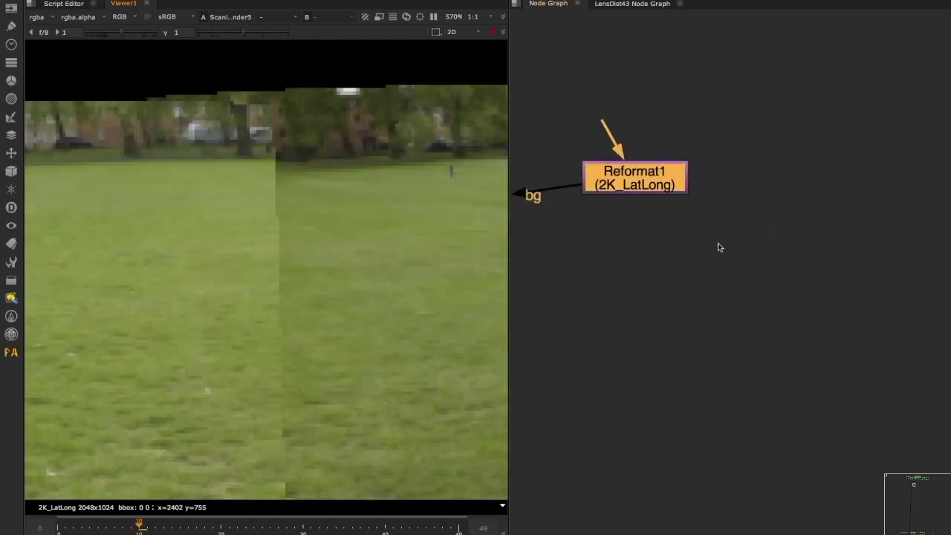
# Step: Examine the seam and the overall resolution of the stitched lat-long render
pyautogui.click(719, 245)
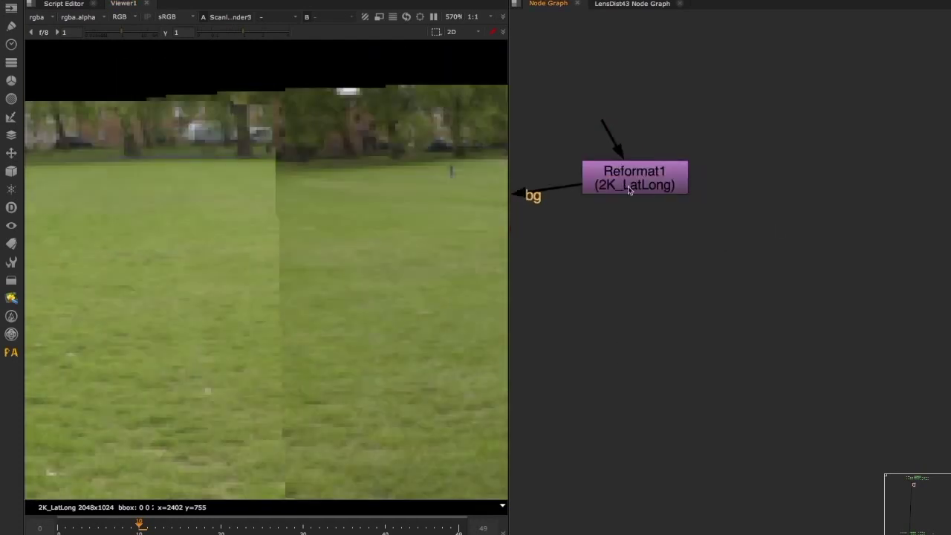
pyautogui.scroll(-5, 346, 178)
pyautogui.scroll(-3, 277, 169)
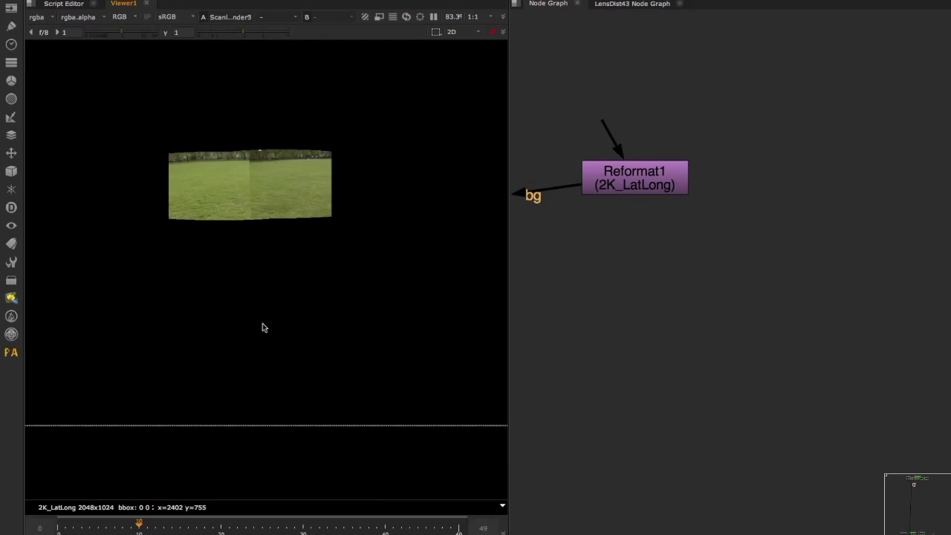
pyautogui.scroll(5, 303, 207)
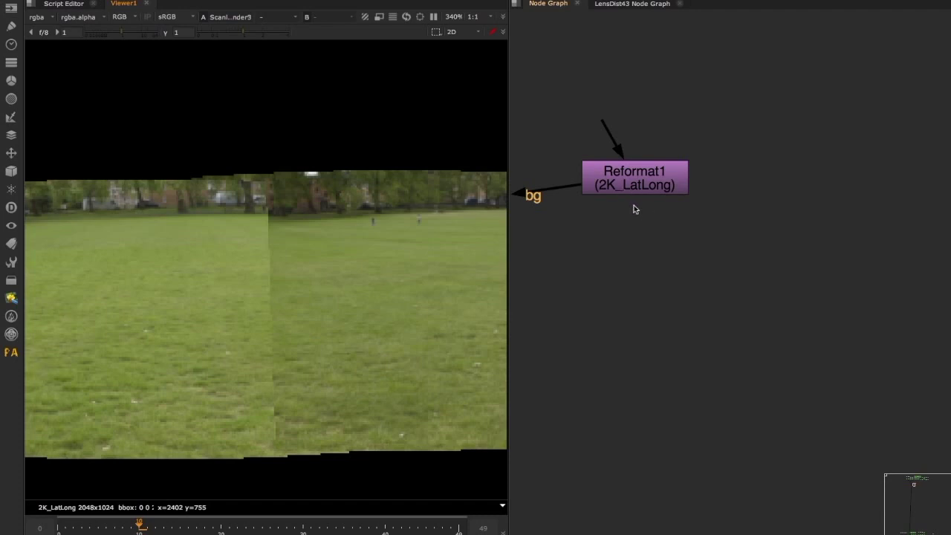
pyautogui.moveTo(358, 251); pyautogui.dragTo(365, 158, button='middle')
pyautogui.scroll(-2, 357, 214)
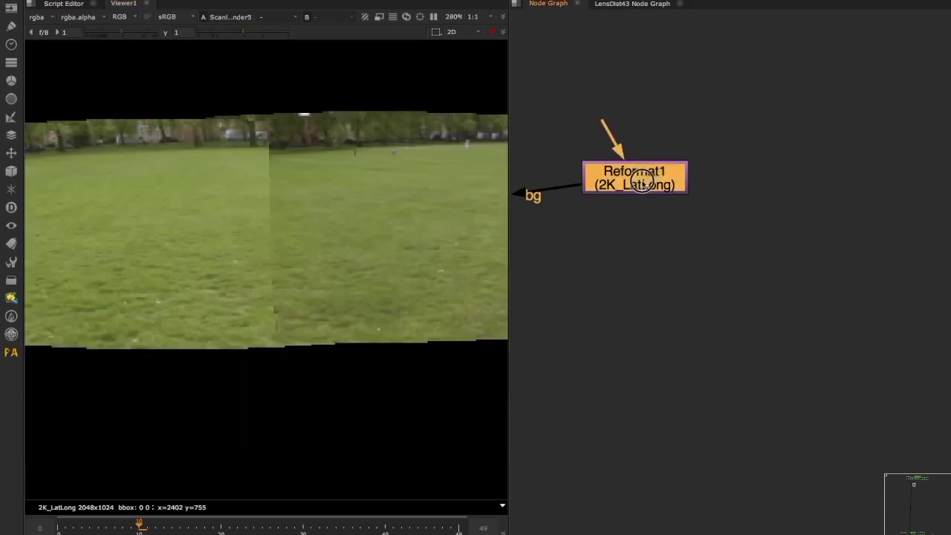
# Step: Move Reformat1 farther from the spherical ScanlineRender and insert a second Reformat node after it
pyautogui.moveTo(643, 179); pyautogui.dragTo(667, 159)
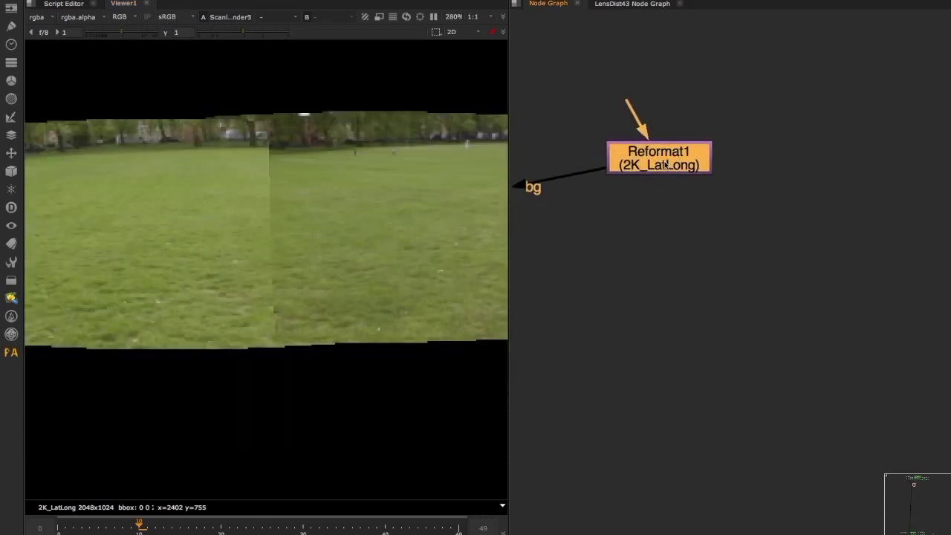
pyautogui.press('Tab')
pyautogui.write('ef')
pyautogui.press('BackSpace')
pyautogui.press('BackSpace')
pyautogui.write('ref')
pyautogui.press('Down')
pyautogui.press('Return')
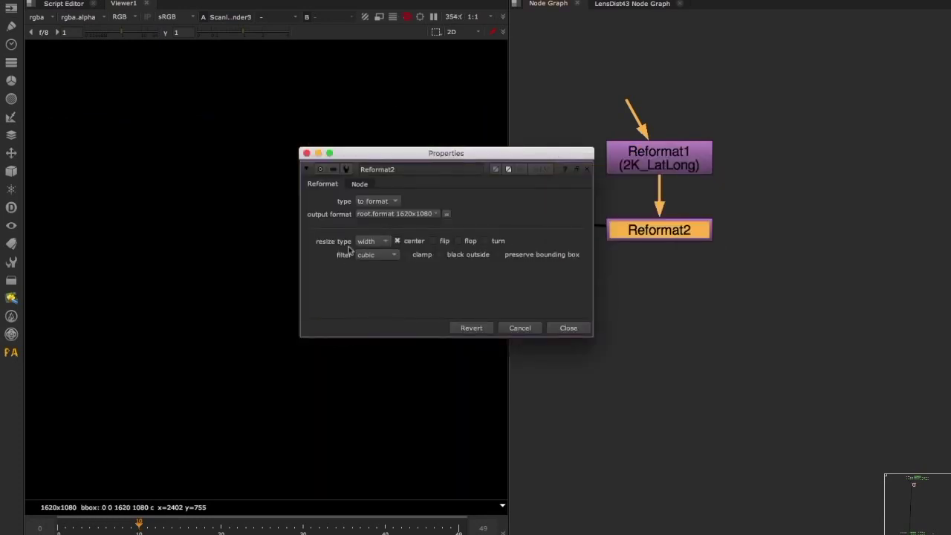
# Step: Set the new Reformat node's type to scale with a scale of 2
pyautogui.click(376, 201)
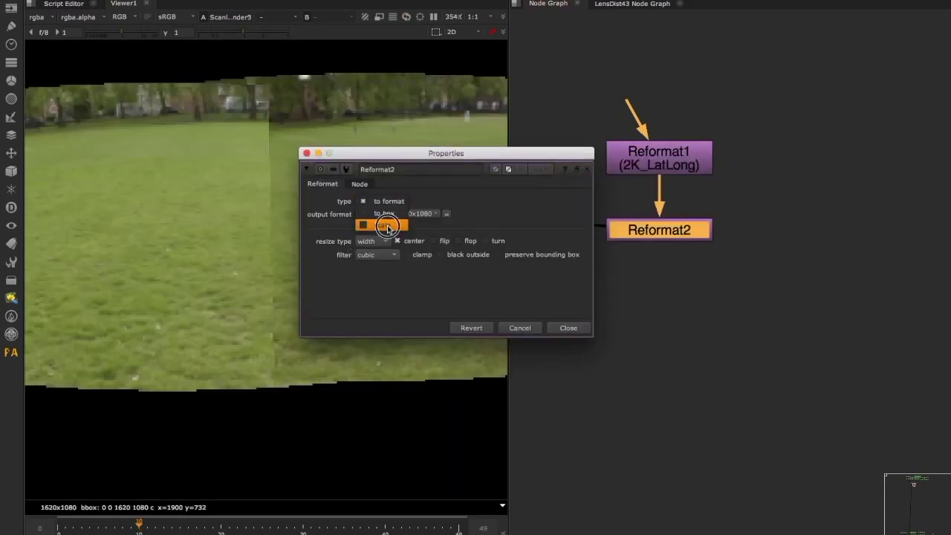
pyautogui.click(387, 226)
pyautogui.moveTo(448, 153); pyautogui.dragTo(633, 149)
pyautogui.click(544, 217)
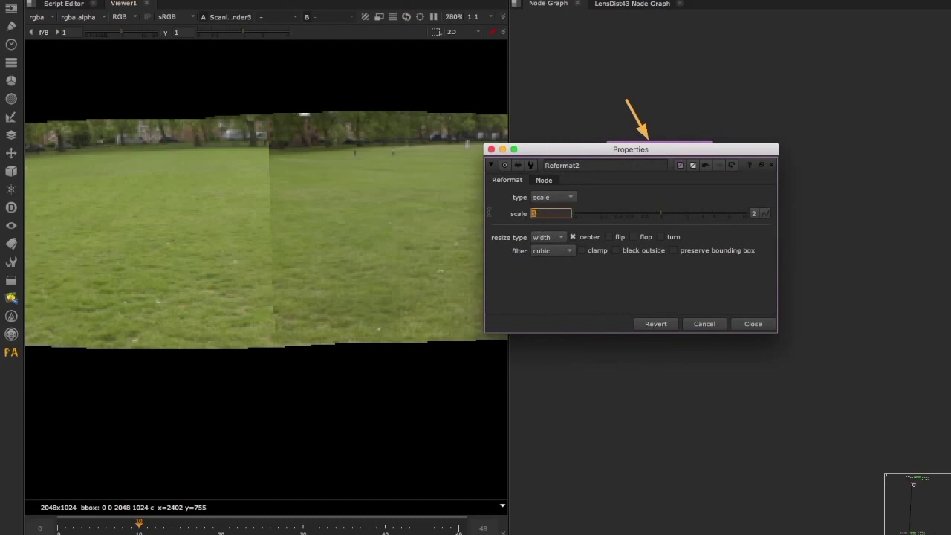
pyautogui.write('2')
pyautogui.press('Return')
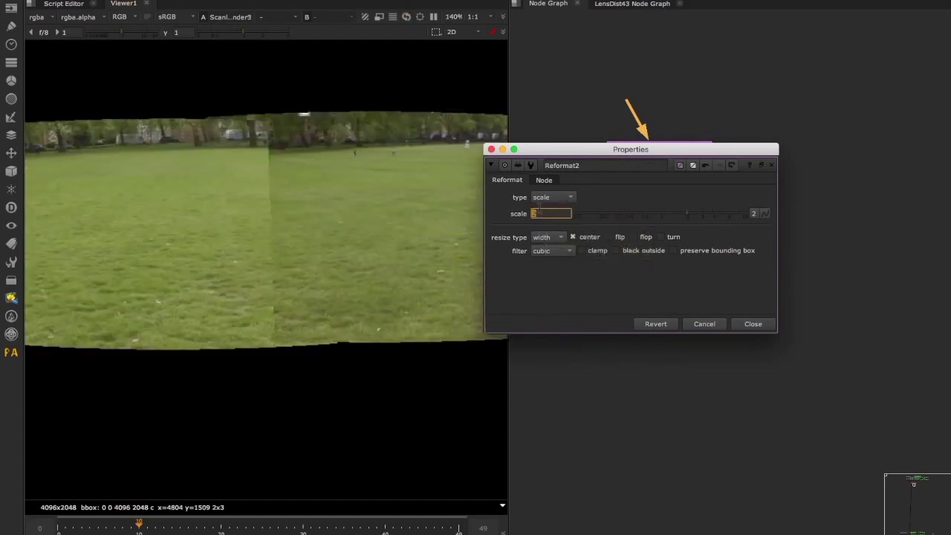
# Step: Raise the Reformat2 scale to 3 and inspect the trees along the seam of the render
pyautogui.write('3')
pyautogui.press('Return')
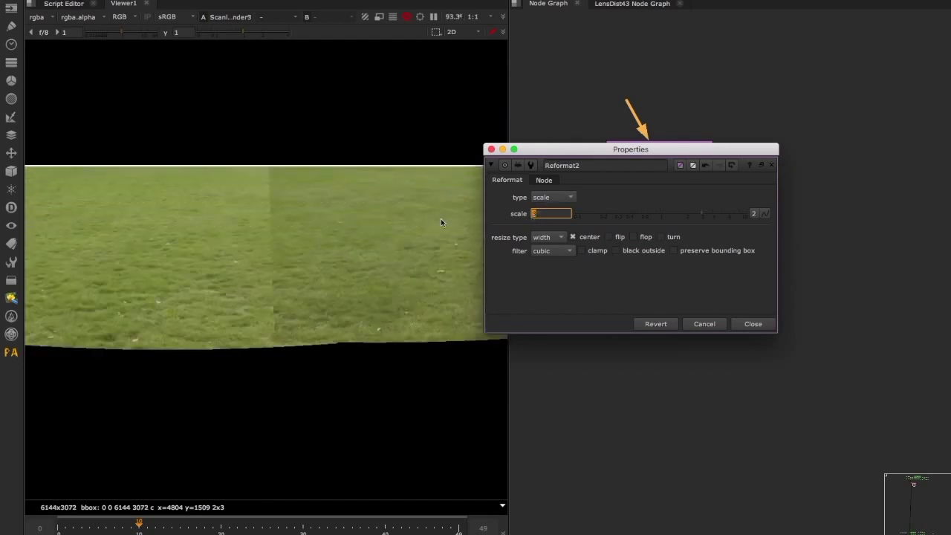
pyautogui.moveTo(551, 149); pyautogui.dragTo(646, 122)
pyautogui.scroll(5, 246, 169)
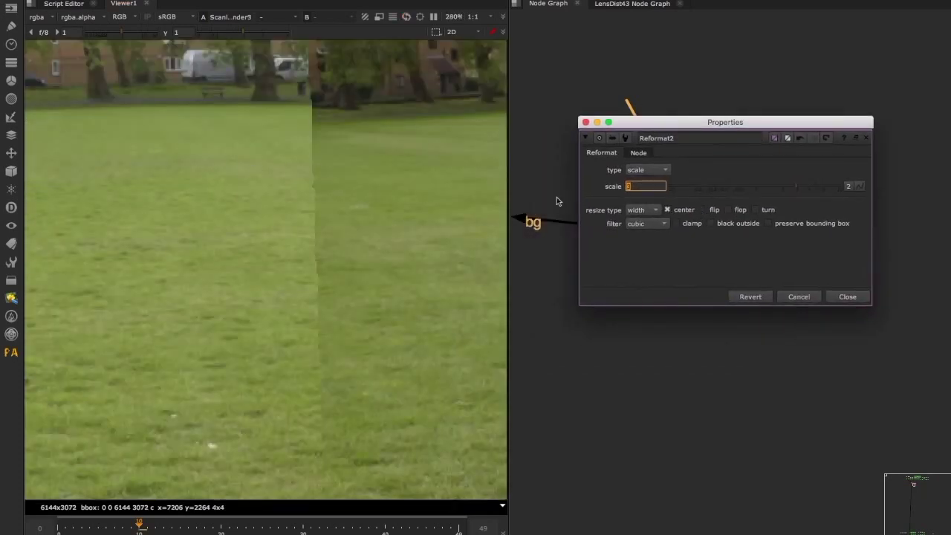
pyautogui.moveTo(228, 199); pyautogui.dragTo(223, 297, button='middle')
# Step: Try a Reformat2 scale of 5, and return the scale to 3
pyautogui.click(634, 190)
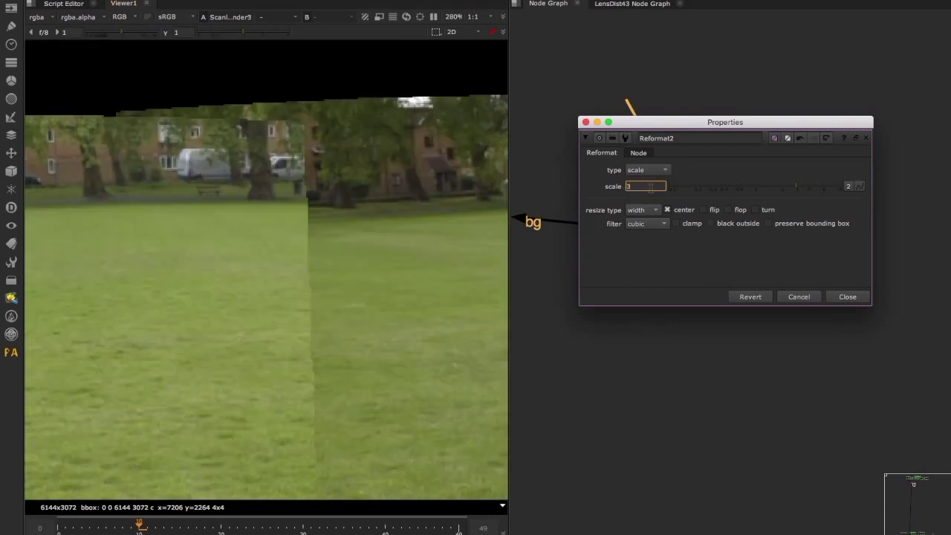
pyautogui.write('5')
pyautogui.press('Return')
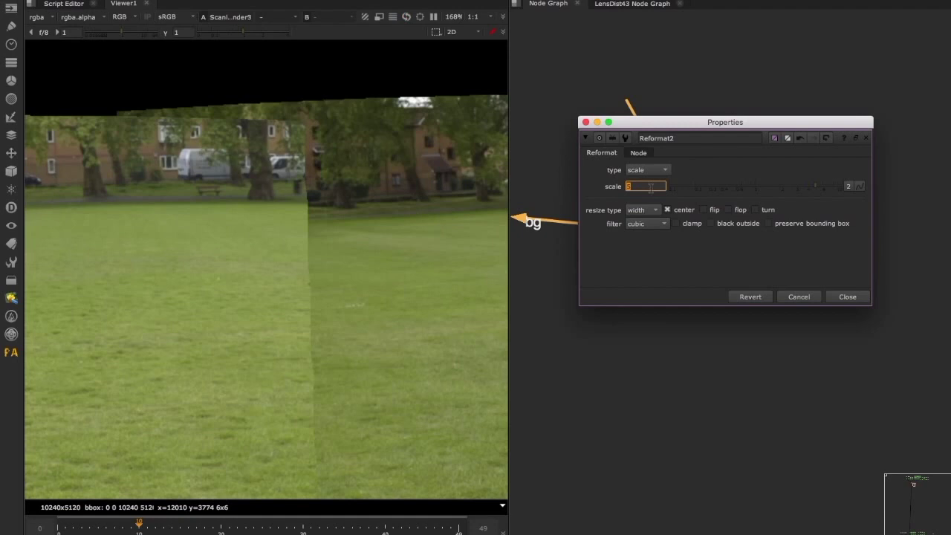
pyautogui.write('3')
pyautogui.press('Return')
pyautogui.click(367, 256)
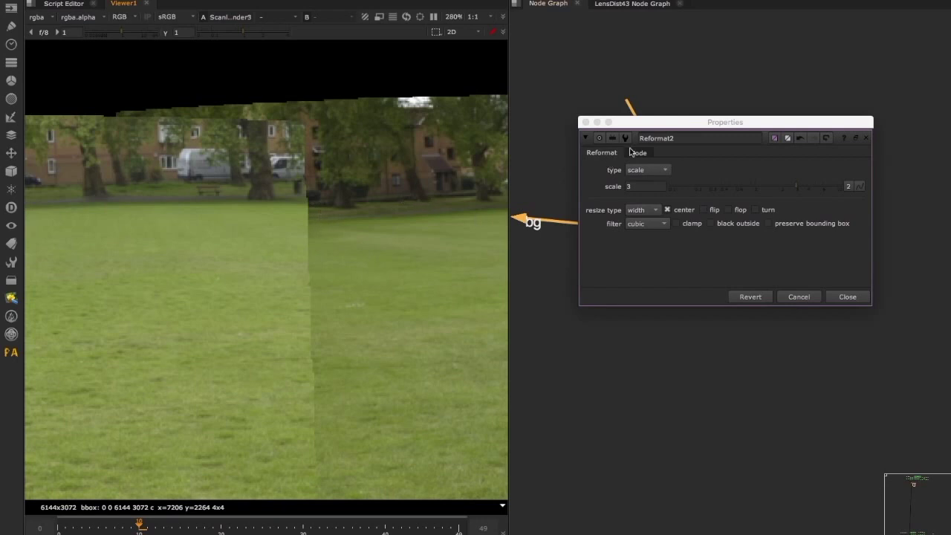
# Step: Set the Reformat2 scale to 2 and close its properties
pyautogui.doubleClick(636, 185)
pyautogui.write('2')
pyautogui.press('Return')
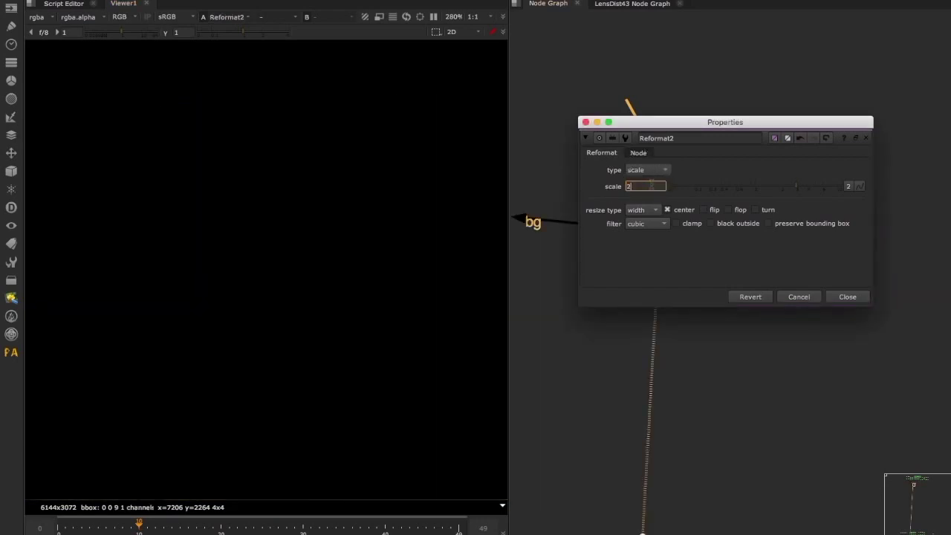
pyautogui.click(827, 297)
pyautogui.click(635, 235)
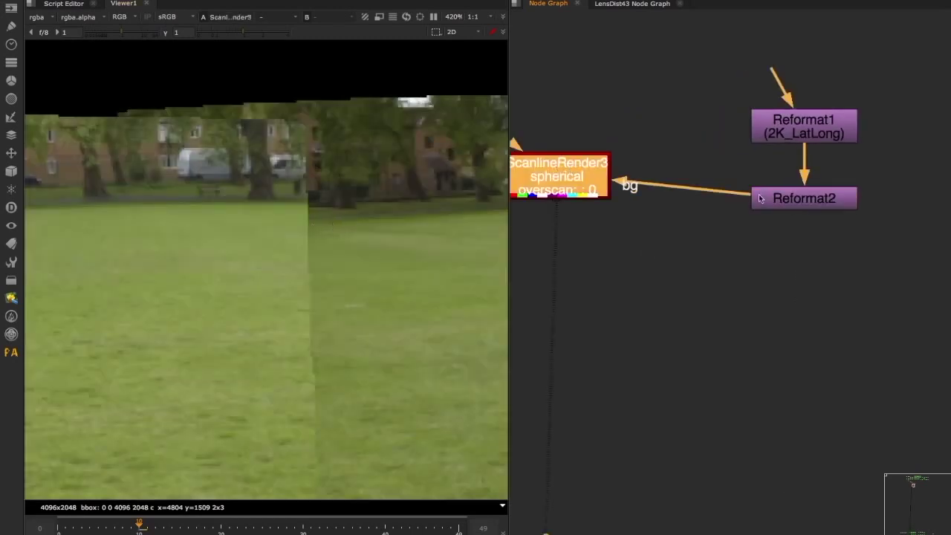
# Step: Reopen the Reformat2 properties, set the scale to 3, and close them
pyautogui.doubleClick(759, 198)
pyautogui.doubleClick(637, 186)
pyautogui.write('3')
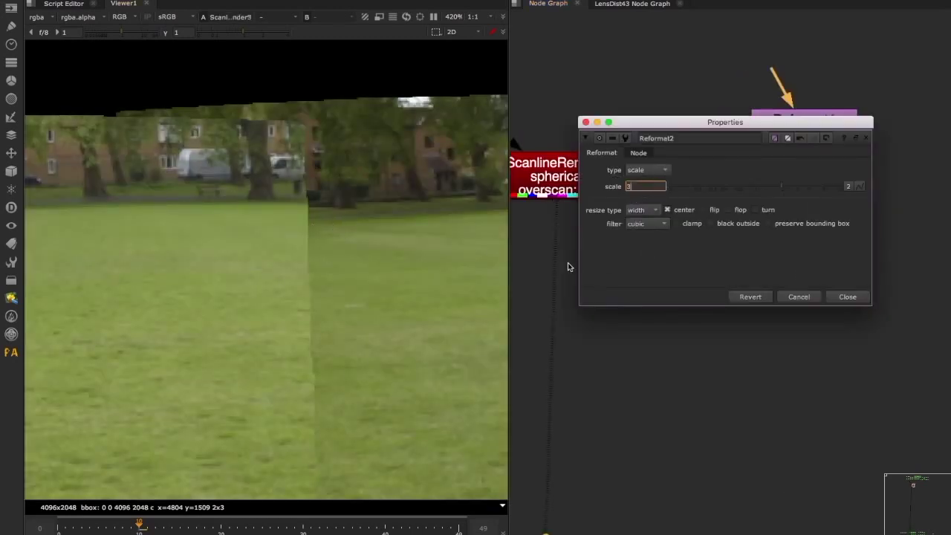
pyautogui.press('Return')
pyautogui.click(849, 297)
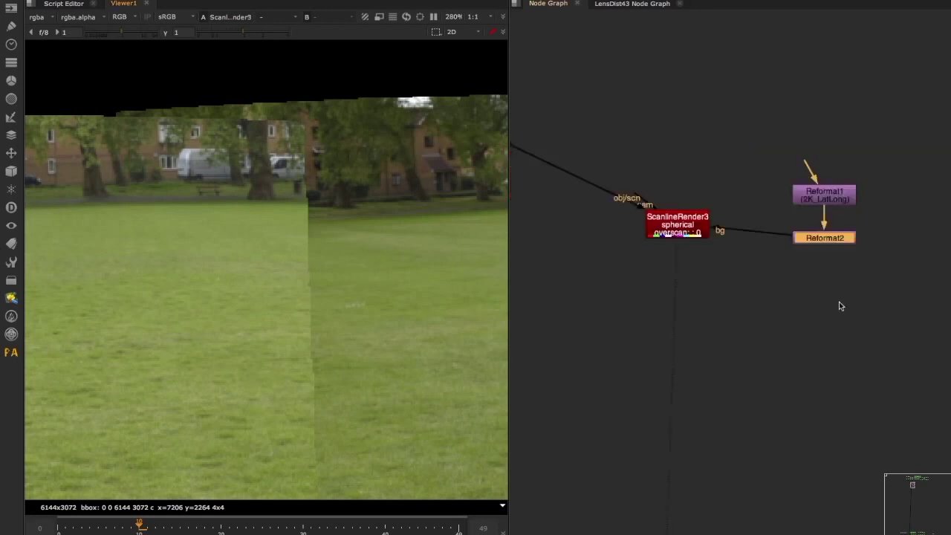
# Step: Review the full spherical render and the node chain from the two cards through the scene to the render nodes
pyautogui.scroll(-3, 839, 301)
pyautogui.scroll(-2, 364, 293)
pyautogui.moveTo(312, 283); pyautogui.dragTo(374, 226, button='middle')
pyautogui.scroll(-4, 375, 227)
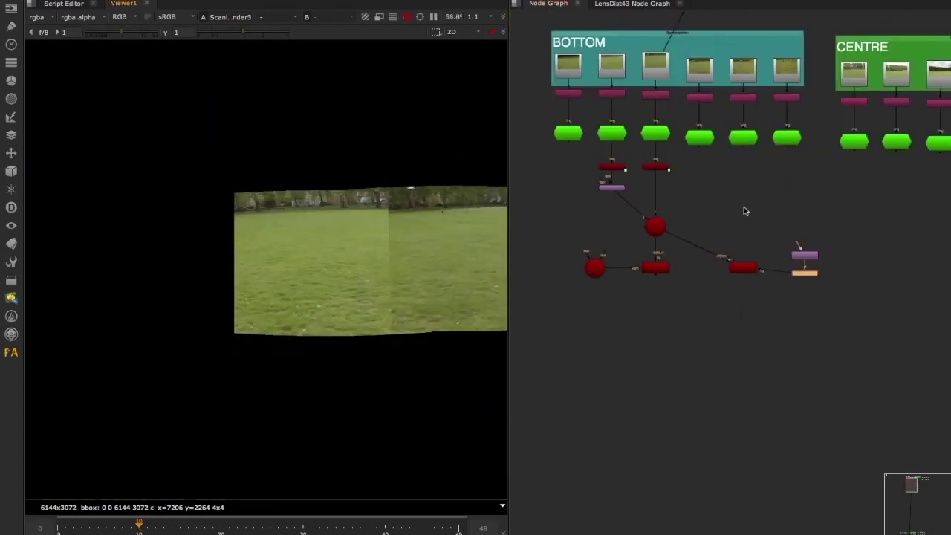
pyautogui.moveTo(603, 217); pyautogui.dragTo(604, 193, button='middle')
pyautogui.moveTo(562, 182); pyautogui.dragTo(849, 257)
pyautogui.scroll(5, 718, 264)
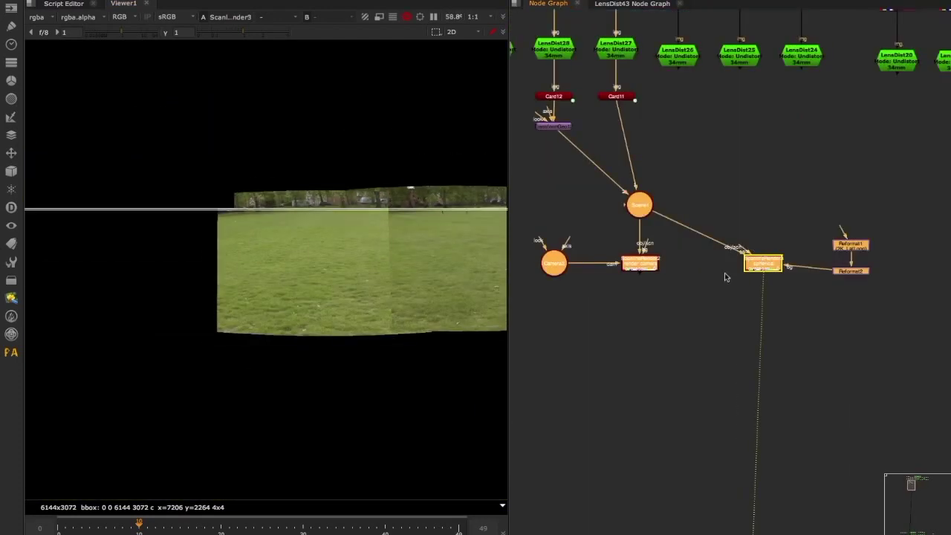
pyautogui.scroll(-6, 687, 171)
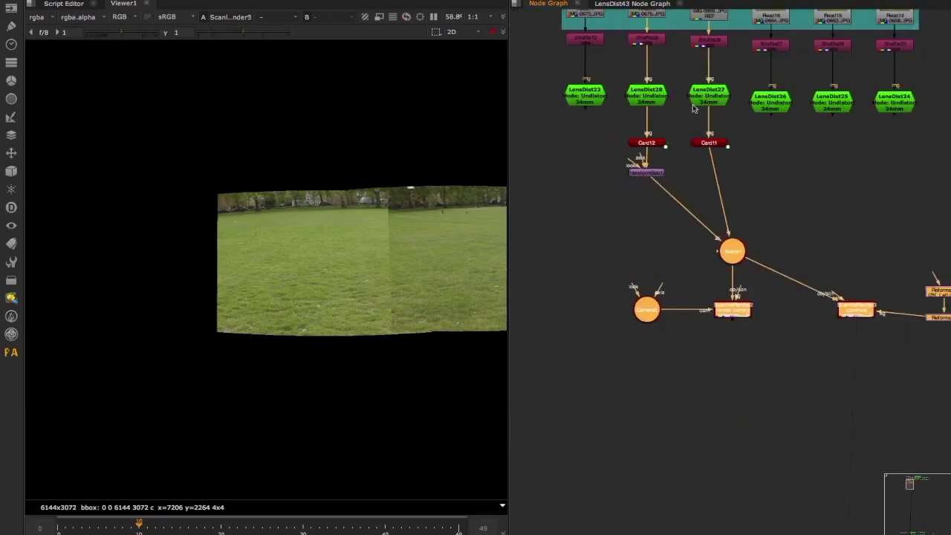
# Step: With Scene1 shown in 3D, rotate the TransformGeo12 card around the origin to about 19.86 on Y and close its properties
pyautogui.scroll(6, 615, 177)
pyautogui.moveTo(581, 178)
pyautogui.mouseDown()
pyautogui.moveTo(588, 173)
pyautogui.moveTo(580, 183)
pyautogui.mouseUp()
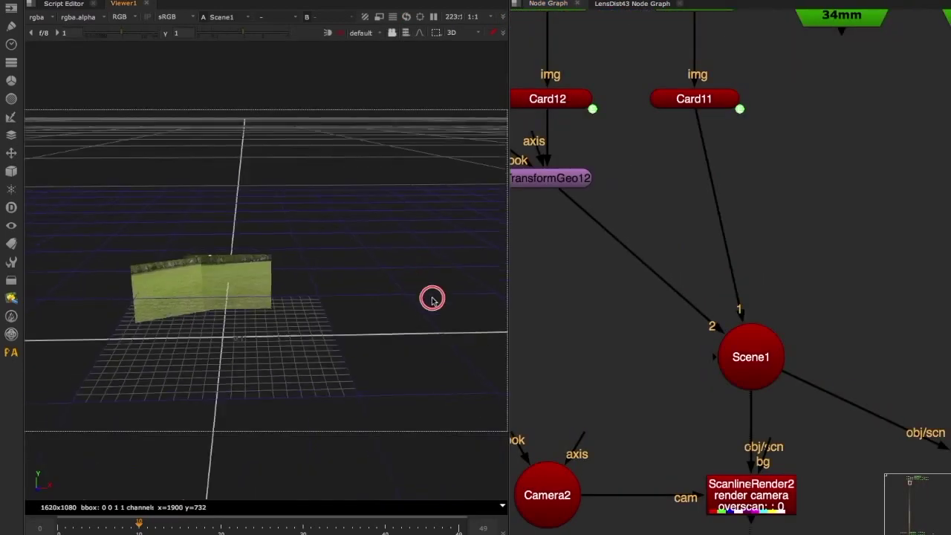
pyautogui.doubleClick(566, 184)
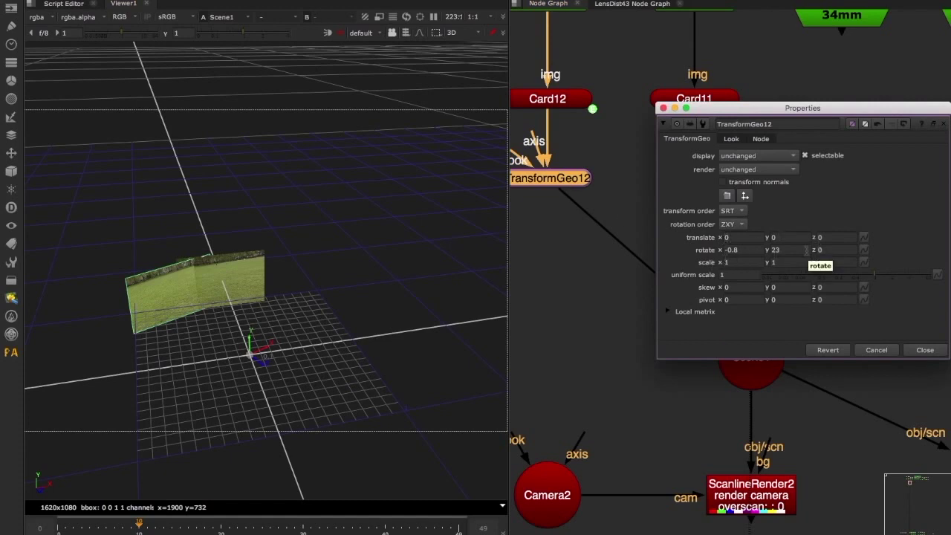
pyautogui.keyDown('ctrl'); pyautogui.moveTo(234, 364); pyautogui.dragTo(270, 403); pyautogui.keyUp('ctrl')
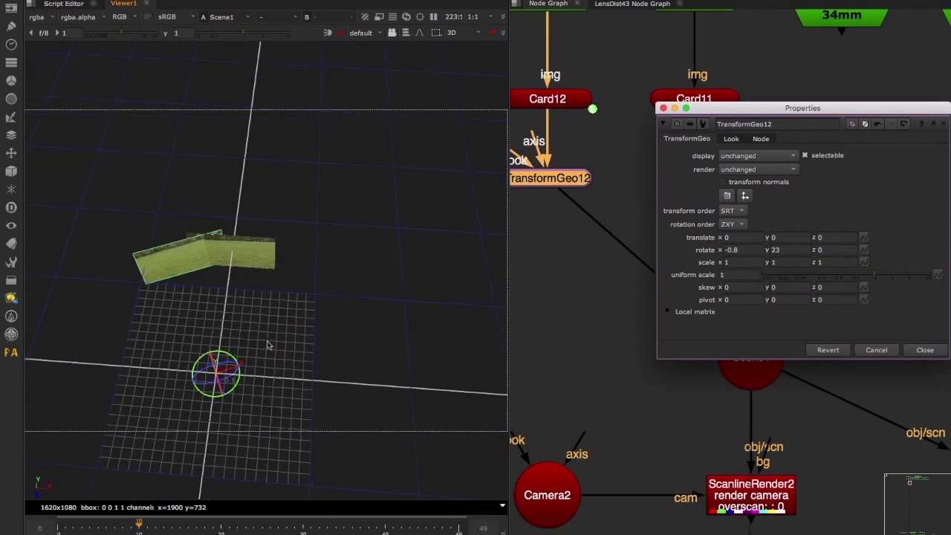
pyautogui.moveTo(269, 361)
pyautogui.keyDown('ctrl'); pyautogui.mouseDown()
pyautogui.moveTo(257, 374)
pyautogui.moveTo(224, 351)
pyautogui.moveTo(256, 364)
pyautogui.mouseUp(); pyautogui.keyUp('ctrl')
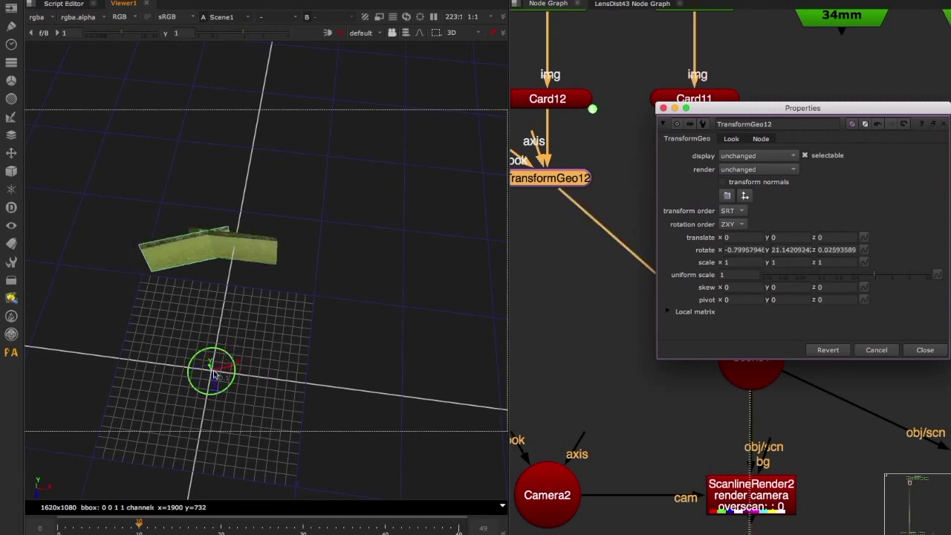
pyautogui.moveTo(227, 357)
pyautogui.keyDown('ctrl'); pyautogui.mouseDown()
pyautogui.moveTo(210, 336)
pyautogui.moveTo(238, 365)
pyautogui.moveTo(227, 348)
pyautogui.mouseUp(); pyautogui.keyUp('ctrl')
pyautogui.moveTo(232, 355); pyautogui.dragTo(229, 358)
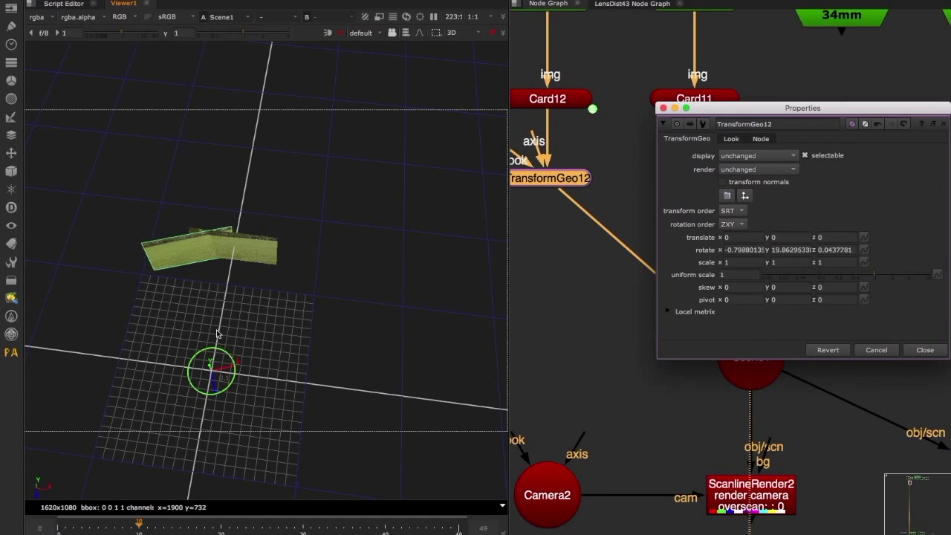
pyautogui.moveTo(194, 274); pyautogui.dragTo(238, 256)
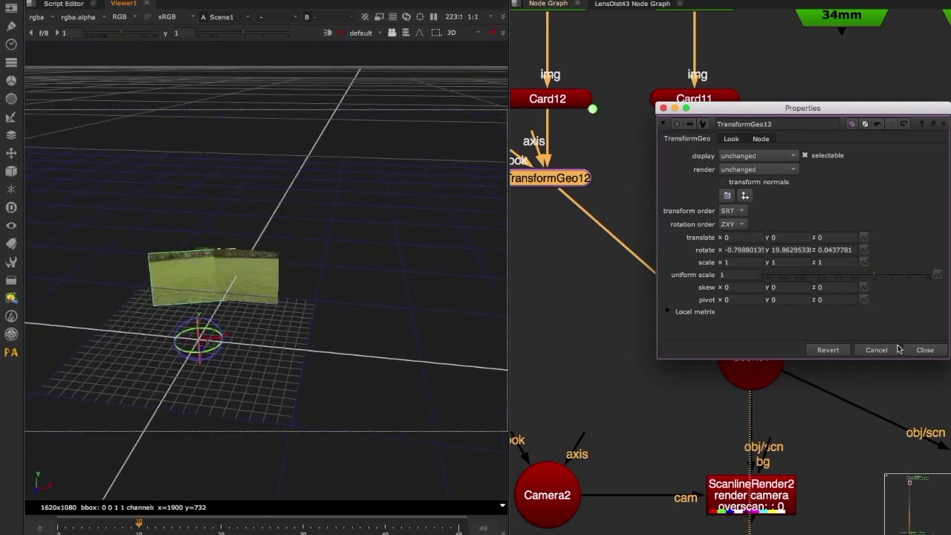
pyautogui.click(921, 351)
# Step: View the spherical ScanlineRender's output in 2D and inspect where the two photos meet
pyautogui.scroll(-5, 917, 348)
pyautogui.moveTo(910, 364); pyautogui.dragTo(743, 232, button='middle')
pyautogui.click(801, 273)
pyautogui.press('1')
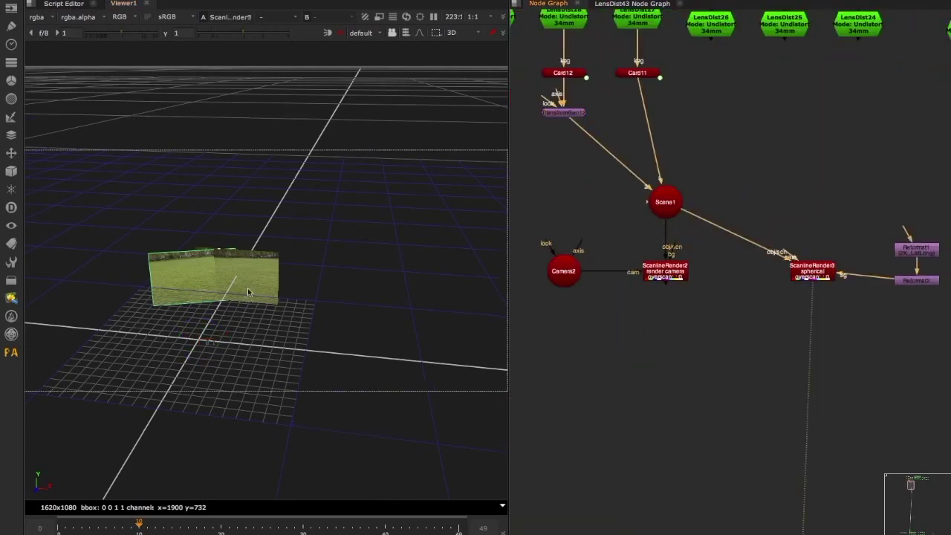
pyautogui.press('Tab')
pyautogui.scroll(8, 252, 259)
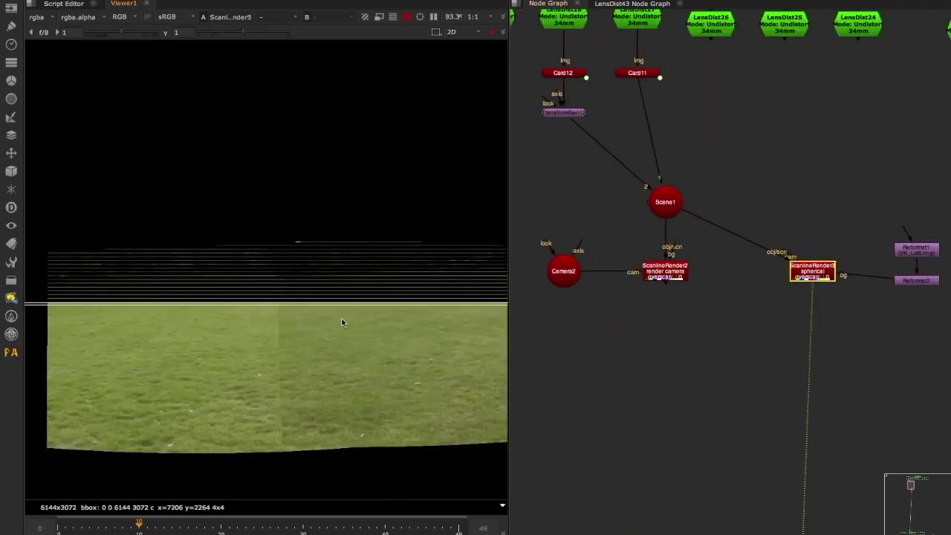
pyautogui.scroll(4, 342, 322)
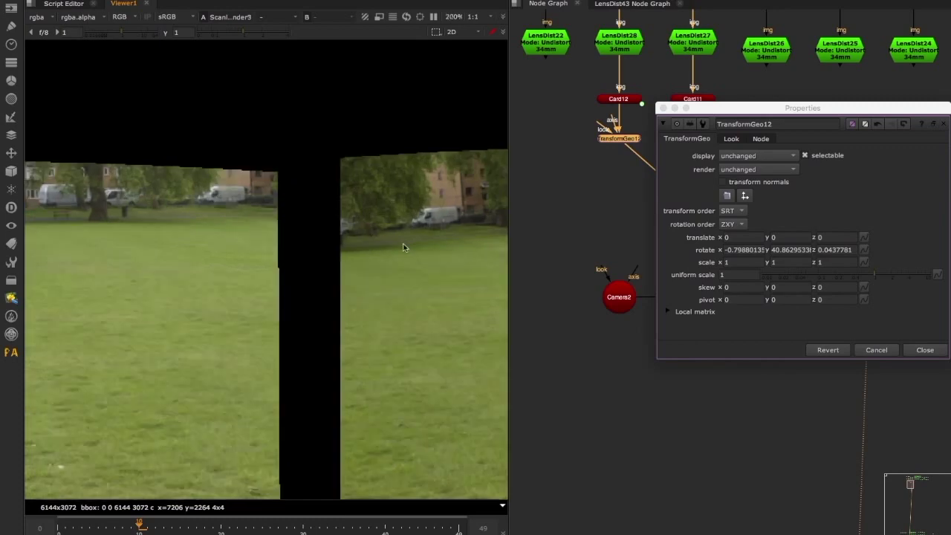
# Step: Sample a region around the path below the tree beside the gap, and compare it with the same spot in the neighbouring photo
pyautogui.scroll(8, 356, 233)
pyautogui.keyDown('ctrl'); pyautogui.keyDown('shift'); pyautogui.moveTo(296, 212); pyautogui.dragTo(393, 283); pyautogui.keyUp('shift'); pyautogui.keyUp('ctrl')
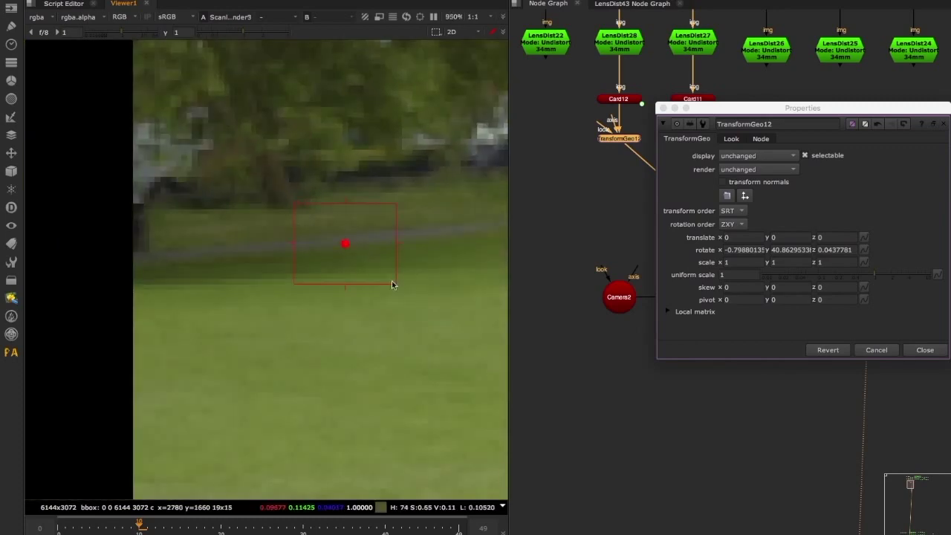
pyautogui.scroll(-4, 386, 290)
pyautogui.scroll(-2, 377, 297)
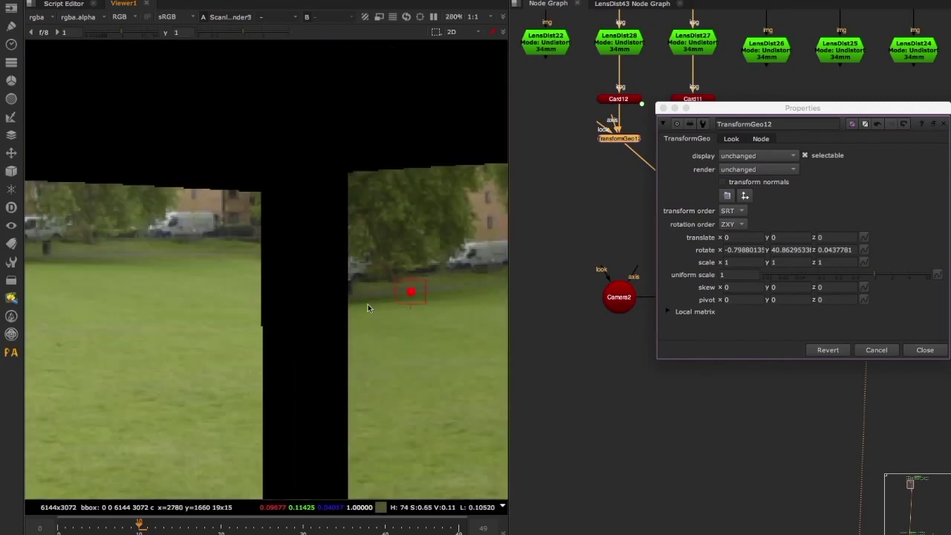
pyautogui.scroll(6, 400, 291)
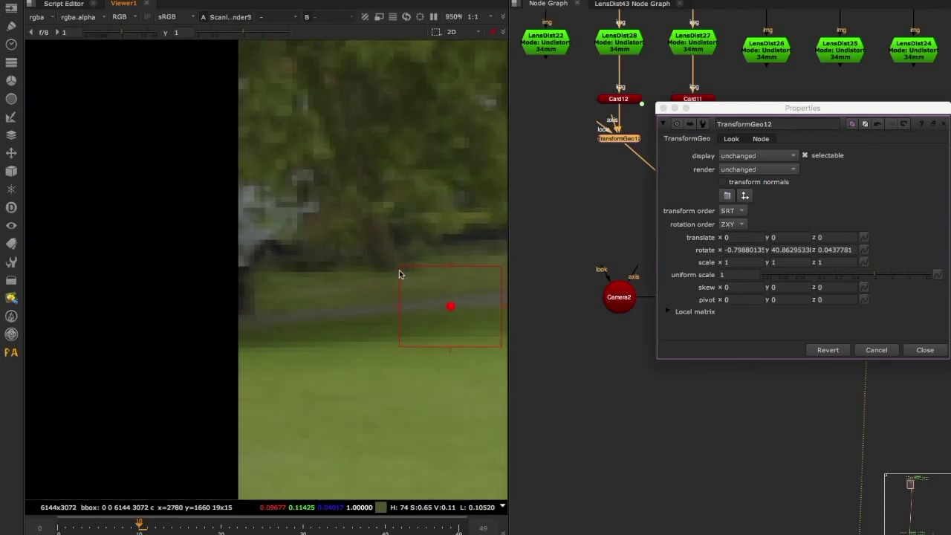
pyautogui.scroll(-6, 399, 274)
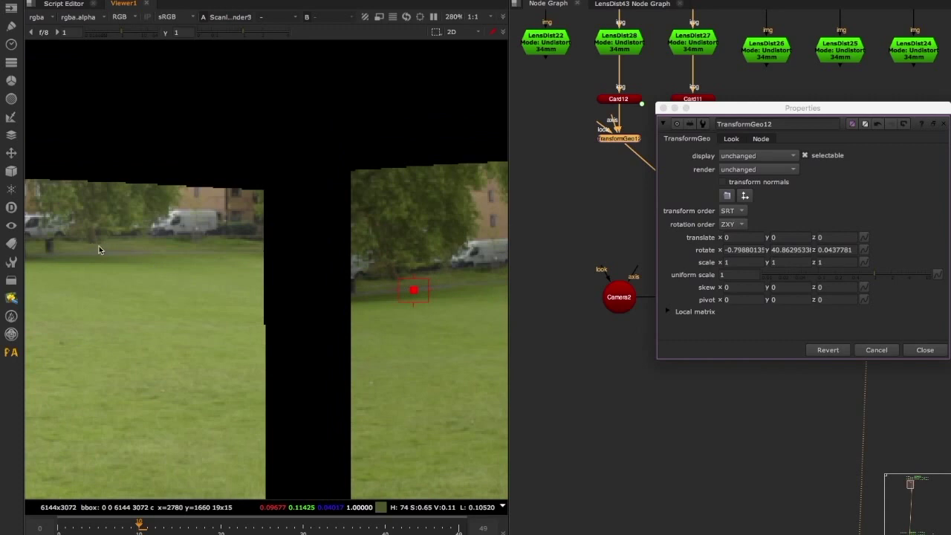
# Step: Reset TransformGeo12's X and Z rotation to 0 and set its Y rotation to about 29.86
pyautogui.click(738, 251)
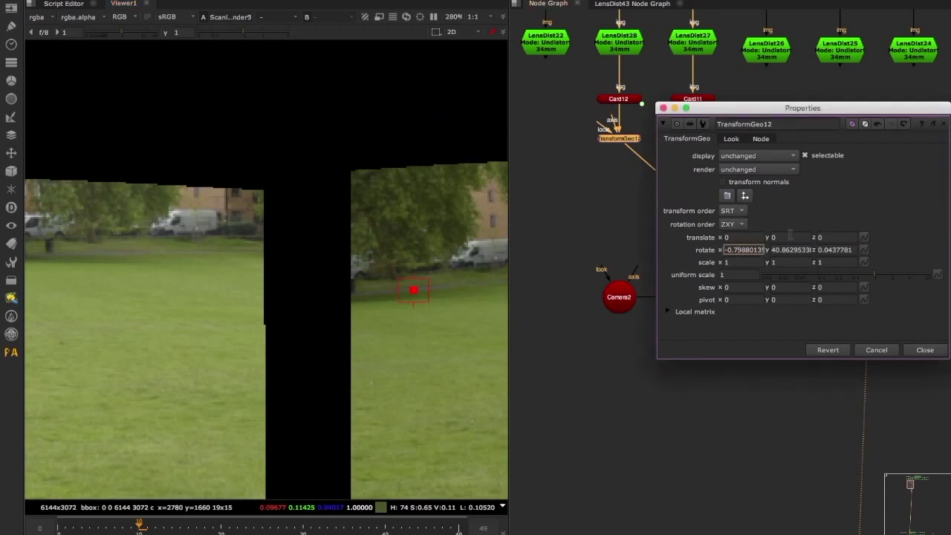
pyautogui.press('Down')
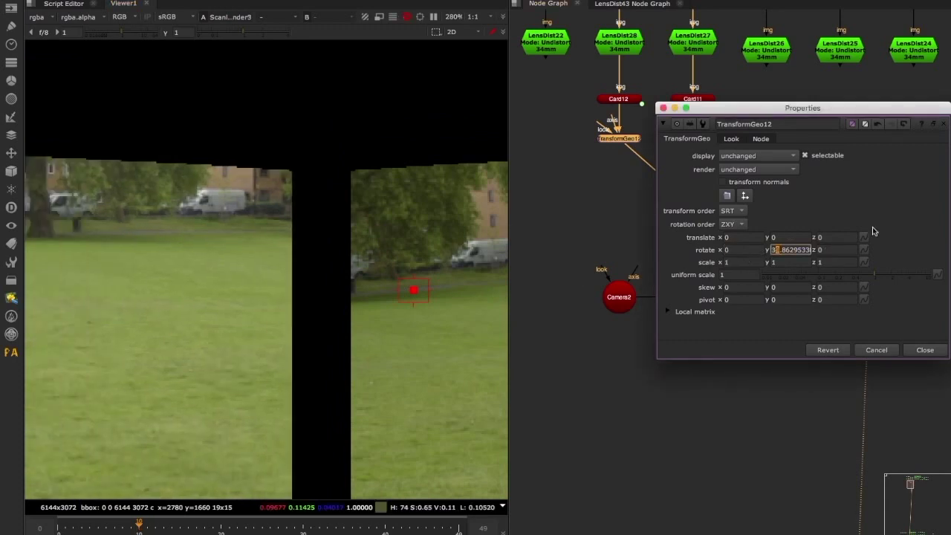
pyautogui.press('Down')
pyautogui.press('Down')
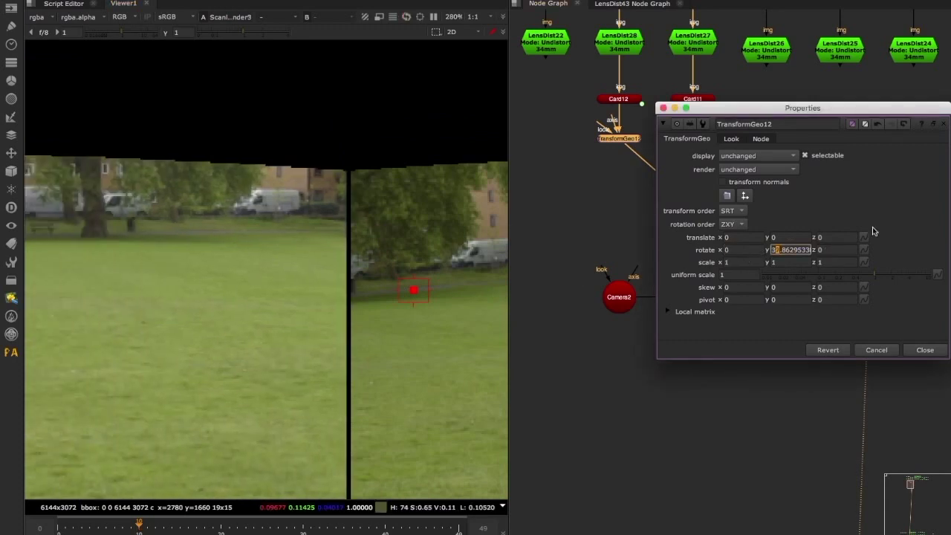
pyautogui.press('Up')
pyautogui.press('Up')
pyautogui.press('Up')
pyautogui.press('Up')
pyautogui.press('Up')
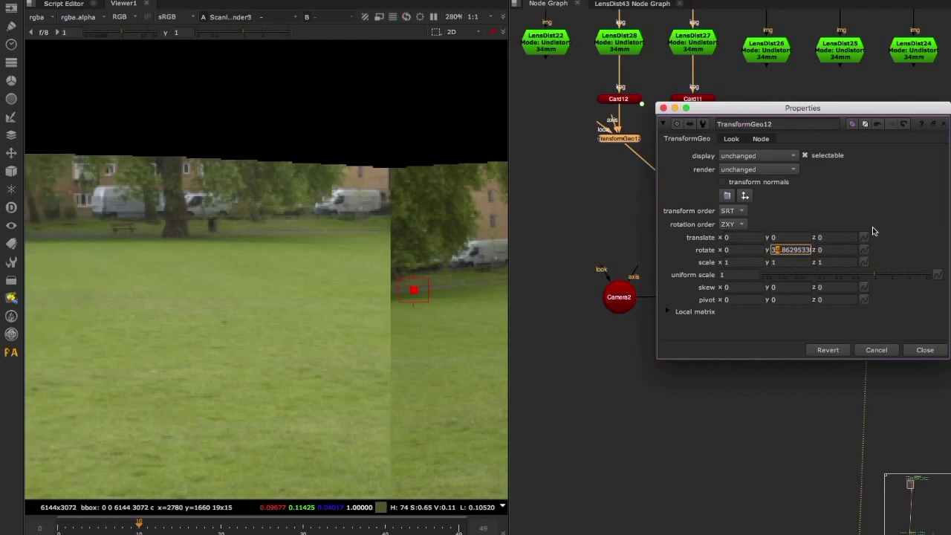
pyautogui.press('Up')
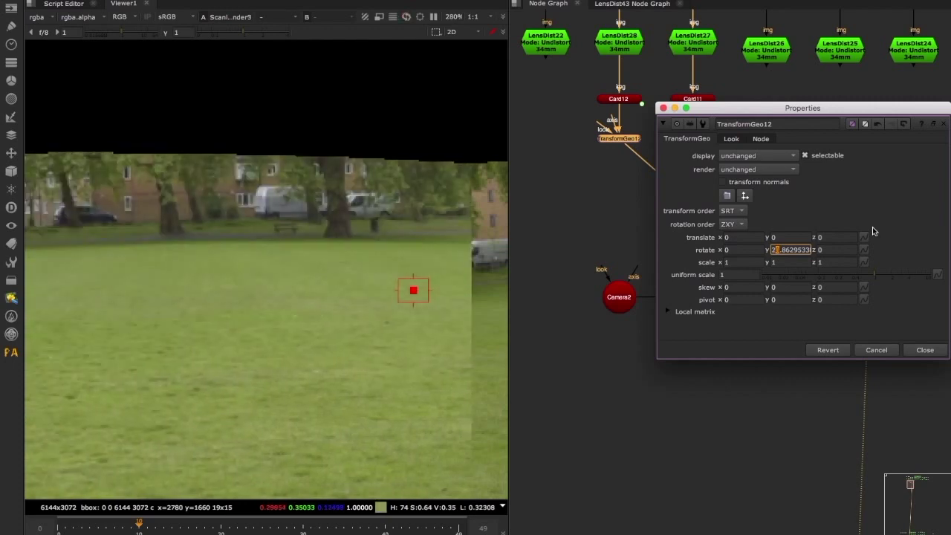
pyautogui.press('Up')
# Step: Fine-tune TransformGeo12's rotation to -2.1 on X and about 29.66 on Y so its photo lines up with the neighbouring one
pyautogui.hotkey('shift', 'Tab')
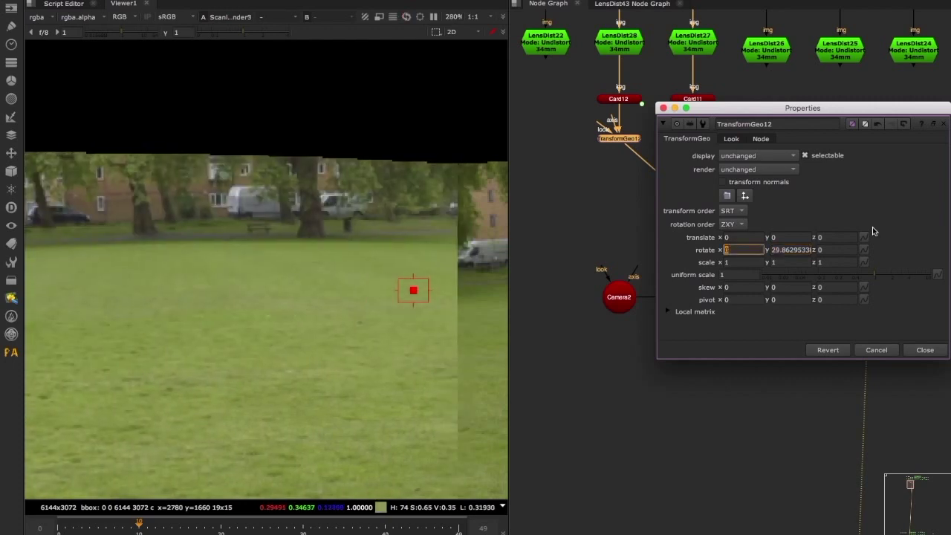
pyautogui.press('Up')
pyautogui.press('Down')
pyautogui.press('Down')
pyautogui.press('Down')
pyautogui.press('Down')
pyautogui.press('Up')
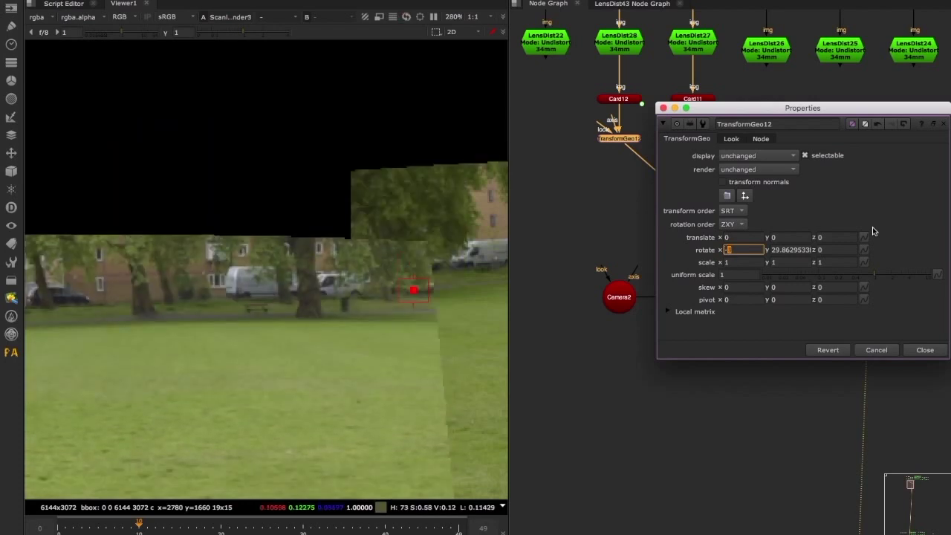
pyautogui.press('Up')
pyautogui.press('Tab')
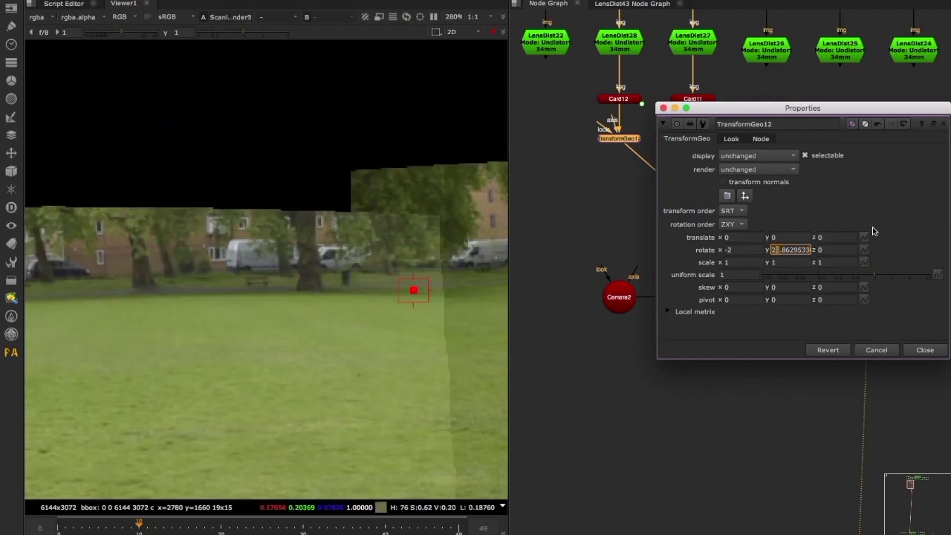
pyautogui.hotkey('shift', 'Tab')
pyautogui.press('Down')
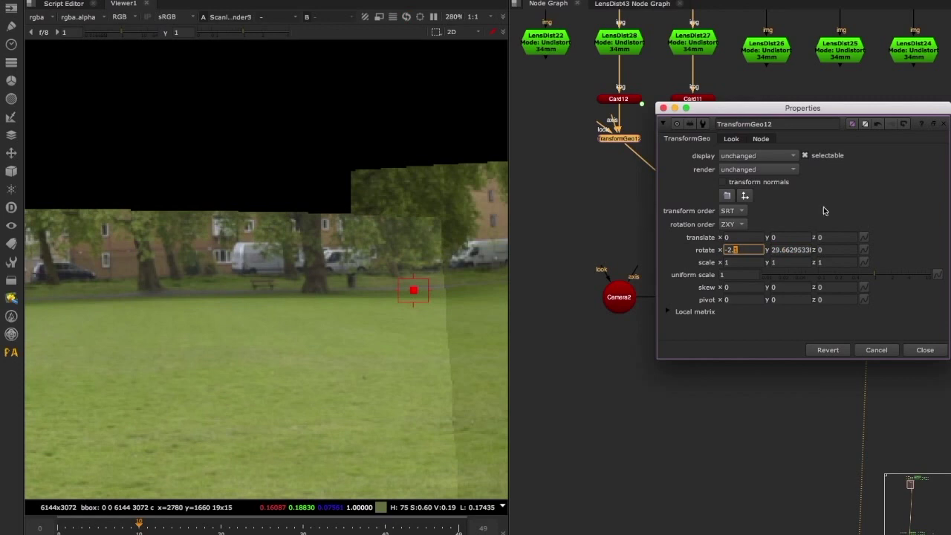
# Step: Inspect the seam between the two photos from the tree line down the grass, and close TransformGeo12's properties
pyautogui.scroll(-3, 224, 268)
pyautogui.moveTo(266, 280); pyautogui.dragTo(225, 254, button='middle')
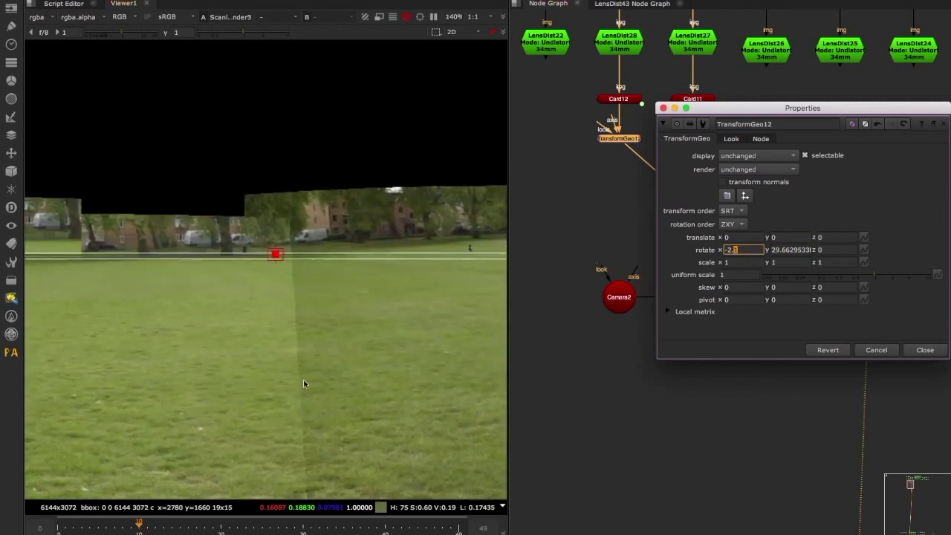
pyautogui.moveTo(294, 289); pyautogui.dragTo(304, 240, button='middle')
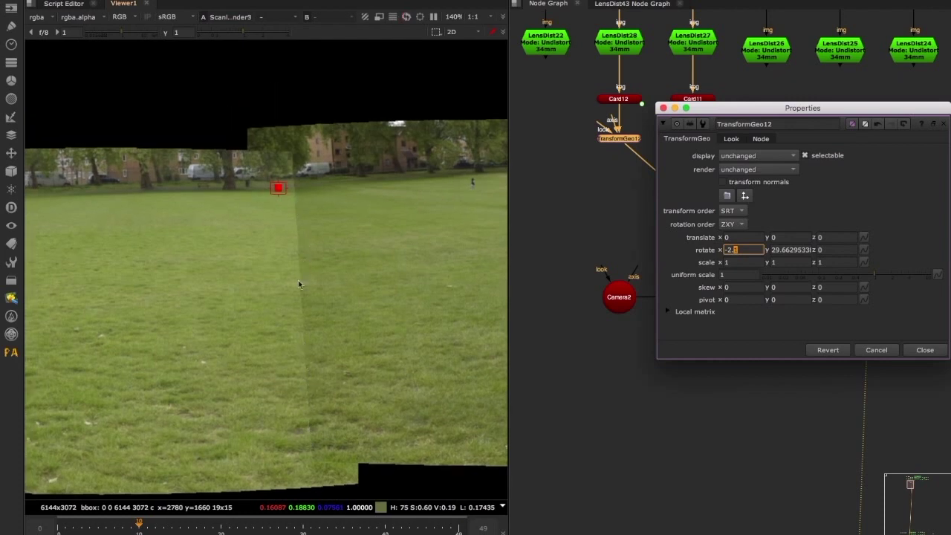
pyautogui.click(925, 350)
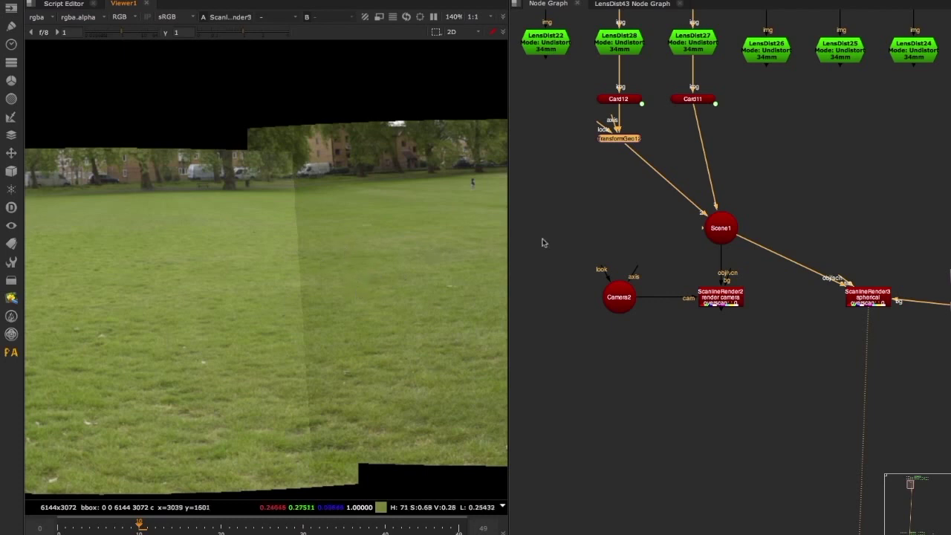
pyautogui.scroll(-2, 630, 239)
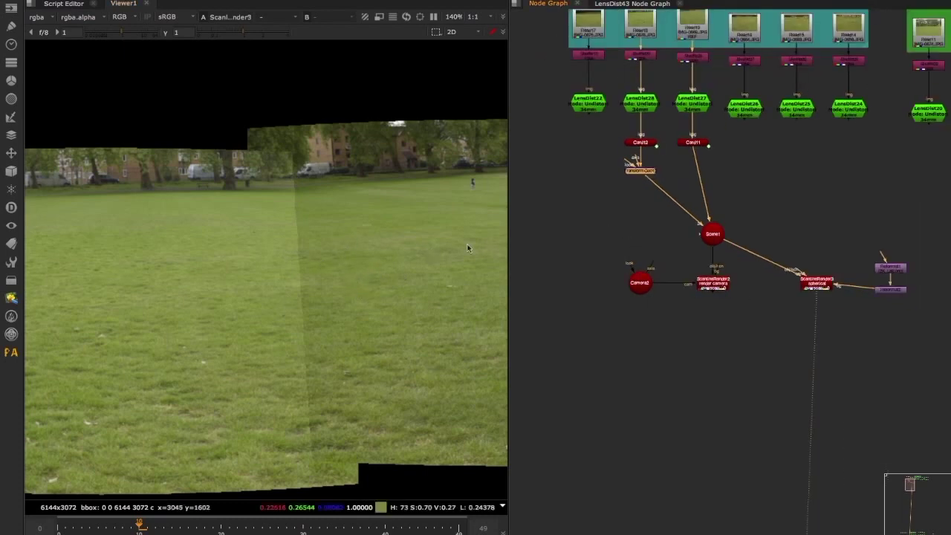
pyautogui.moveTo(385, 266); pyautogui.dragTo(408, 248, button='middle')
pyautogui.scroll(2, 340, 204)
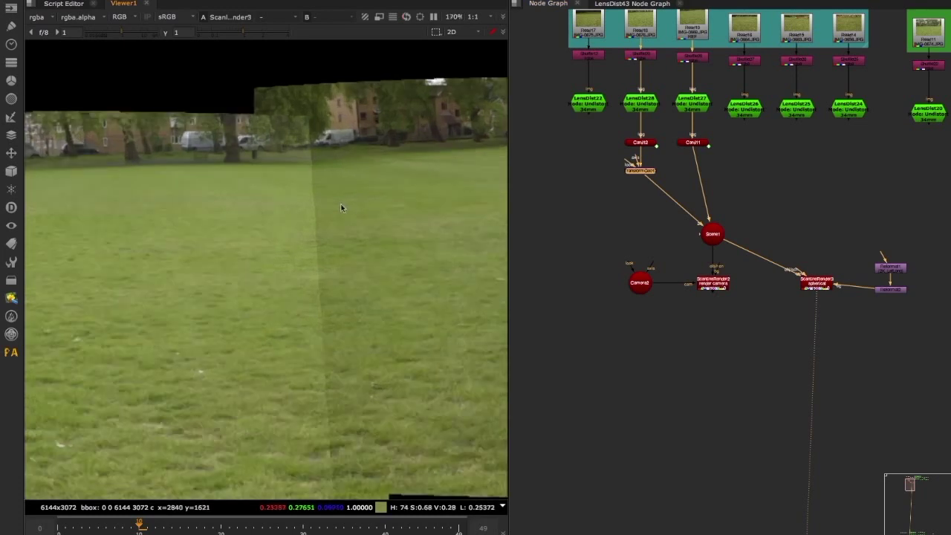
pyautogui.scroll(-2, 345, 205)
pyautogui.moveTo(329, 224); pyautogui.dragTo(349, 226, button='middle')
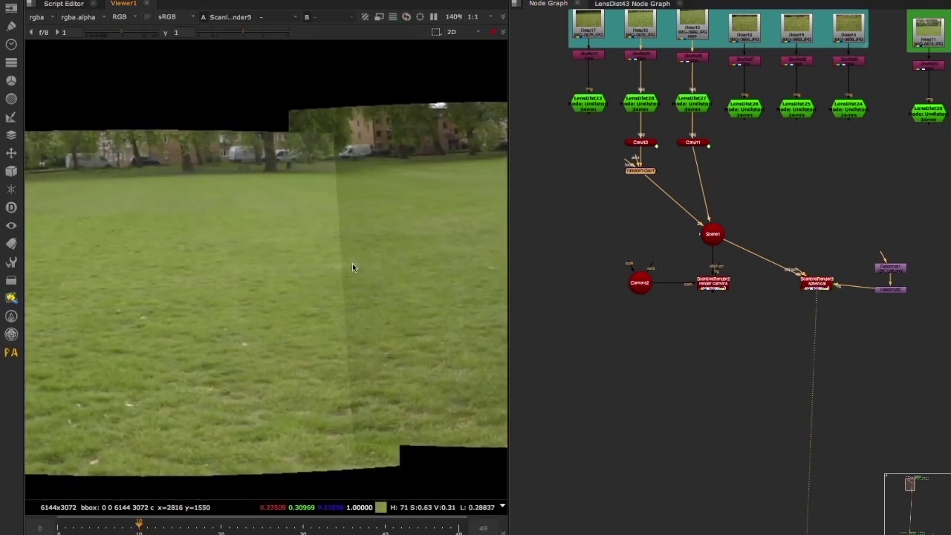
# Step: Examine Scene4's full set of cards from a higher angle in 3D, and view ScanlineRender8's spherical output in 2D
pyautogui.scroll(-3, 327, 242)
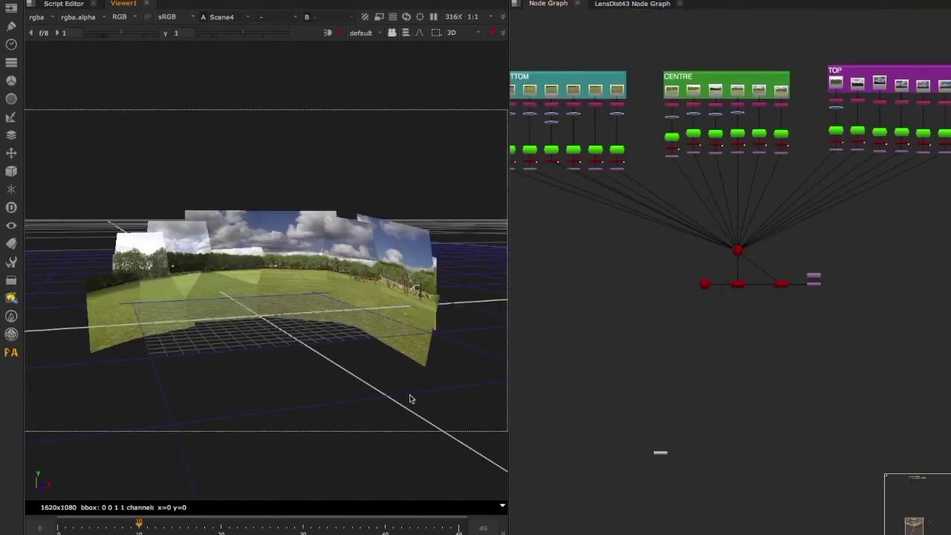
pyautogui.keyDown('ctrl'); pyautogui.moveTo(290, 394); pyautogui.dragTo(318, 327); pyautogui.keyUp('ctrl')
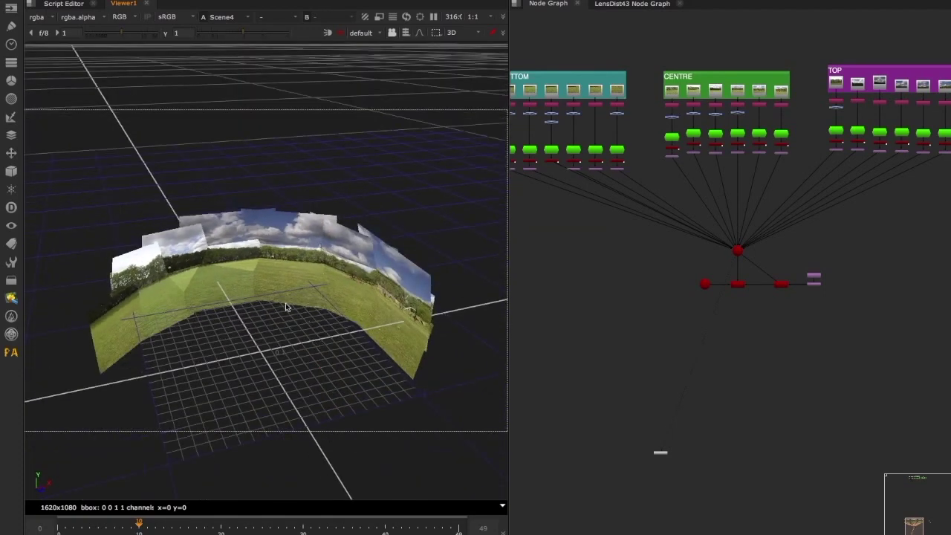
pyautogui.scroll(3, 768, 299)
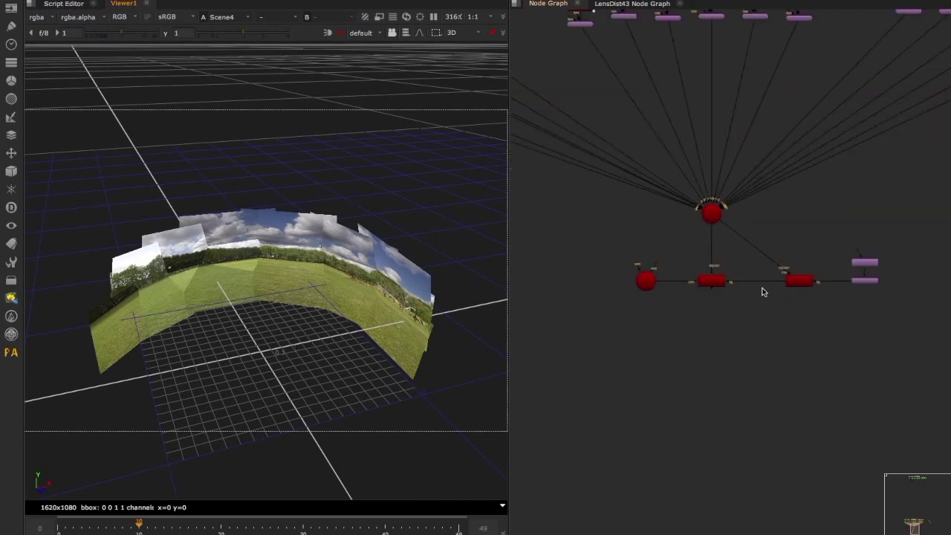
pyautogui.moveTo(807, 309); pyautogui.dragTo(762, 293, button='middle')
pyautogui.scroll(3, 760, 288)
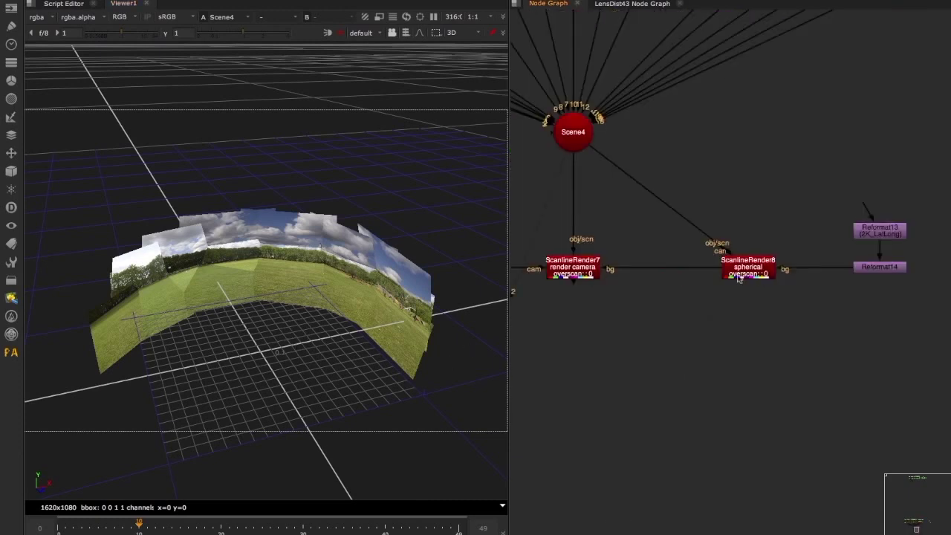
pyautogui.scroll(1, 708, 268)
pyautogui.moveTo(708, 268)
pyautogui.mouseDown()
pyautogui.moveTo(676, 255)
pyautogui.moveTo(689, 272)
pyautogui.mouseUp()
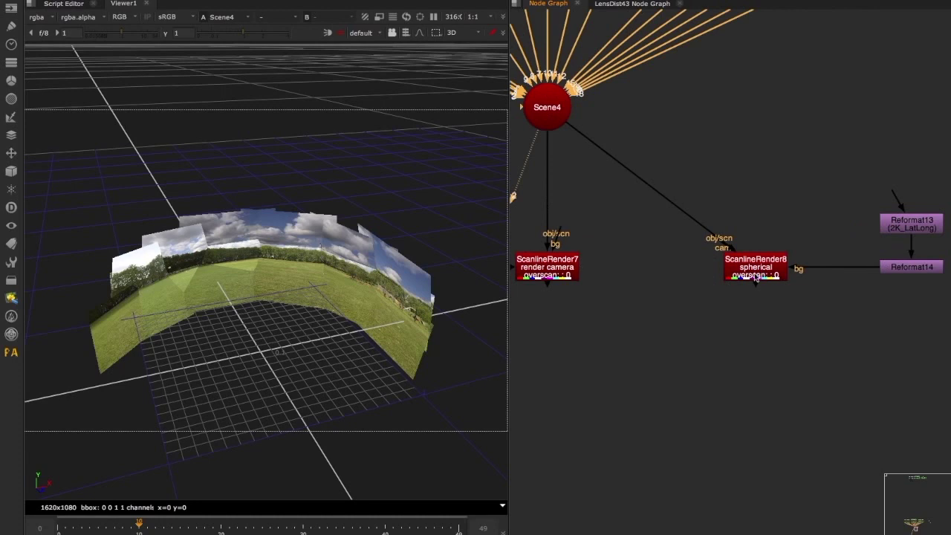
pyautogui.click(754, 273)
pyautogui.press('1')
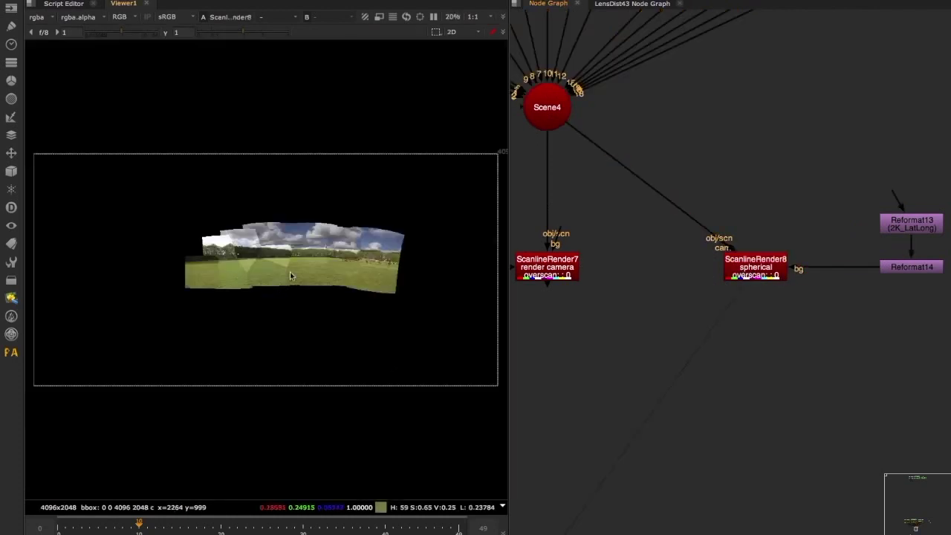
pyautogui.scroll(1, 318, 287)
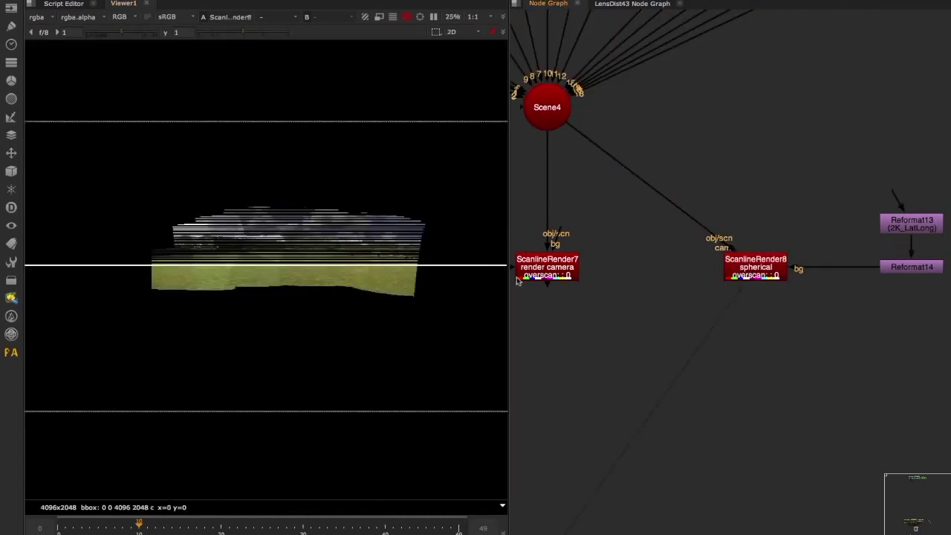
# Step: Show Scene4 in 3D again, check the render nodes below it, and orbit around to the side of the curved card arrangement
pyautogui.moveTo(602, 194); pyautogui.dragTo(720, 297, button='middle')
pyautogui.click(681, 211)
pyautogui.press('1')
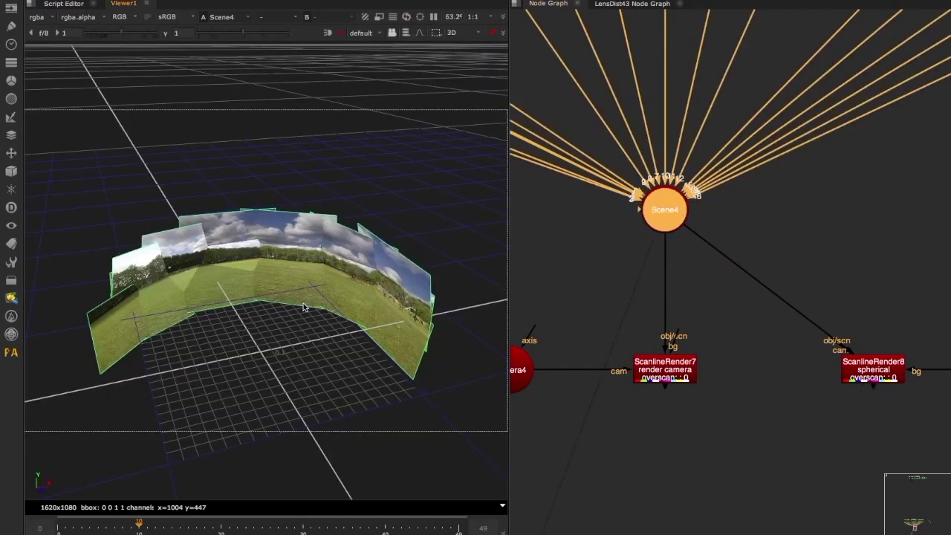
pyautogui.keyDown('ctrl'); pyautogui.moveTo(242, 341); pyautogui.dragTo(261, 325); pyautogui.keyUp('ctrl')
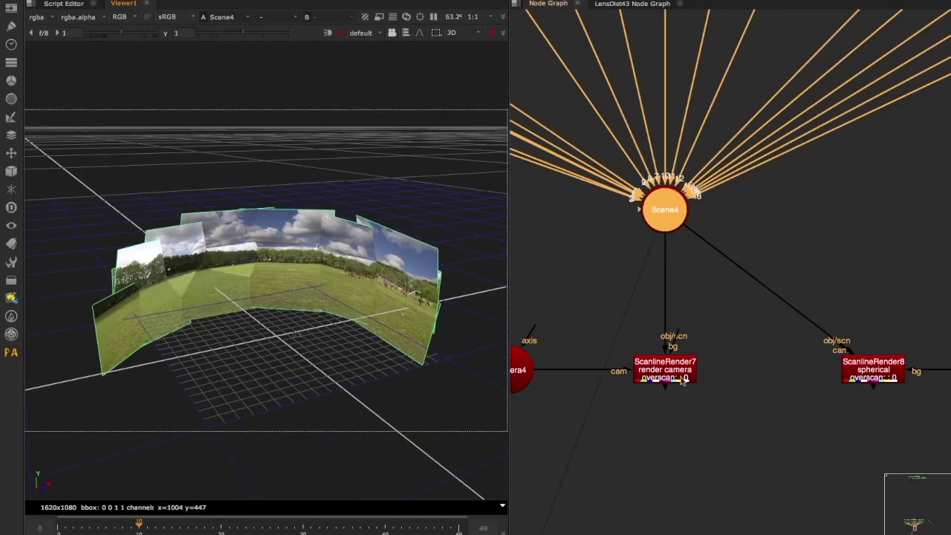
pyautogui.click(681, 381)
pyautogui.press('1')
pyautogui.press('Tab')
pyautogui.press('Tab')
pyautogui.keyDown('ctrl'); pyautogui.moveTo(349, 400); pyautogui.dragTo(204, 329); pyautogui.keyUp('ctrl')
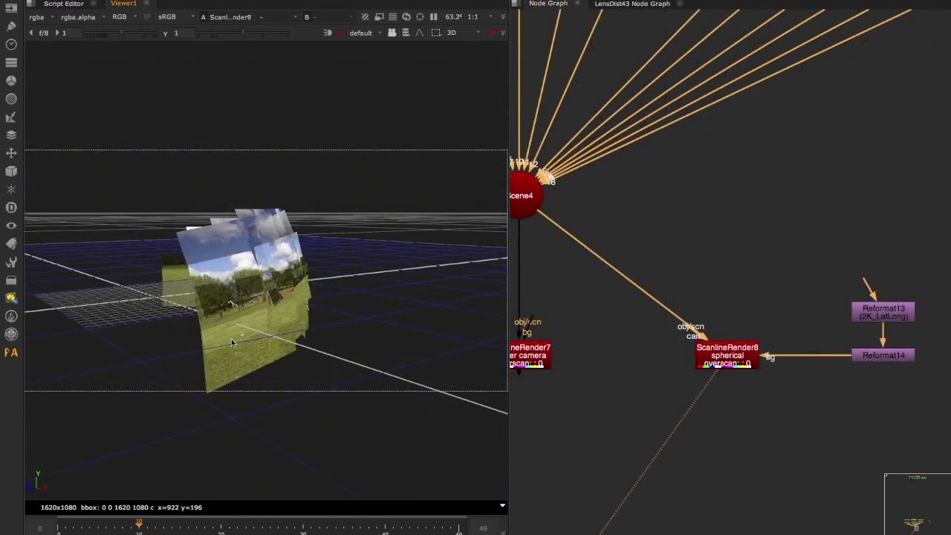
pyautogui.keyDown('ctrl'); pyautogui.moveTo(231, 338); pyautogui.dragTo(271, 161); pyautogui.keyUp('ctrl')
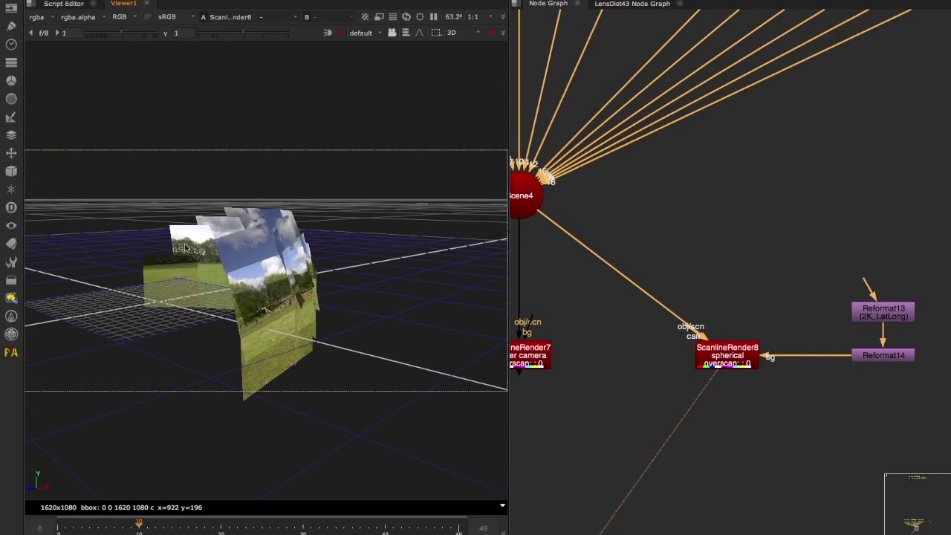
# Step: View ScanlineRender8's spherical output in 2D and inspect how the photos meet near the trees at the panorama's left end
pyautogui.click(716, 360)
pyautogui.click(654, 393)
pyautogui.press('Tab')
pyautogui.scroll(-4, 347, 402)
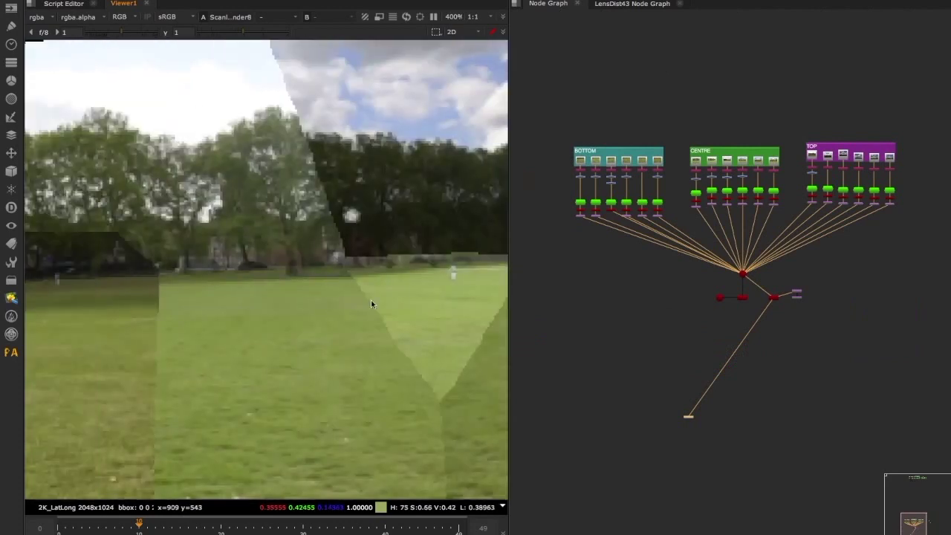
pyautogui.moveTo(286, 316); pyautogui.dragTo(352, 311, button='middle')
pyautogui.moveTo(246, 304); pyautogui.dragTo(303, 301, button='middle')
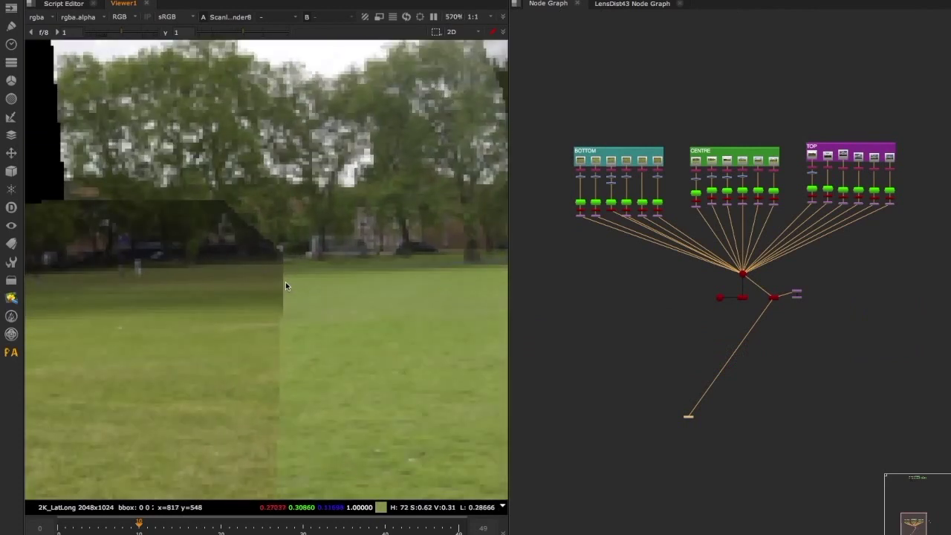
pyautogui.scroll(-2, 282, 281)
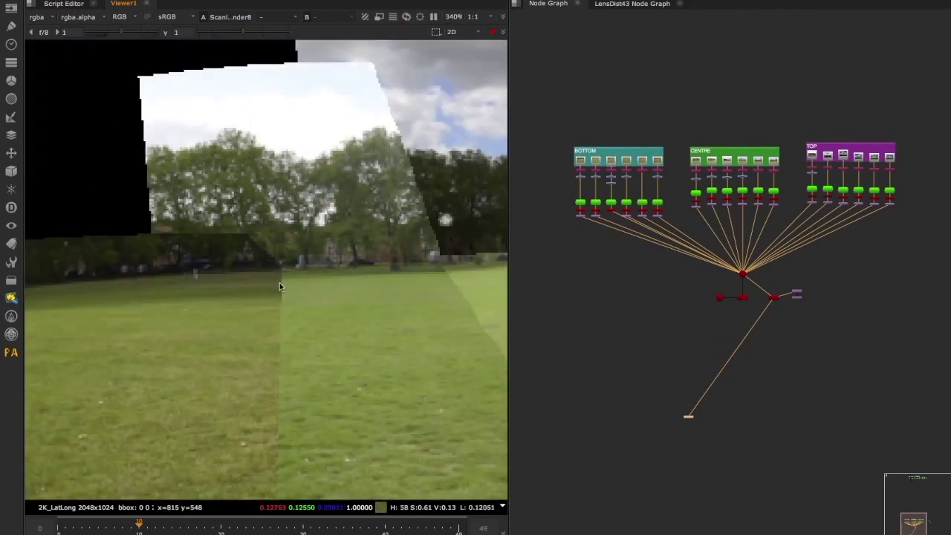
# Step: Switch ScanlineRender8's spherical render to 4096x2048 through its background Reformat node and check the left end's detail
pyautogui.scroll(5, 773, 289)
pyautogui.moveTo(855, 301); pyautogui.dragTo(872, 317)
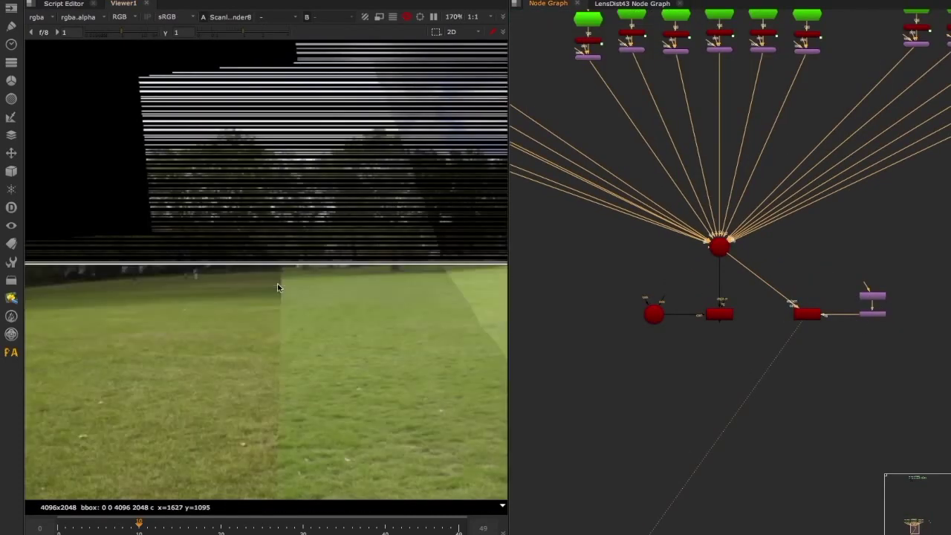
pyautogui.scroll(2, 279, 281)
pyautogui.moveTo(230, 299); pyautogui.dragTo(319, 307, button='middle')
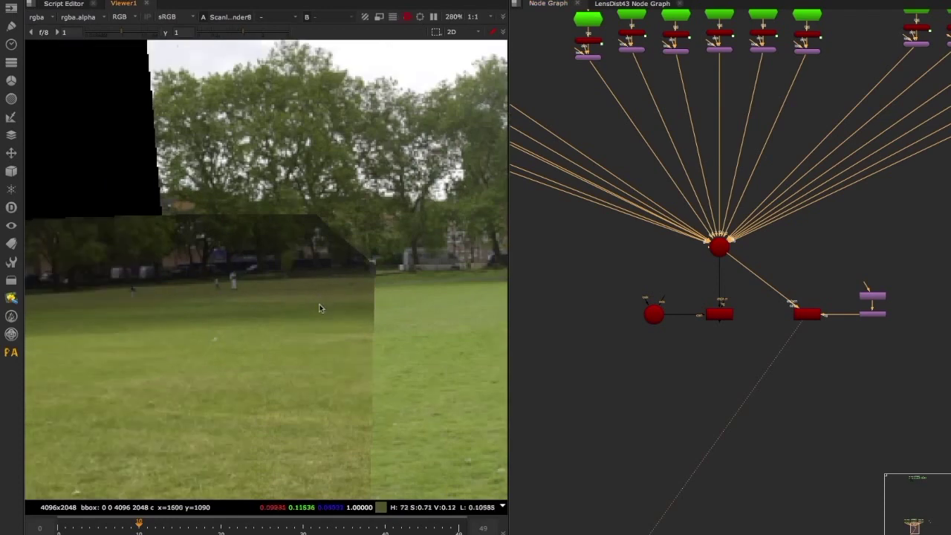
# Step: Follow the horizon and grass rightward across the high-resolution panorama, examining the seam between each pair of neighbouring photos
pyautogui.scroll(-2, 350, 287)
pyautogui.moveTo(396, 290); pyautogui.dragTo(332, 283, button='middle')
pyautogui.scroll(2, 361, 274)
pyautogui.moveTo(390, 272); pyautogui.dragTo(278, 288, button='middle')
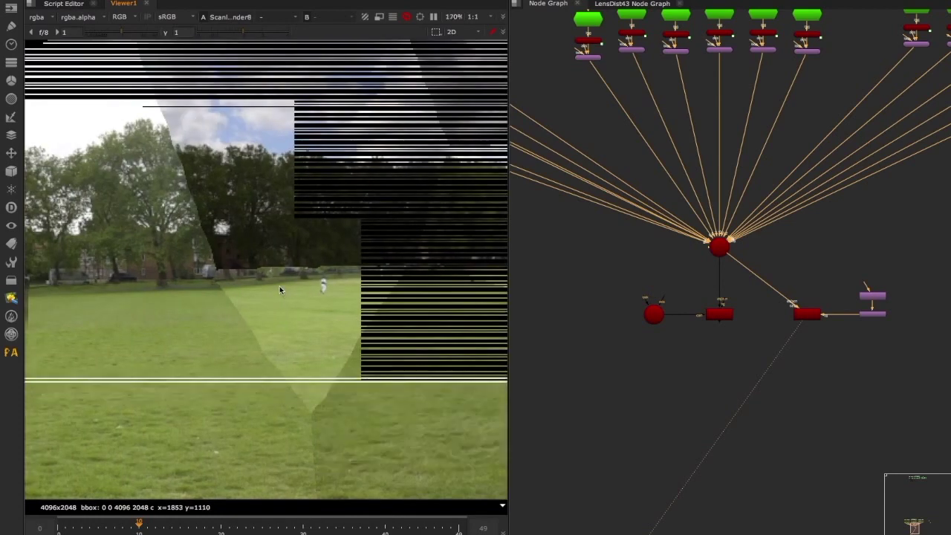
pyautogui.scroll(-2, 280, 286)
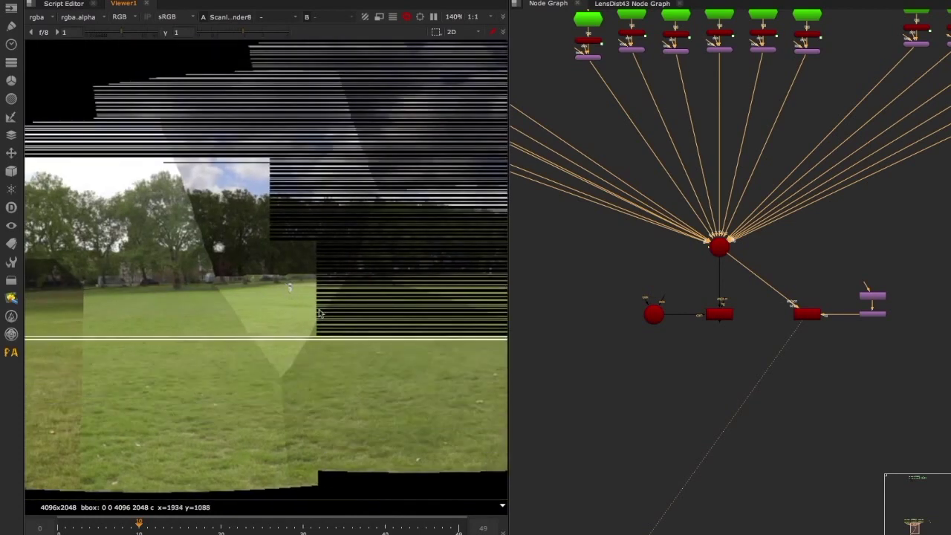
pyautogui.moveTo(403, 301); pyautogui.dragTo(324, 303, button='middle')
pyautogui.moveTo(375, 332); pyautogui.dragTo(348, 335, button='middle')
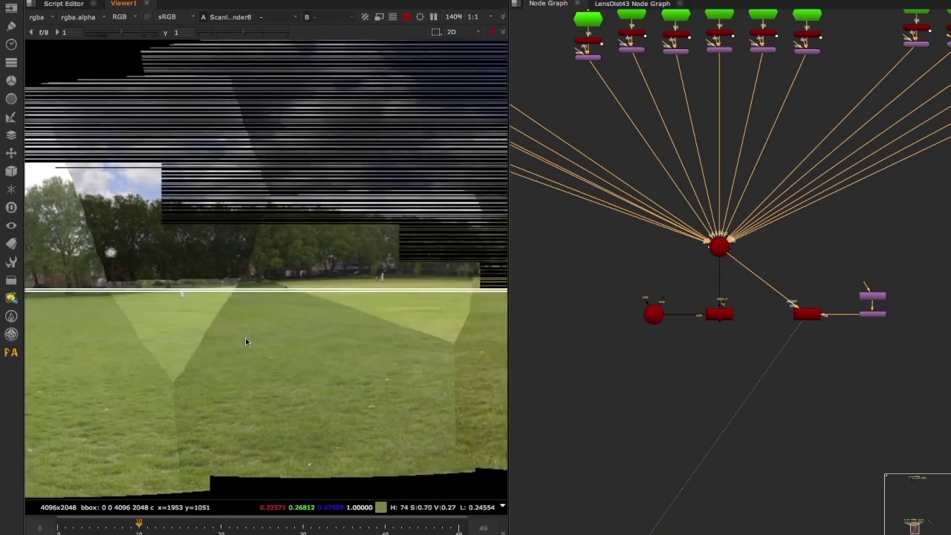
pyautogui.moveTo(450, 335); pyautogui.dragTo(271, 337, button='middle')
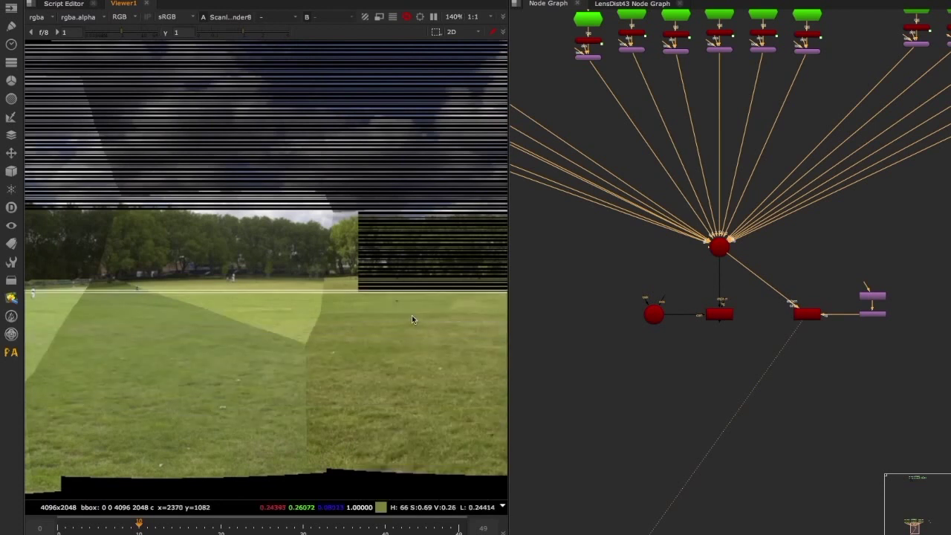
# Step: Look back leftward across the panorama's grass and tree line to examine the exposure differences between neighbouring photos
pyautogui.moveTo(403, 323); pyautogui.dragTo(355, 322, button='middle')
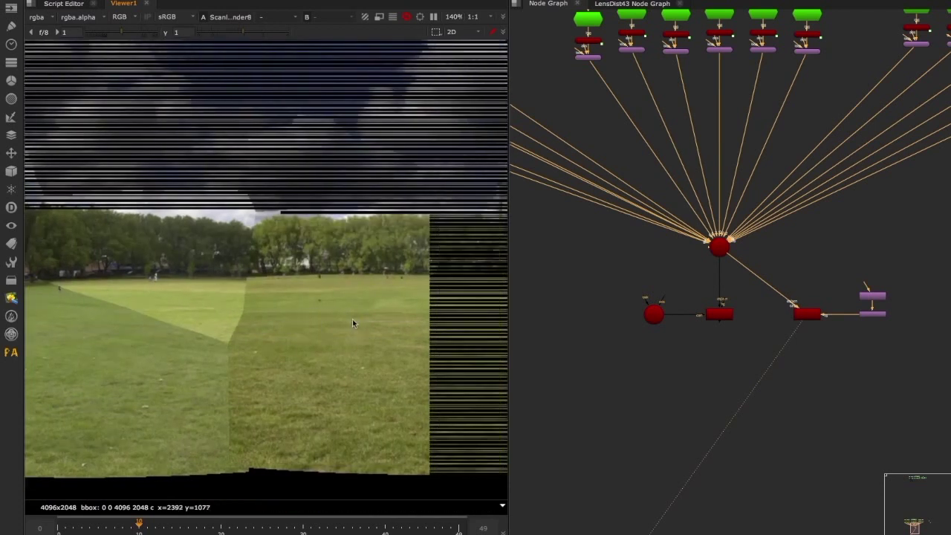
pyautogui.scroll(-5, 712, 299)
pyautogui.scroll(2, 668, 282)
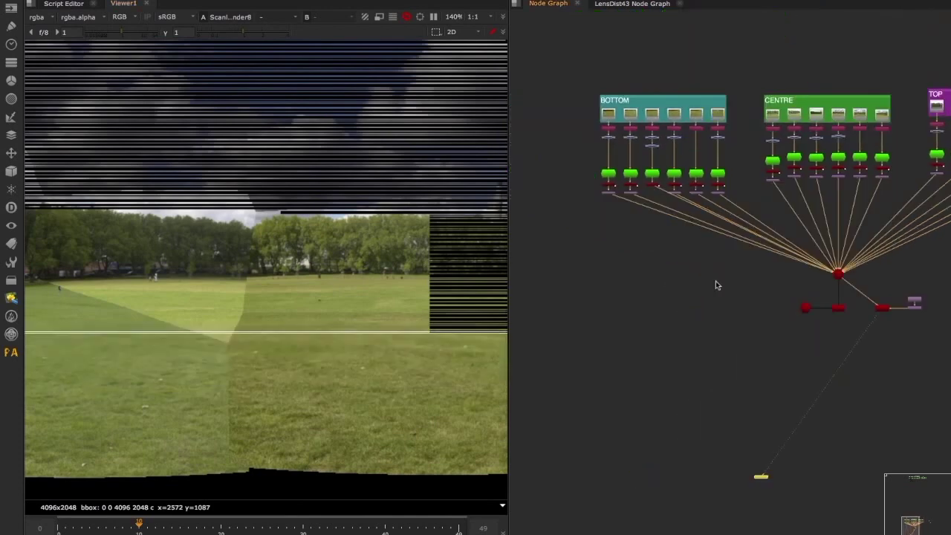
pyautogui.moveTo(358, 387); pyautogui.dragTo(461, 375, button='middle')
pyautogui.moveTo(242, 353); pyautogui.dragTo(267, 355, button='middle')
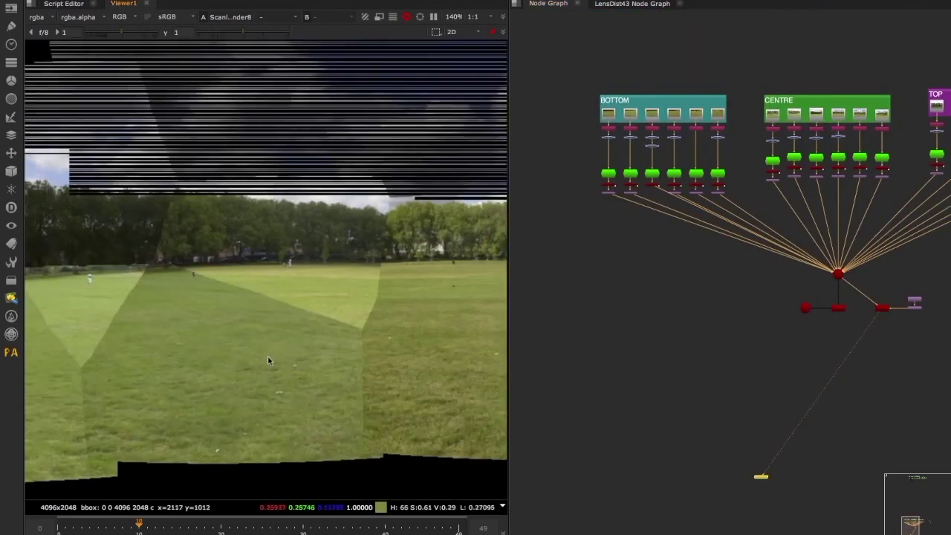
pyautogui.moveTo(201, 359); pyautogui.dragTo(266, 359, button='middle')
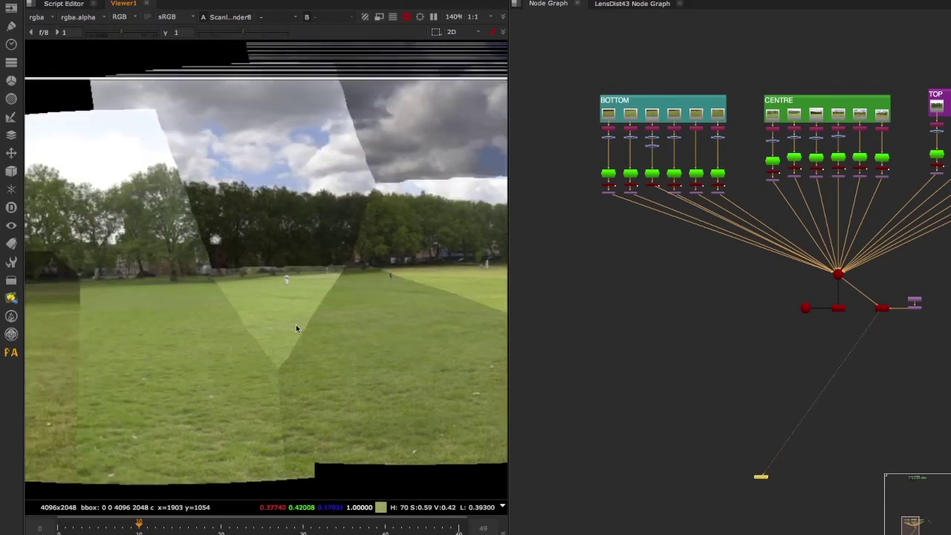
# Step: Enable the Grade nodes beneath the BOTTOM and CENTRE photos so the exposure corrections apply to the panorama
pyautogui.scroll(5, 631, 140)
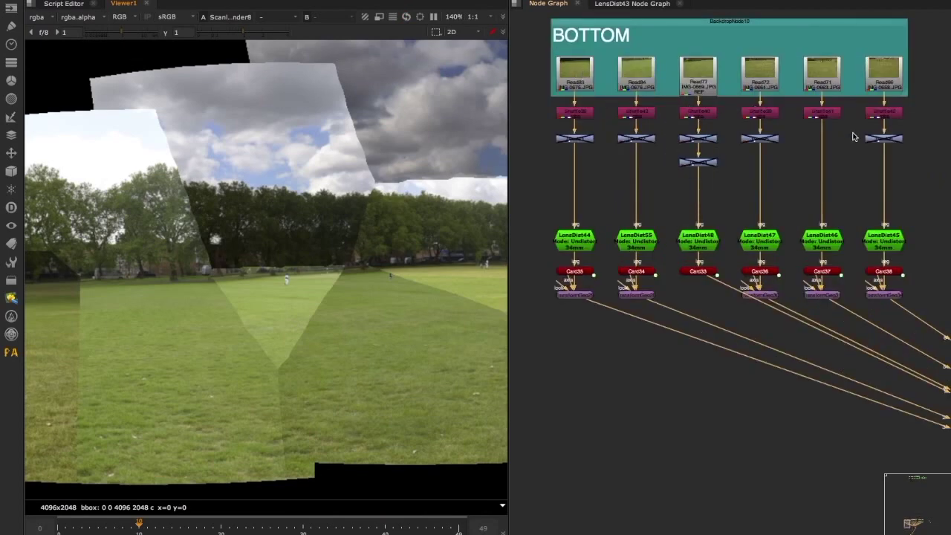
pyautogui.scroll(-4, 640, 152)
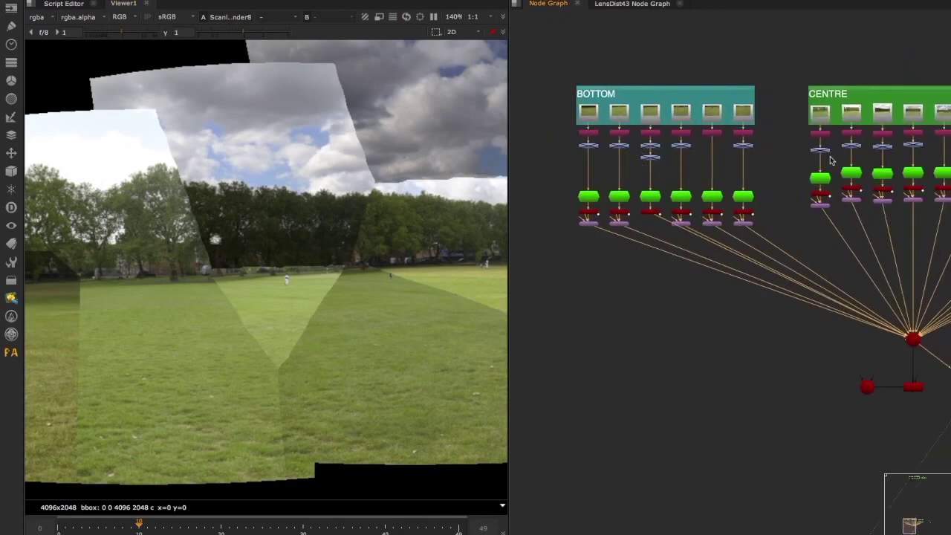
pyautogui.moveTo(562, 139); pyautogui.dragTo(935, 162)
pyautogui.press('d')
pyautogui.press('d')
pyautogui.click(916, 146)
pyautogui.click(852, 147)
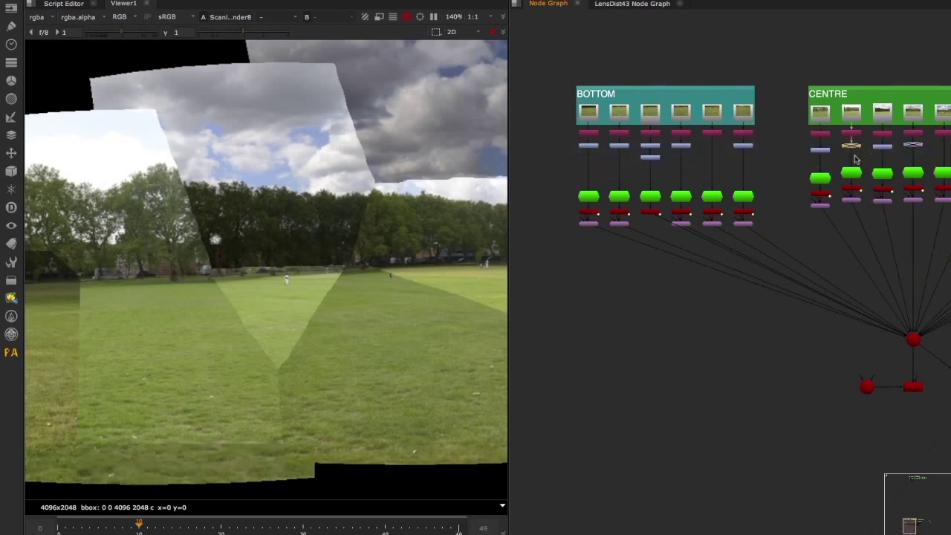
pyautogui.press('d')
# Step: Inspect the graded panorama's seams along the grass and sky, and view the full 4096x2048 frame
pyautogui.moveTo(889, 163); pyautogui.dragTo(641, 165, button='middle')
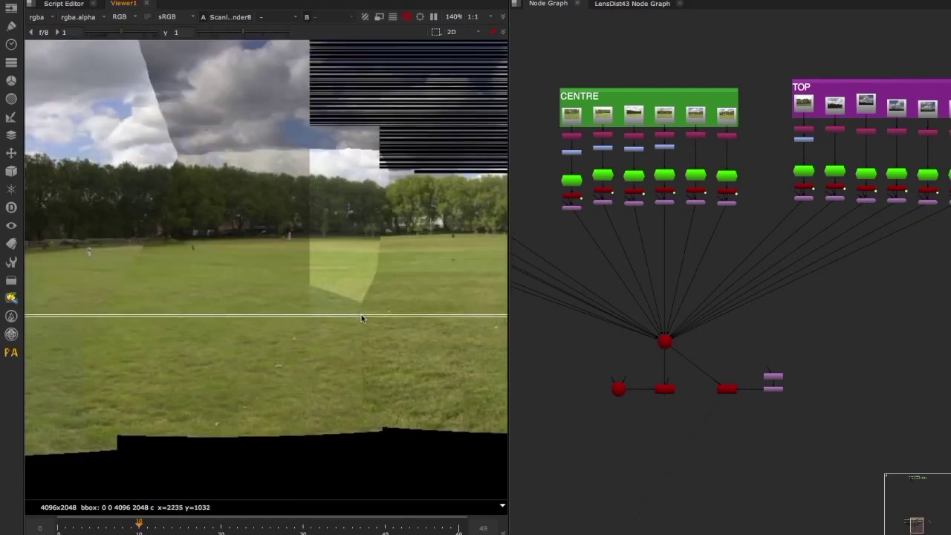
pyautogui.press('f')
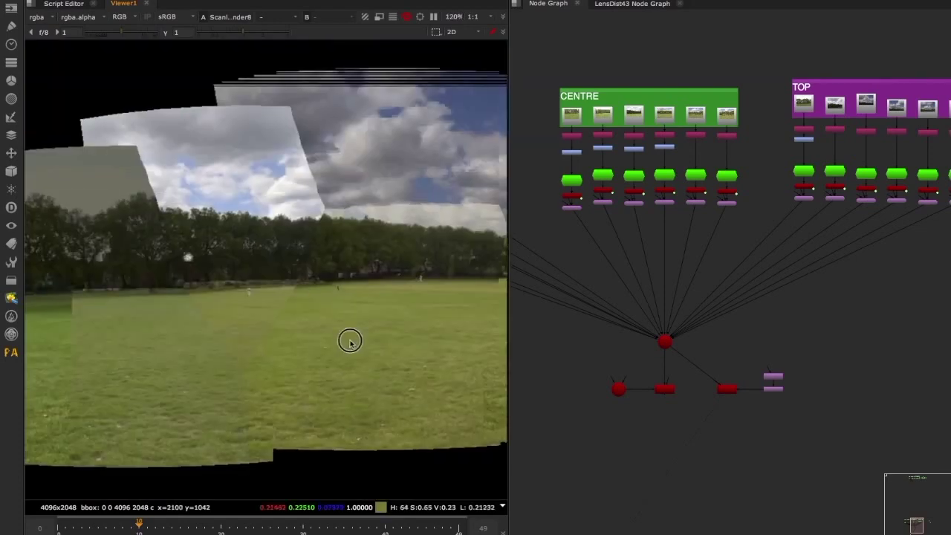
pyautogui.moveTo(350, 339); pyautogui.dragTo(199, 340, button='middle')
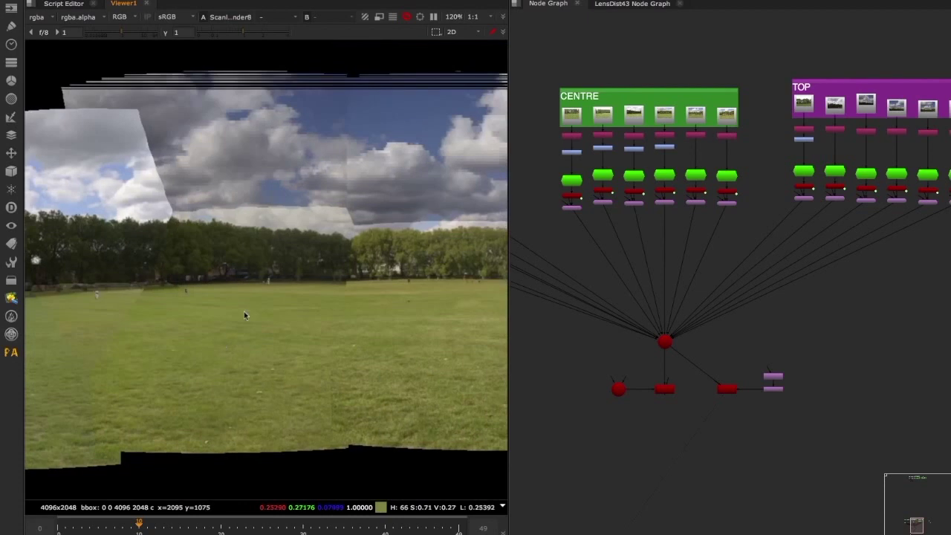
pyautogui.moveTo(404, 332); pyautogui.dragTo(352, 269, button='middle')
pyautogui.scroll(-2, 377, 320)
pyautogui.moveTo(725, 452); pyautogui.dragTo(724, 350, button='middle')
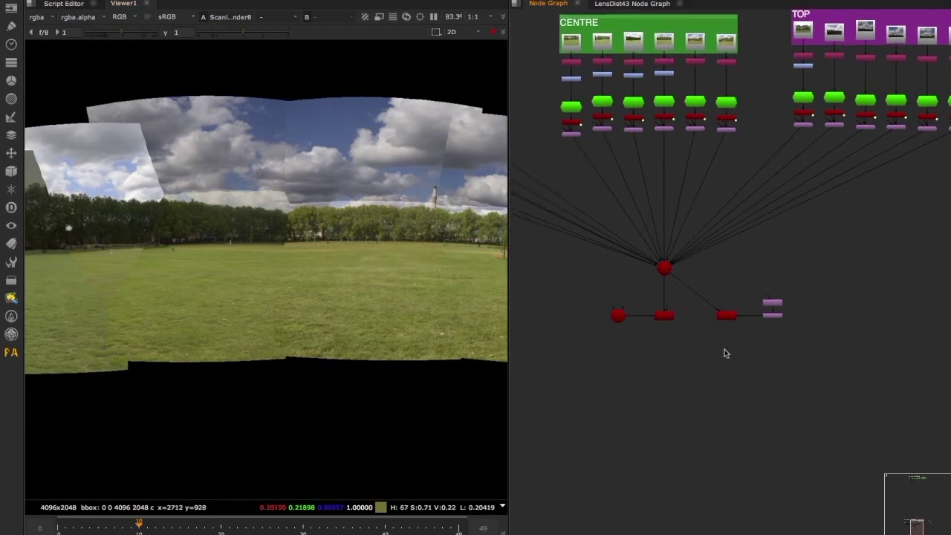
pyautogui.scroll(4, 724, 350)
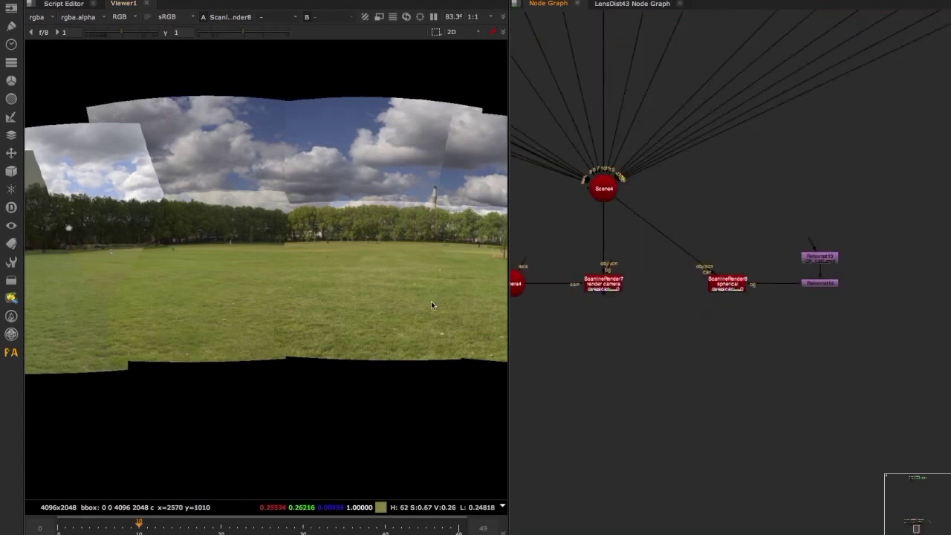
pyautogui.scroll(-5, 431, 301)
pyautogui.moveTo(431, 302); pyautogui.dragTo(354, 273, button='middle')
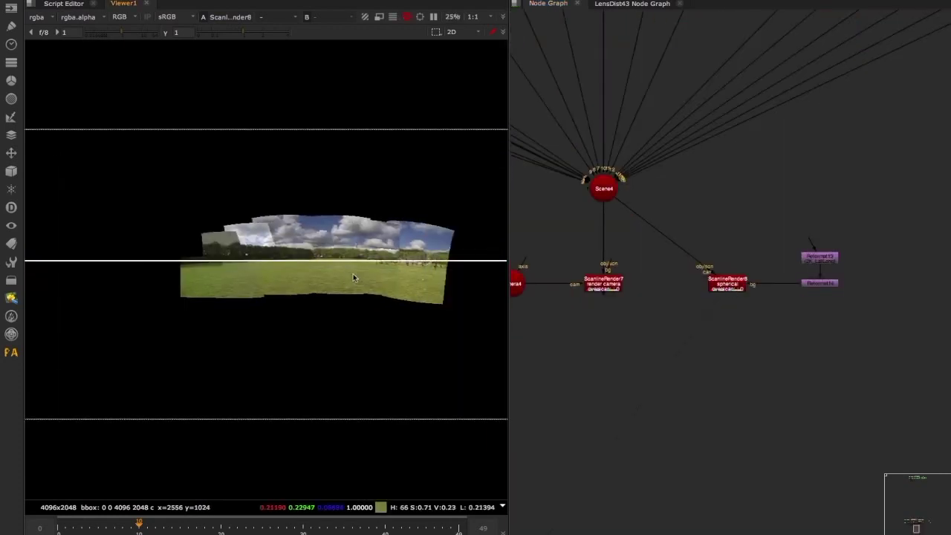
# Step: Add a Sphere textured by ScanlineRender8's spherical output and close its properties
pyautogui.scroll(3, 787, 336)
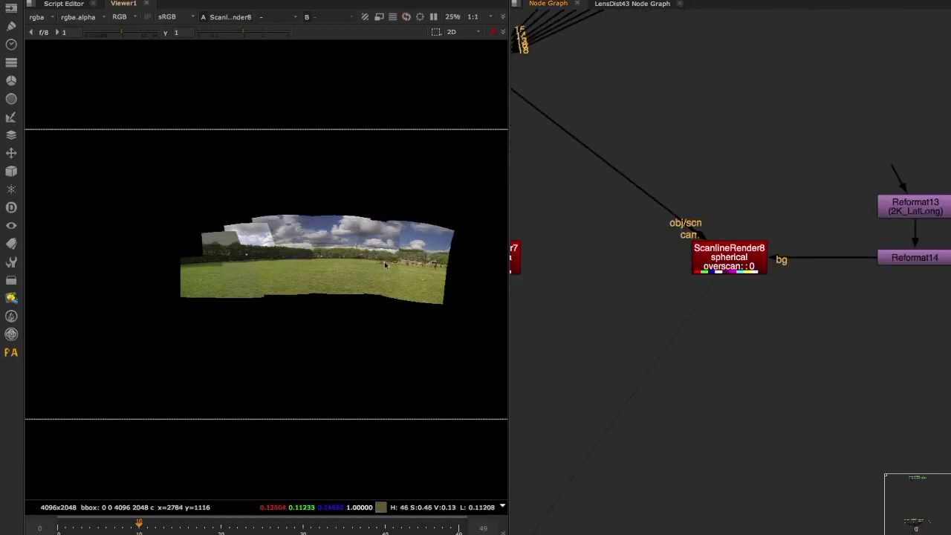
pyautogui.moveTo(735, 347); pyautogui.dragTo(730, 319, button='middle')
pyautogui.press('Tab')
pyautogui.write('sphere')
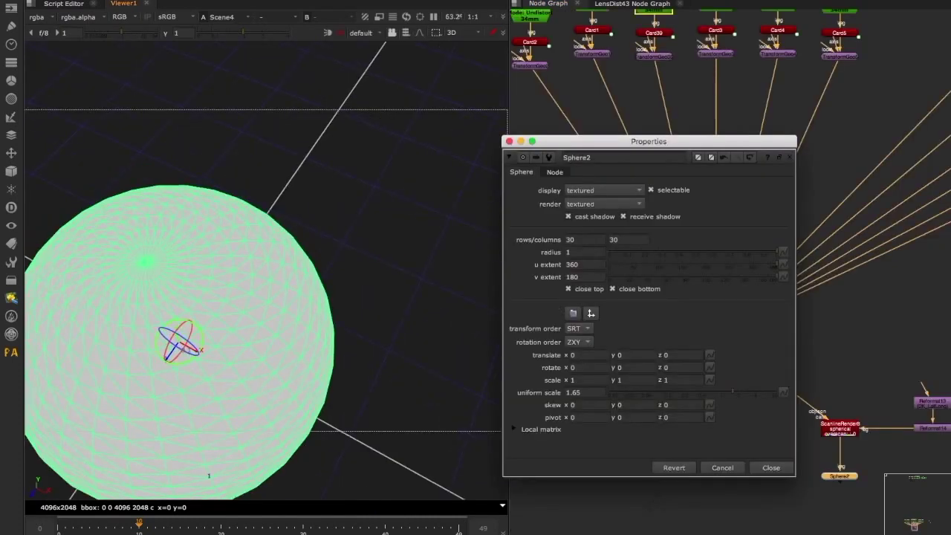
pyautogui.click(782, 468)
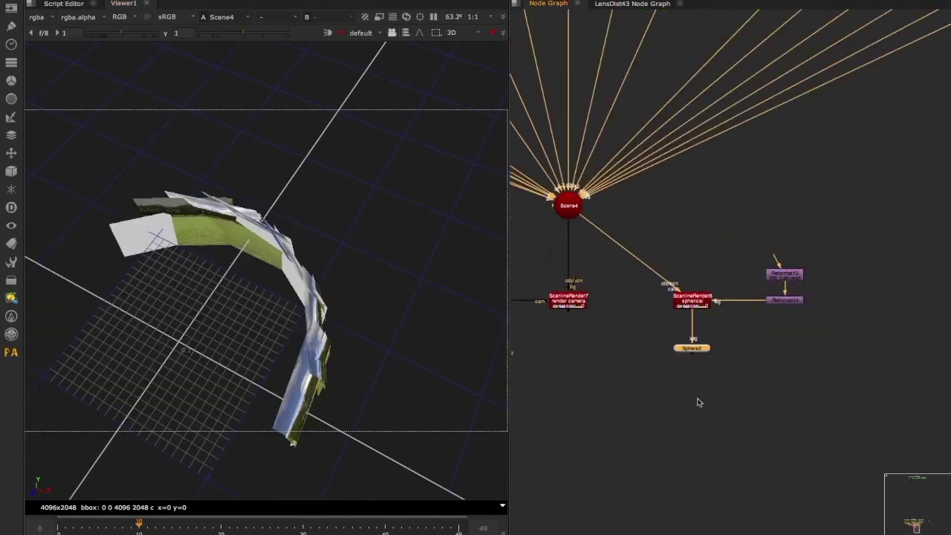
# Step: Move the sphere node further below ScanlineRender8 and place a copy of Camera4 beside it
pyautogui.scroll(5, 699, 397)
pyautogui.moveTo(627, 229); pyautogui.dragTo(786, 245, button='middle')
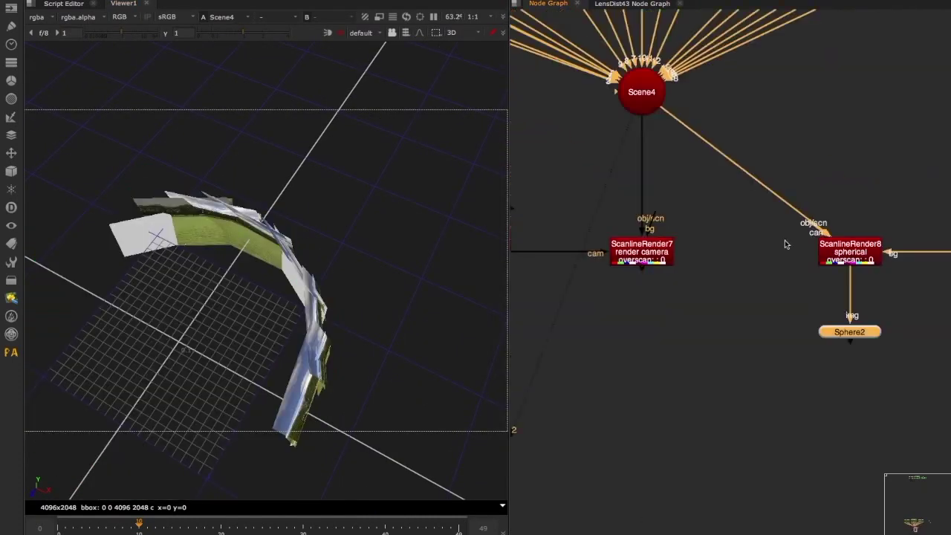
pyautogui.moveTo(875, 358); pyautogui.dragTo(786, 269, button='middle')
pyautogui.moveTo(768, 229); pyautogui.dragTo(768, 321)
pyautogui.moveTo(812, 321); pyautogui.dragTo(947, 317, button='middle')
pyautogui.click(942, 315)
pyautogui.click(546, 148)
pyautogui.hotkey('ctrl', 'c')
pyautogui.hotkey('ctrl', 'v')
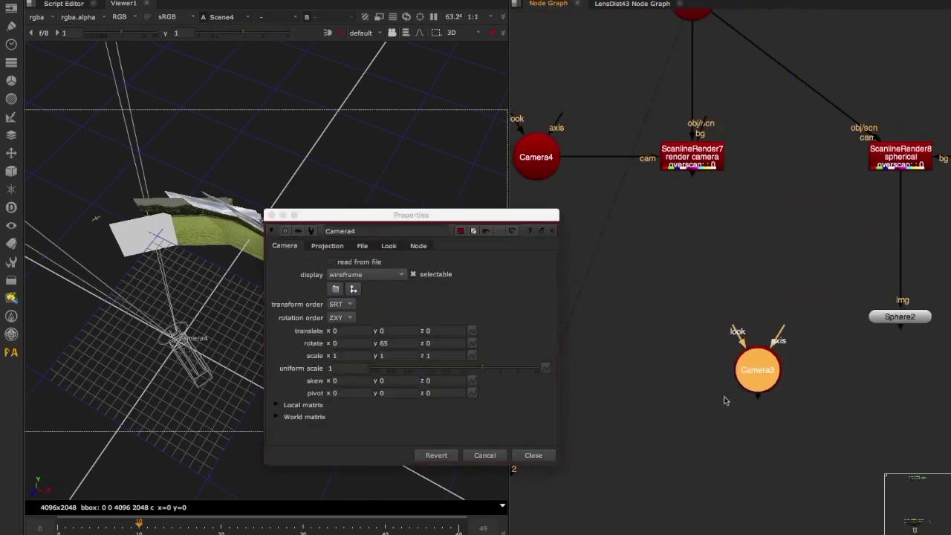
pyautogui.click(534, 450)
# Step: Copy ScanlineRender7 below the sphere, connect it to the sphere and the copied camera, and view its render
pyautogui.click(652, 351)
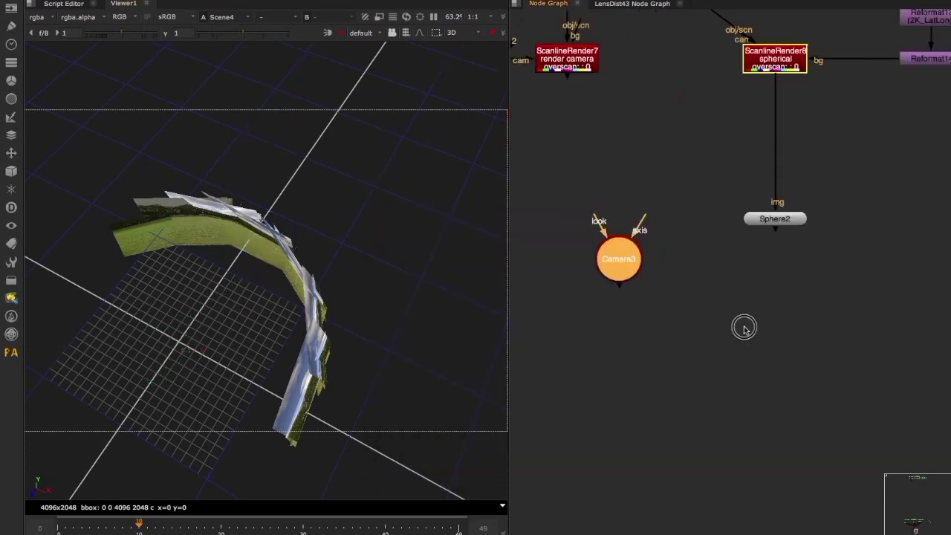
pyautogui.click(743, 327)
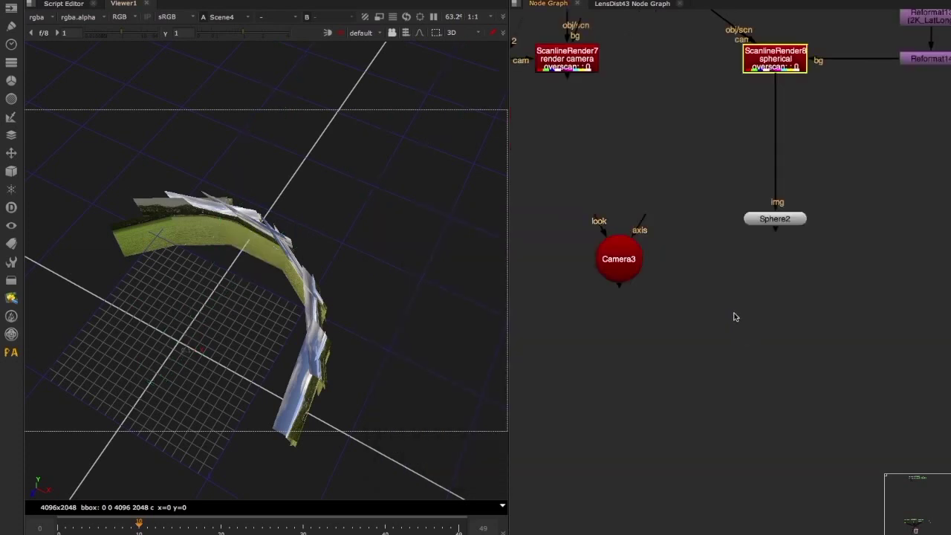
pyautogui.click(566, 50)
pyautogui.hotkey('ctrl', 'c')
pyautogui.click(704, 254)
pyautogui.hotkey('ctrl', 'v')
pyautogui.moveTo(718, 316); pyautogui.dragTo(743, 314)
pyautogui.moveTo(743, 315); pyautogui.dragTo(790, 332)
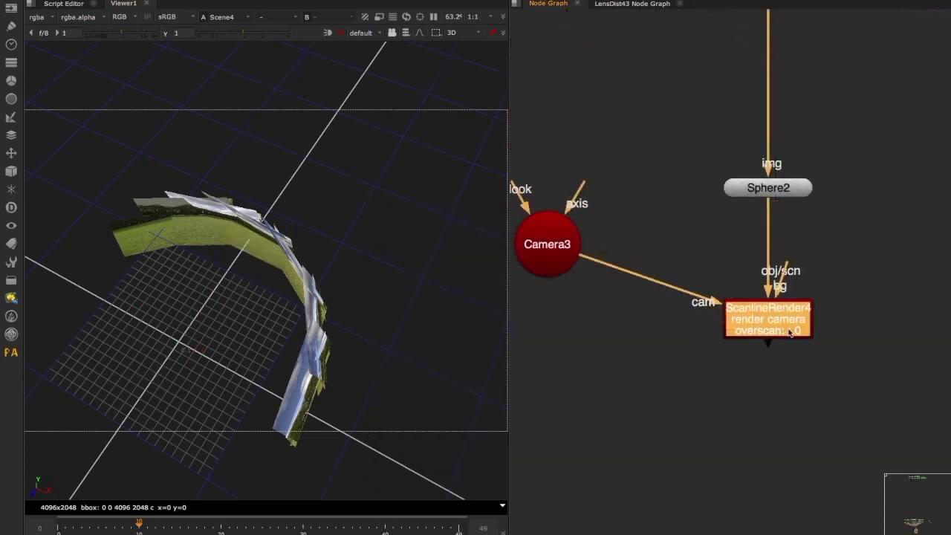
pyautogui.press('1')
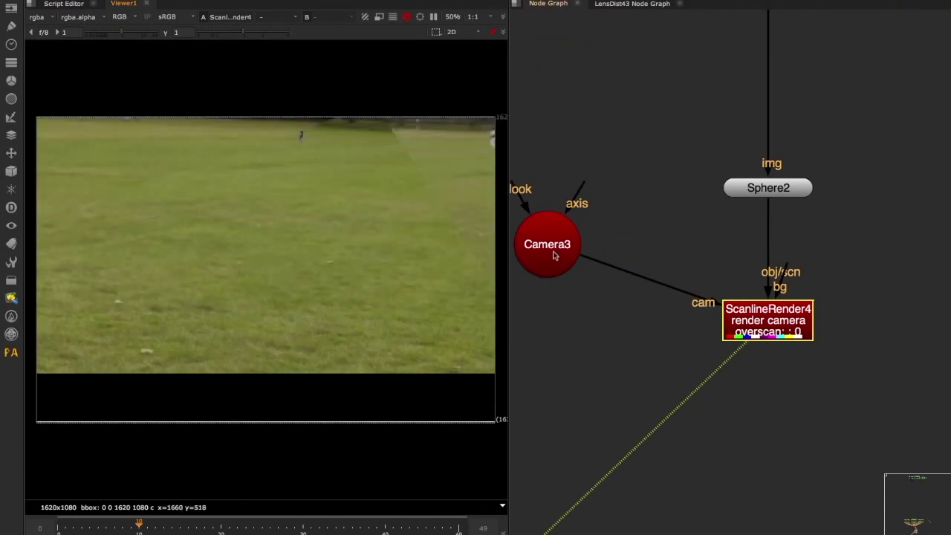
# Step: Line up the copied camera with its render node and view ScanlineRender8's spherical output again
pyautogui.moveTo(553, 257); pyautogui.dragTo(554, 312)
pyautogui.press('Return')
pyautogui.click(785, 452)
pyautogui.moveTo(650, 291); pyautogui.dragTo(629, 408, button='middle')
pyautogui.moveTo(548, 413); pyautogui.dragTo(590, 435)
pyautogui.moveTo(650, 394); pyautogui.dragTo(604, 487, button='middle')
pyautogui.click(730, 176)
pyautogui.press('1')
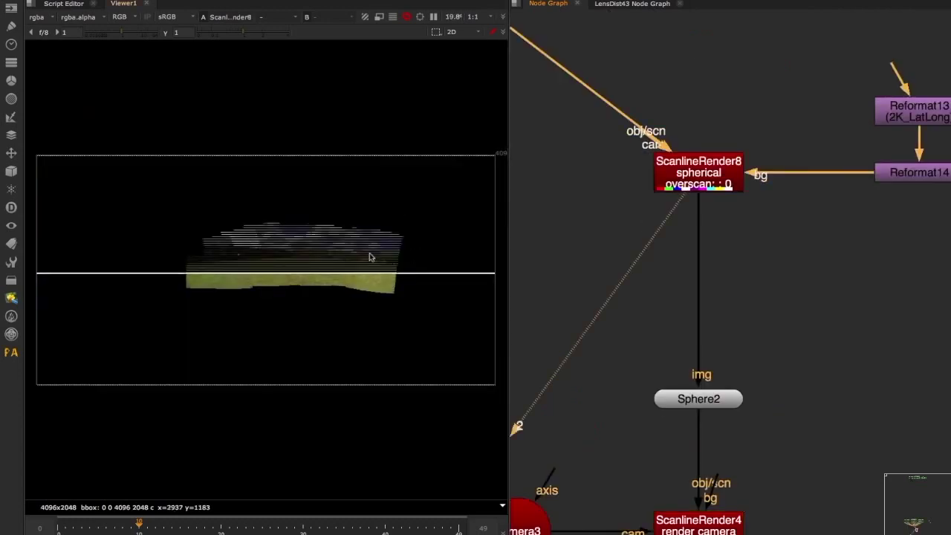
pyautogui.moveTo(613, 429); pyautogui.dragTo(738, 282, button='middle')
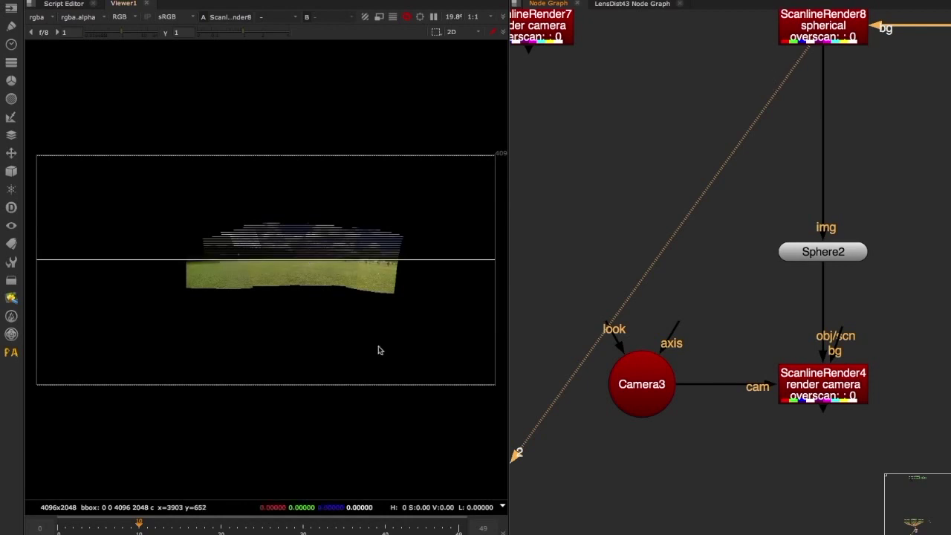
# Step: Find the last photo in the BOTTOM group, Read66 (IMG-0658.JPG), and view its original image
pyautogui.moveTo(520, 282); pyautogui.dragTo(780, 513, button='middle')
pyautogui.scroll(-3, 682, 236)
pyautogui.moveTo(650, 221); pyautogui.dragTo(782, 339, button='middle')
pyautogui.scroll(-3, 781, 339)
pyautogui.moveTo(741, 191); pyautogui.dragTo(773, 197, button='middle')
pyautogui.moveTo(760, 269); pyautogui.dragTo(839, 402, button='middle')
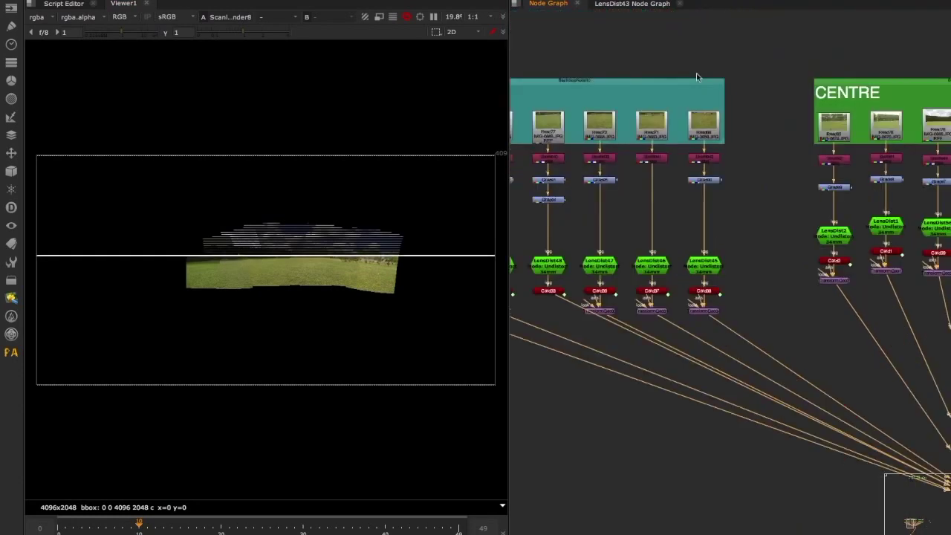
pyautogui.scroll(5, 700, 83)
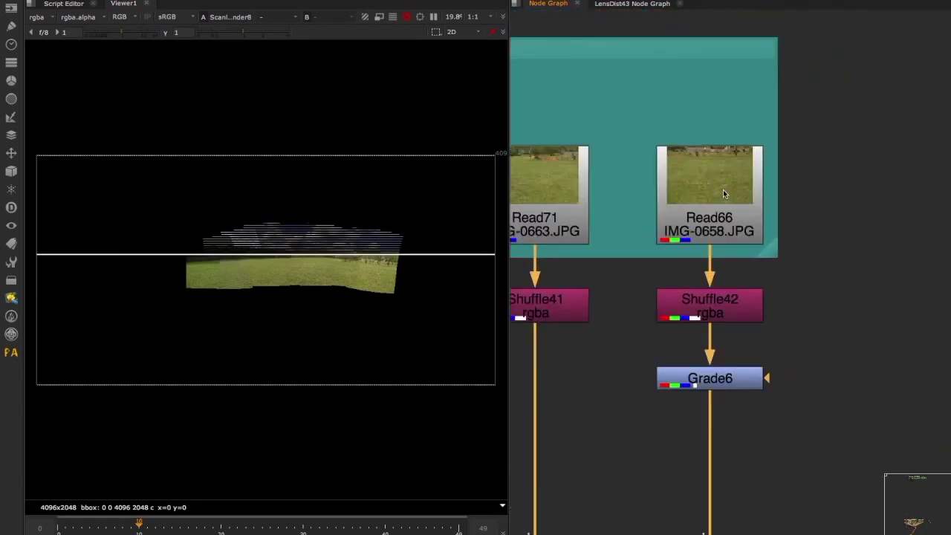
pyautogui.click(723, 192)
pyautogui.press('1')
# Step: Return to the sphere setup and view ScanlineRender4's camera render for comparison with the original photo
pyautogui.scroll(-4, 723, 191)
pyautogui.moveTo(783, 251); pyautogui.dragTo(703, 124, button='middle')
pyautogui.scroll(-3, 702, 123)
pyautogui.moveTo(744, 205); pyautogui.dragTo(618, 77, button='middle')
pyautogui.moveTo(699, 242); pyautogui.dragTo(560, 91, button='middle')
pyautogui.scroll(4, 691, 217)
pyautogui.moveTo(701, 263); pyautogui.dragTo(683, 220, button='middle')
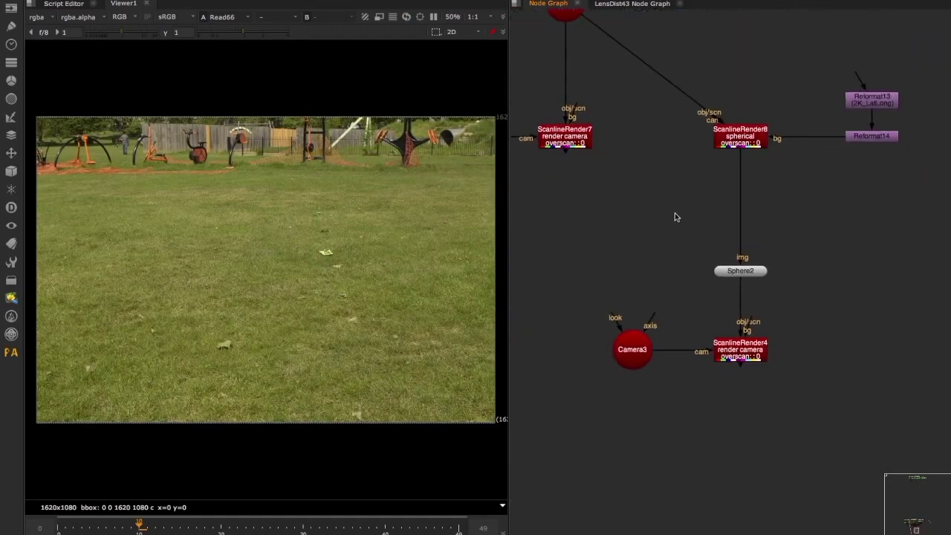
pyautogui.moveTo(688, 312); pyautogui.dragTo(828, 413)
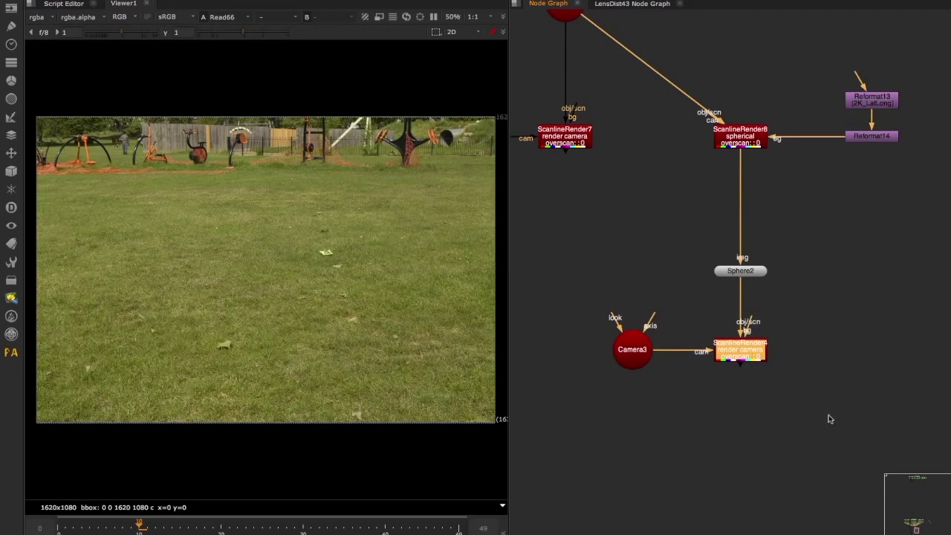
pyautogui.press('1')
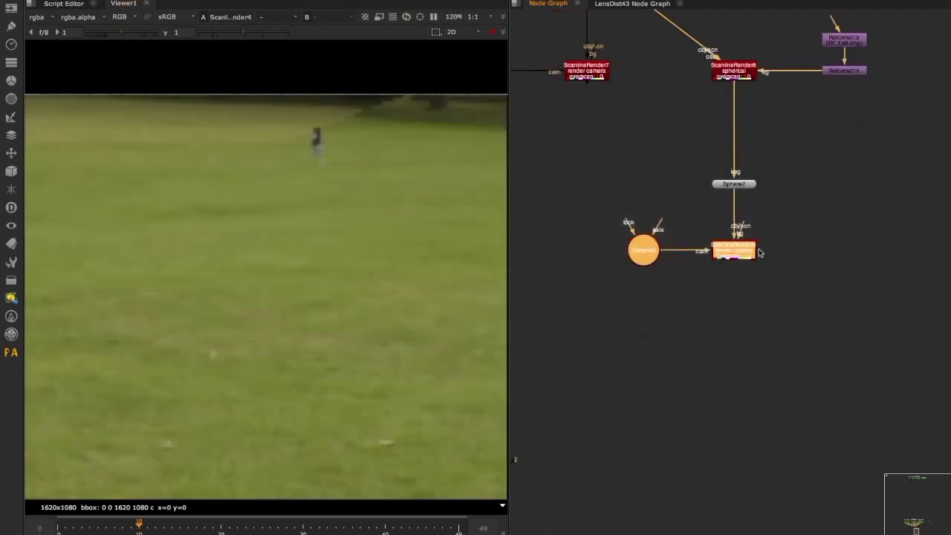
# Step: Move Camera3, ScanlineRender4 and Sphere2 lower in the graph to make room below ScanlineRender8
pyautogui.click(741, 265)
pyautogui.moveTo(592, 210); pyautogui.dragTo(862, 300)
pyautogui.moveTo(749, 248); pyautogui.dragTo(748, 298)
pyautogui.moveTo(745, 189); pyautogui.dragTo(745, 217)
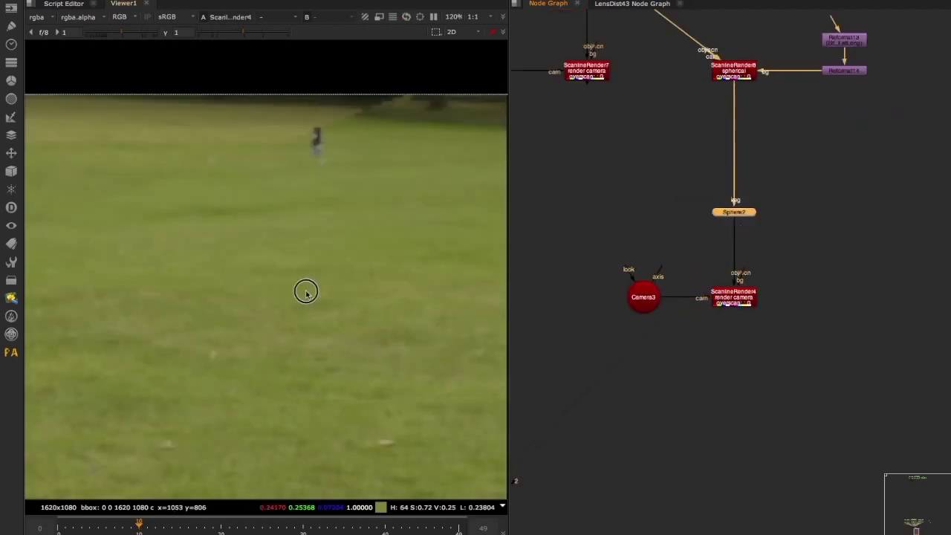
# Step: Show the textured sphere in 3D and orbit around its outside to examine how the panorama is mapped
pyautogui.press('Tab')
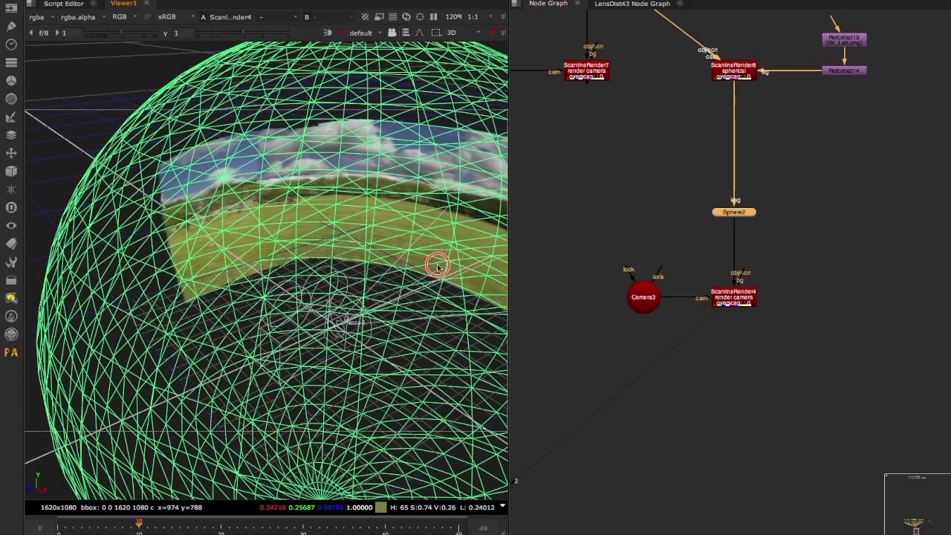
pyautogui.scroll(-6, 442, 248)
pyautogui.keyDown('ctrl'); pyautogui.moveTo(353, 315); pyautogui.dragTo(257, 269); pyautogui.keyUp('ctrl')
pyautogui.keyDown('ctrl'); pyautogui.moveTo(443, 291); pyautogui.dragTo(327, 313); pyautogui.keyUp('ctrl')
pyautogui.keyDown('ctrl'); pyautogui.moveTo(416, 312); pyautogui.dragTo(399, 301); pyautogui.keyUp('ctrl')
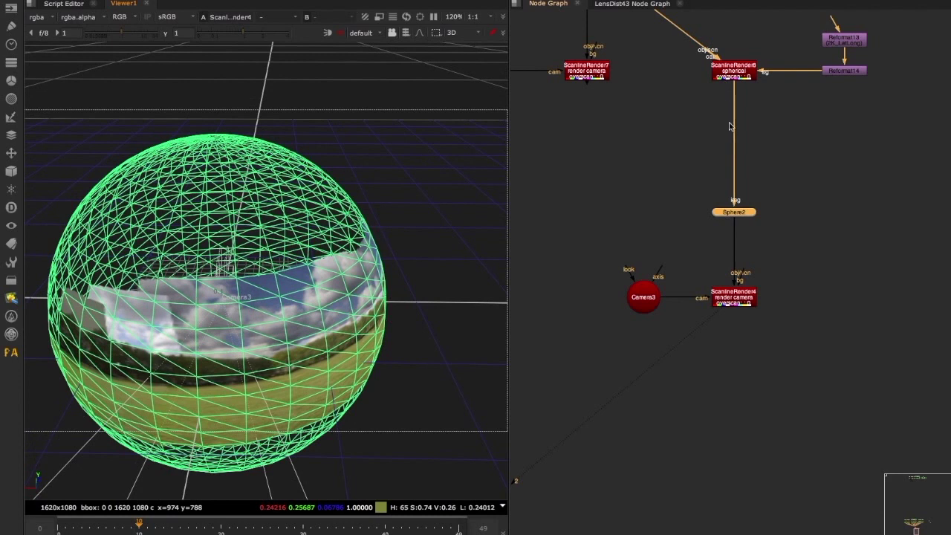
# Step: Insert a Mirror node between ScanlineRender8 and Sphere2 with horizontal (flop) enabled
pyautogui.scroll(2, 694, 118)
pyautogui.click(743, 63)
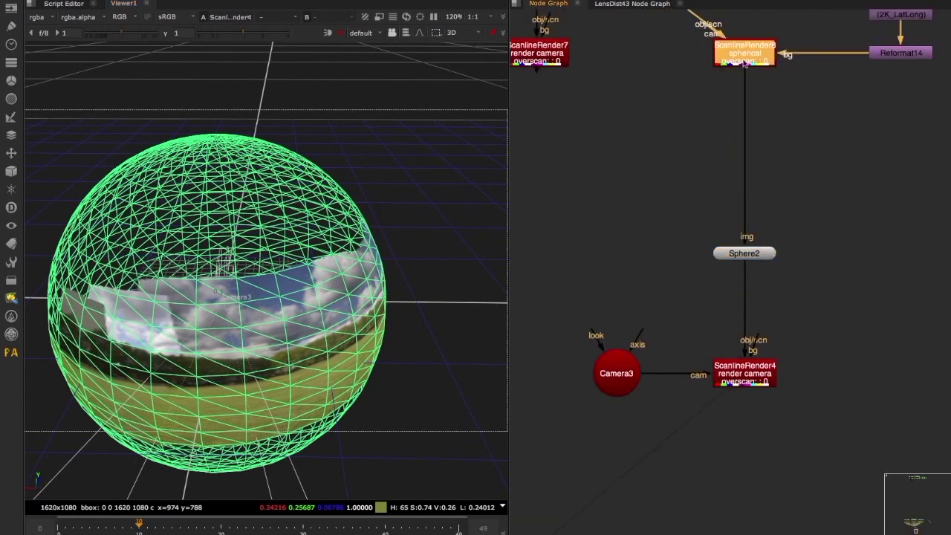
pyautogui.press('Tab')
pyautogui.write('mi')
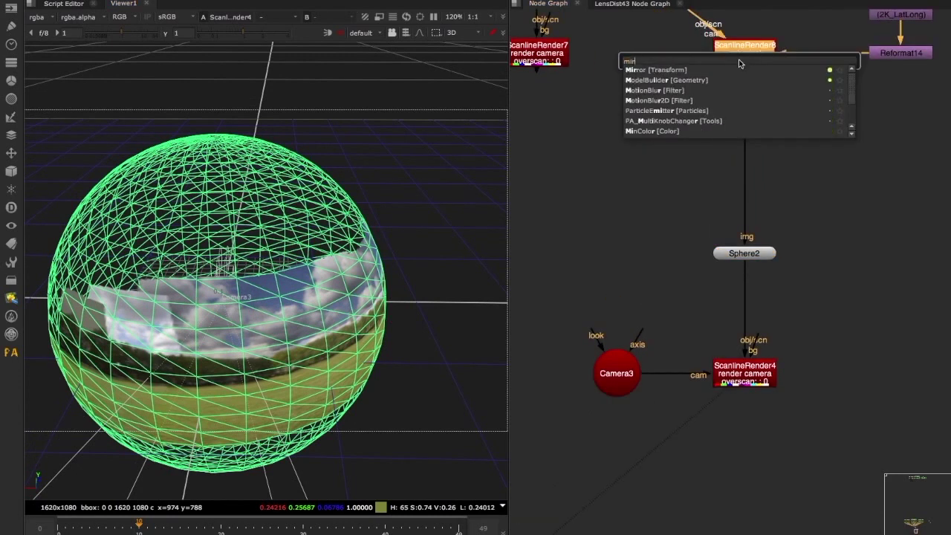
pyautogui.press('Return')
pyautogui.click(505, 84)
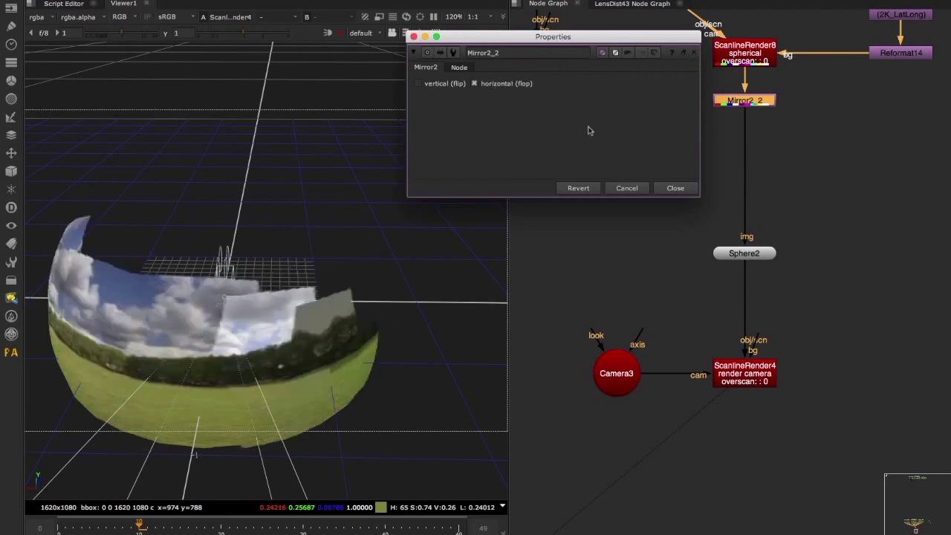
# Step: Close the Mirror2_2 properties and show its full output framed in the 2D viewer
pyautogui.click(675, 190)
pyautogui.keyDown('super'); pyautogui.moveTo(398, 290); pyautogui.dragTo(788, 241); pyautogui.keyUp('super')
pyautogui.scroll(-3, 646, 427)
pyautogui.moveTo(741, 346); pyautogui.dragTo(606, 509)
pyautogui.press('1')
pyautogui.press('Tab')
pyautogui.press('f')
pyautogui.click(693, 272)
pyautogui.press('1')
pyautogui.press('f')
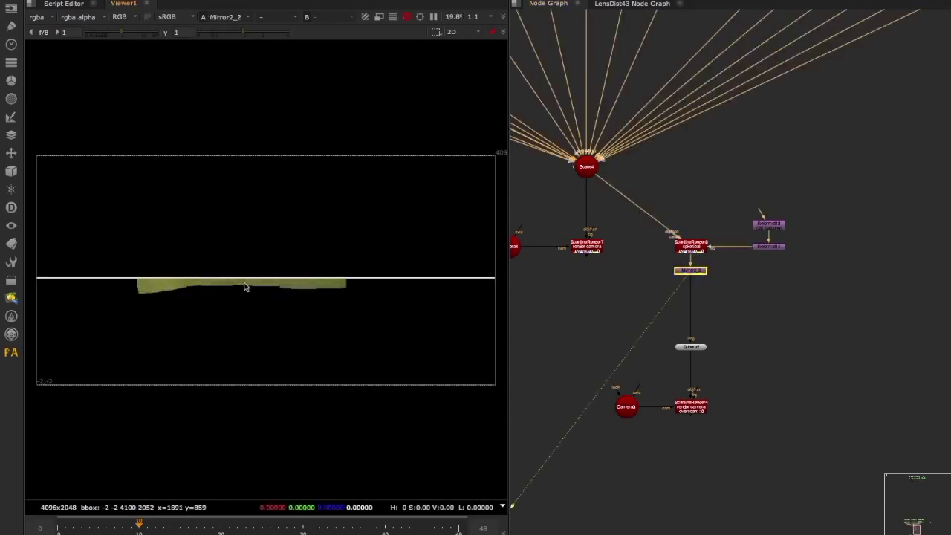
# Step: Examine the mirrored lat-long panorama up close, including its end with the playground equipment
pyautogui.scroll(6, 771, 247)
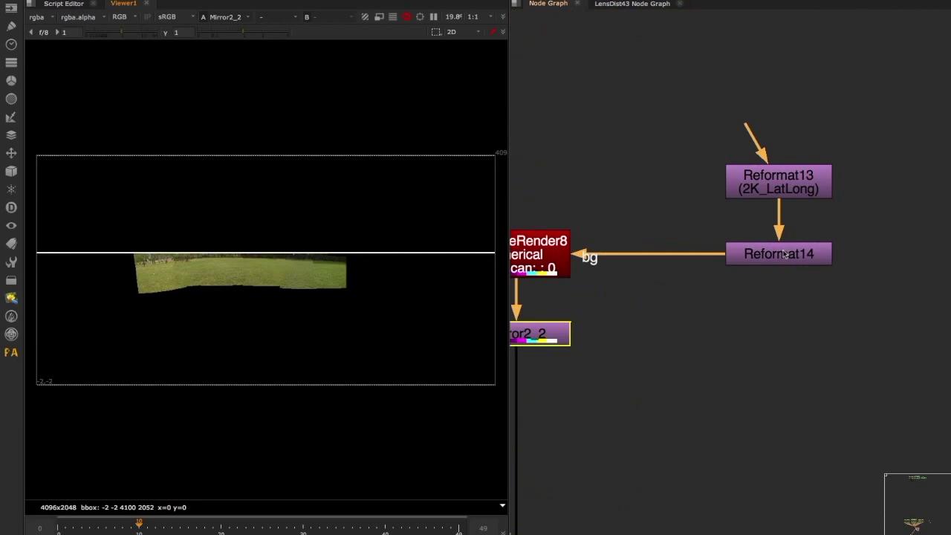
pyautogui.moveTo(458, 201); pyautogui.dragTo(361, 216, button='middle')
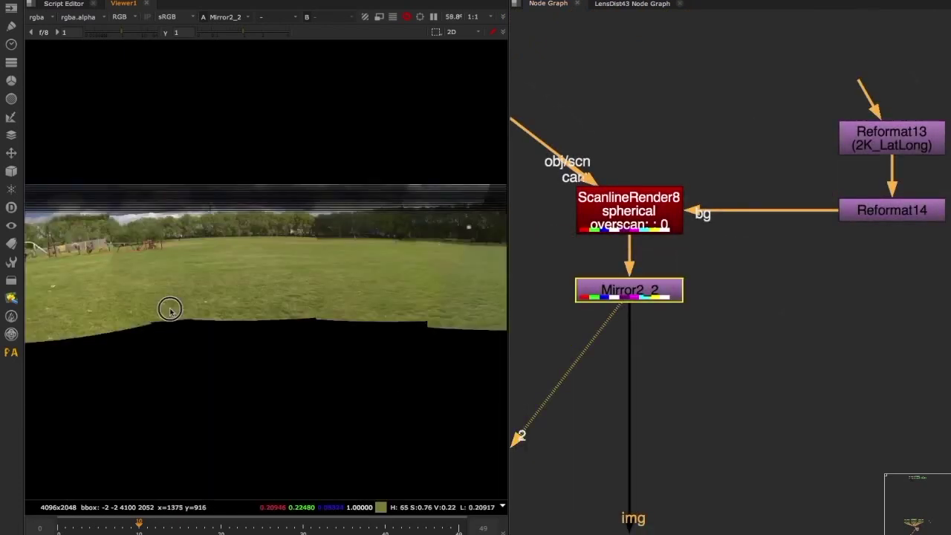
pyautogui.moveTo(170, 310); pyautogui.dragTo(423, 308, button='middle')
pyautogui.scroll(5, 331, 296)
pyautogui.moveTo(363, 244); pyautogui.dragTo(307, 297, button='middle')
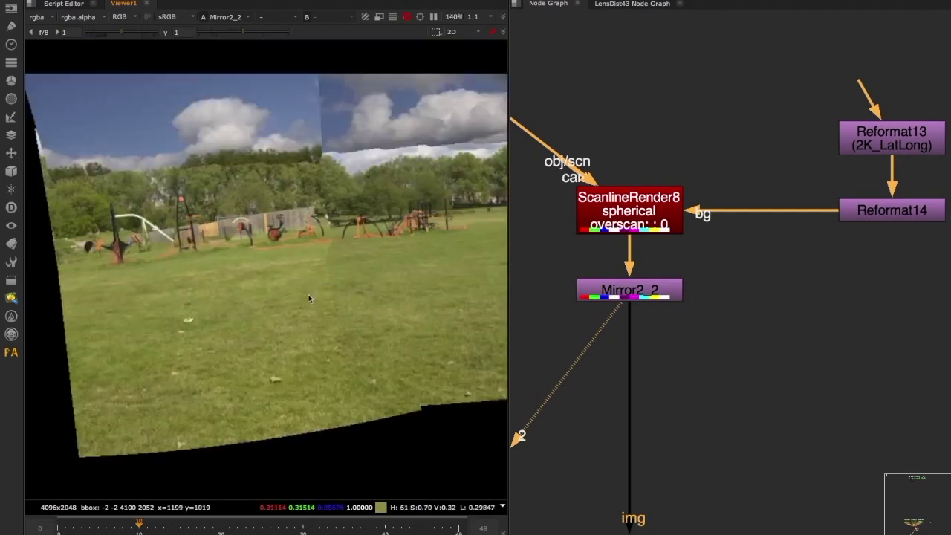
pyautogui.scroll(2, 319, 208)
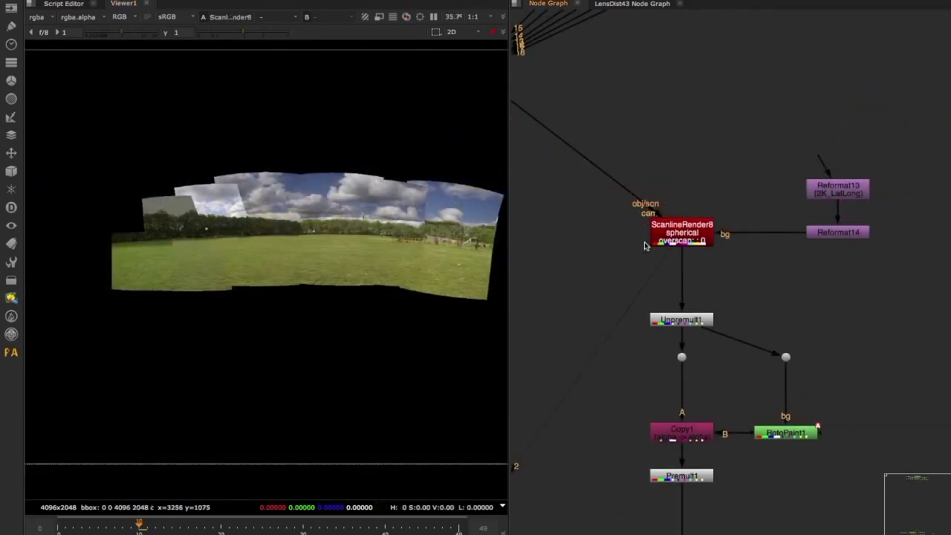
# Step: Show the photo cards in 3D through ScanlineRender7 and disable Shuffle38 under IMG-0675.JPG
pyautogui.scroll(-5, 717, 217)
pyautogui.moveTo(716, 216); pyautogui.dragTo(830, 356, button='middle')
pyautogui.scroll(-4, 777, 213)
pyautogui.moveTo(621, 183); pyautogui.dragTo(728, 208, button='middle')
pyautogui.scroll(6, 679, 197)
pyautogui.scroll(-3, 679, 198)
pyautogui.moveTo(754, 259); pyautogui.dragTo(642, 197, button='middle')
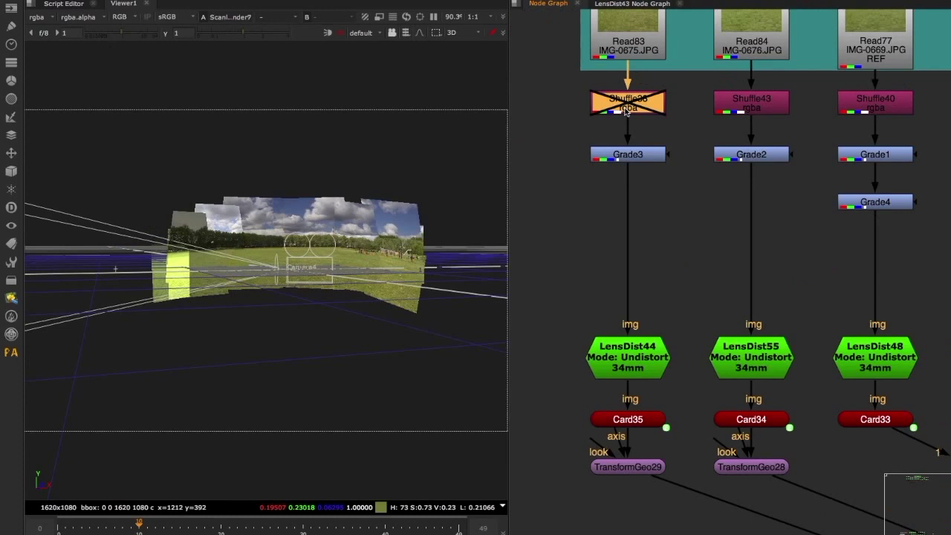
# Step: Examine the brightened card area in 3D and re-enable Shuffle38 in the IMG-0675.JPG branch
pyautogui.scroll(5, 182, 316)
pyautogui.moveTo(184, 377); pyautogui.dragTo(124, 381, button='middle')
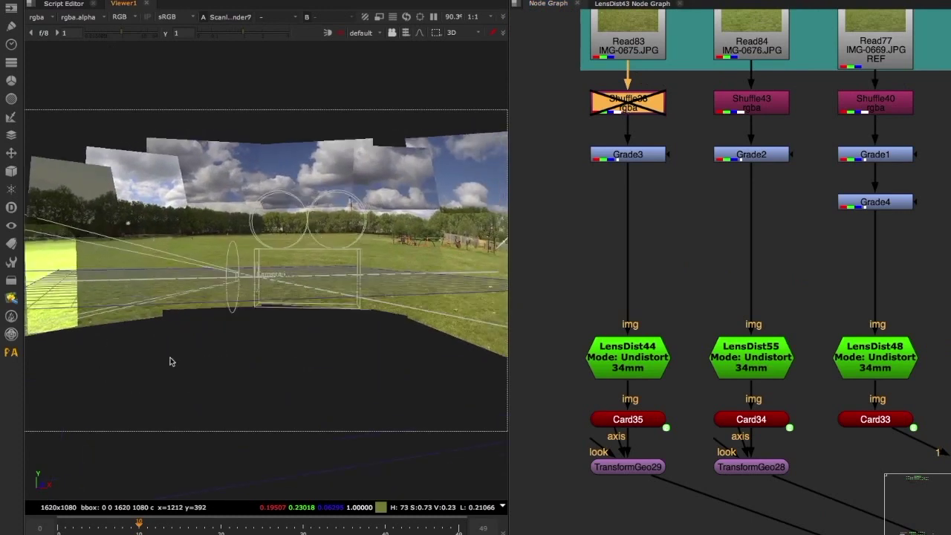
pyautogui.keyDown('ctrl'); pyautogui.moveTo(171, 360); pyautogui.dragTo(100, 364); pyautogui.keyUp('ctrl')
pyautogui.press('d')
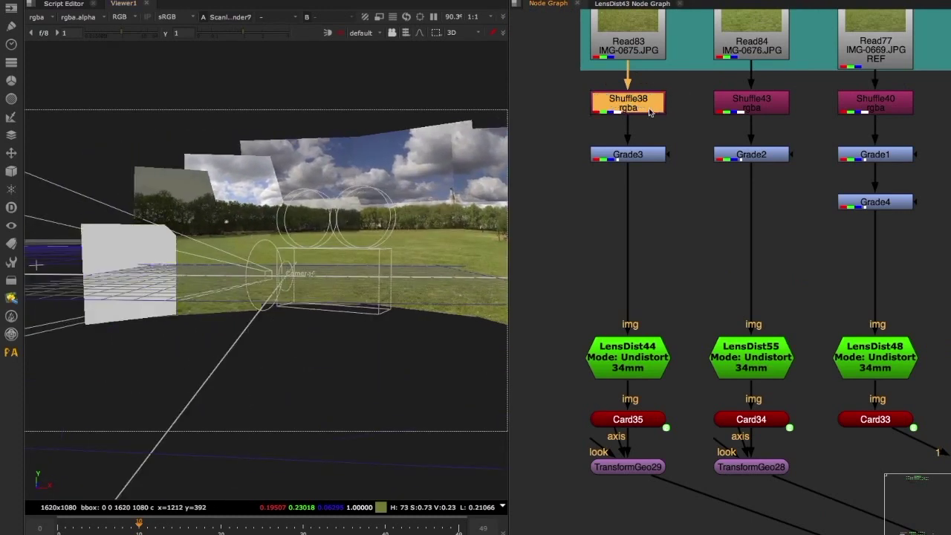
pyautogui.click(672, 278)
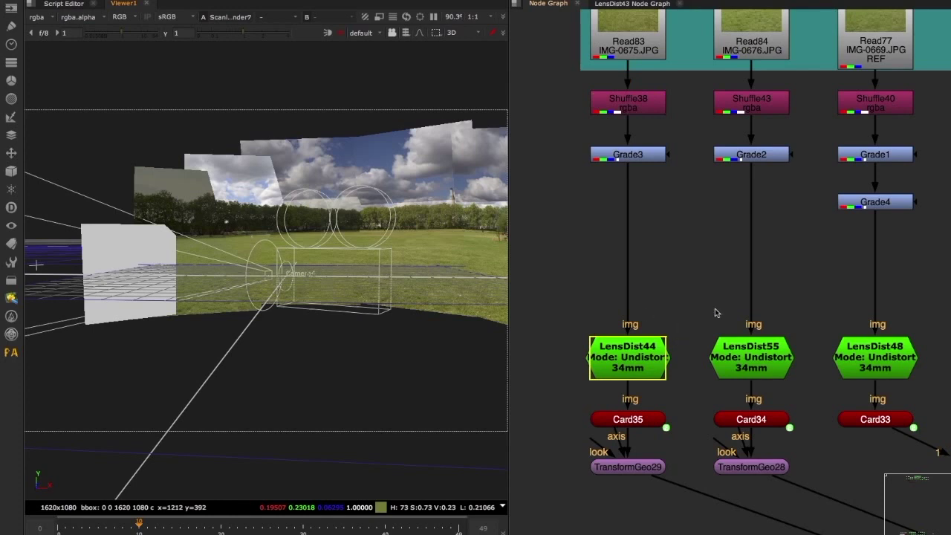
# Step: Go down to the paint branch and show RotoPaint1's full panorama framed in the 2D viewer
pyautogui.scroll(-3, 715, 304)
pyautogui.moveTo(616, 180); pyautogui.dragTo(717, 210, button='middle')
pyautogui.scroll(2, 718, 210)
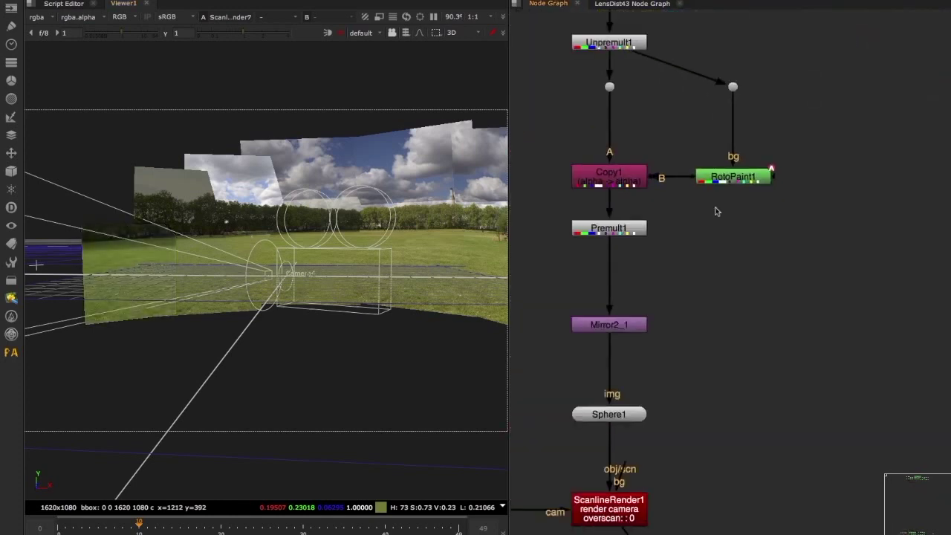
pyautogui.click(768, 171)
pyautogui.press('1')
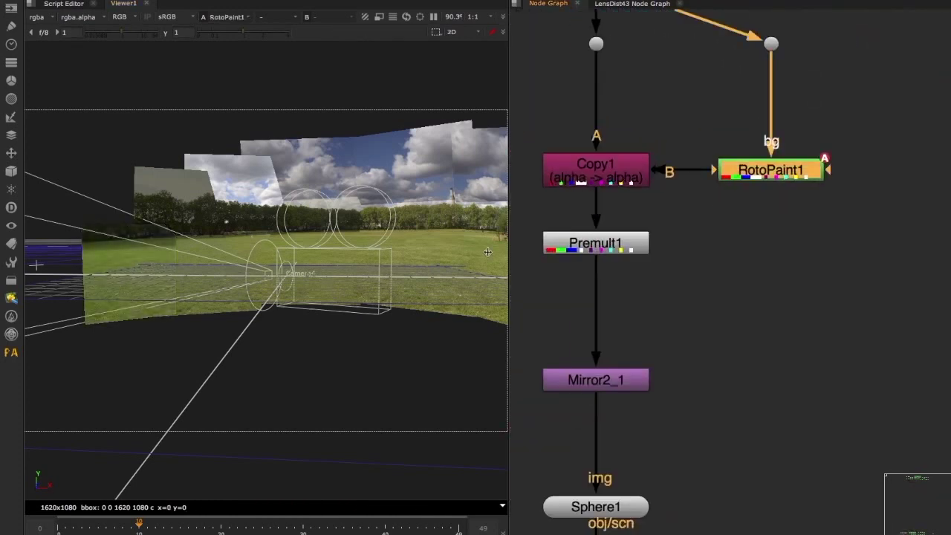
pyautogui.press('2')
pyautogui.press('f')
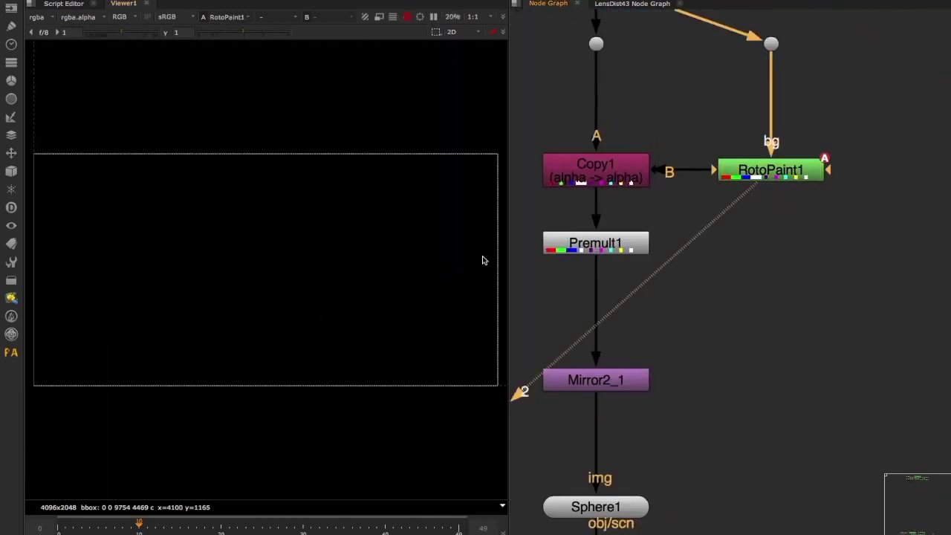
pyautogui.scroll(-4, 454, 261)
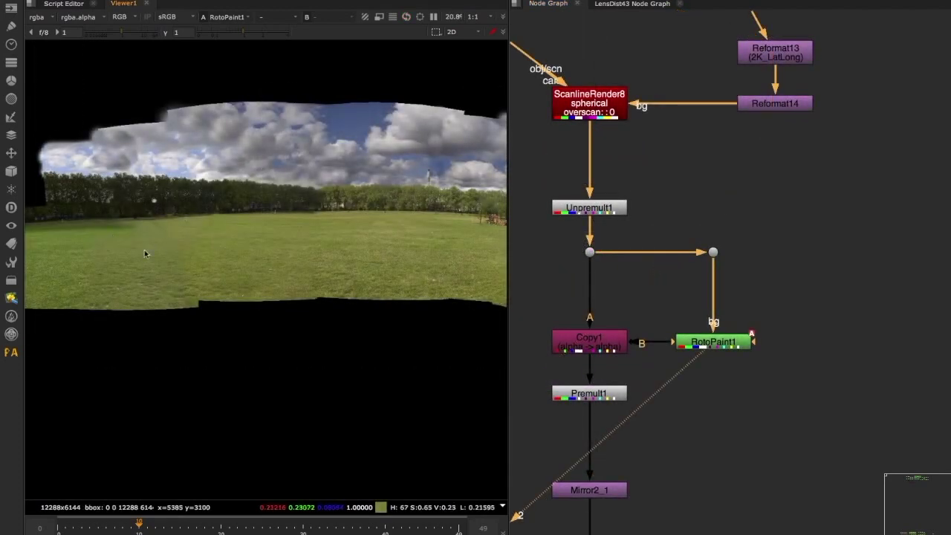
# Step: Toggle RotoPaint1 off and on to compare the panorama's seams and edges with and without the paint work
pyautogui.scroll(3, 159, 223)
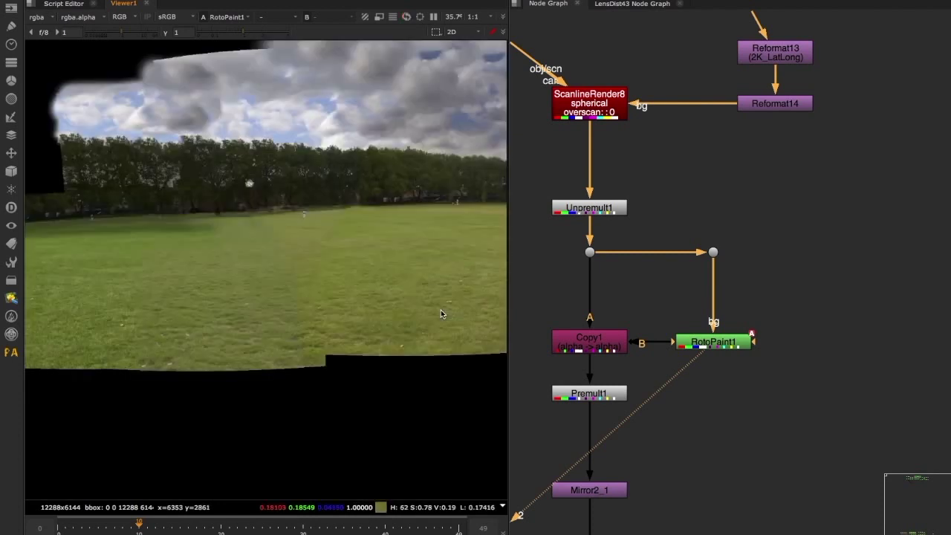
pyautogui.click(703, 348)
pyautogui.press('d')
pyautogui.press('d')
pyautogui.press('d')
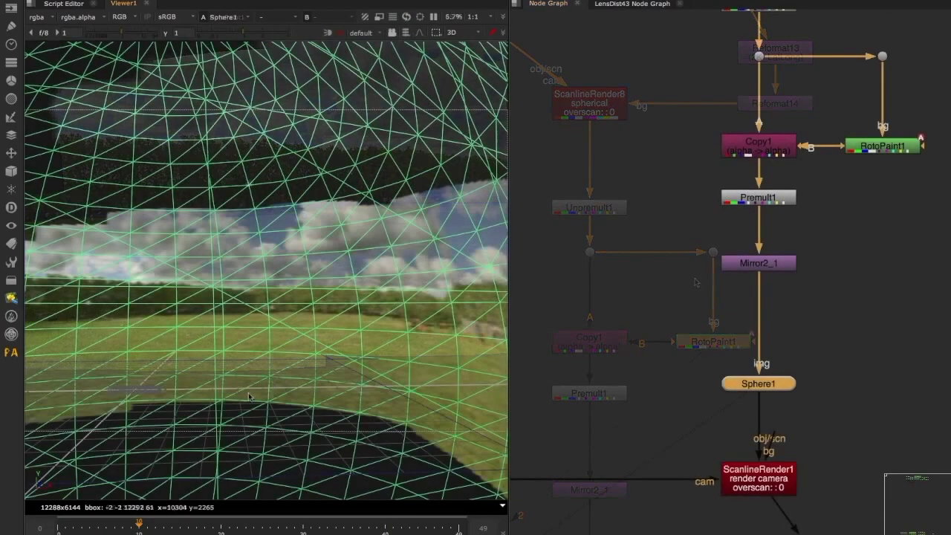
# Step: Orbit and pull back from the textured Sphere1 in 3D to examine the painted panorama mapped on it
pyautogui.keyDown('alt'); pyautogui.moveTo(297, 416); pyautogui.dragTo(276, 335); pyautogui.keyUp('alt')
pyautogui.moveTo(643, 357); pyautogui.dragTo(801, 283, button='middle')
pyautogui.keyDown('ctrl'); pyautogui.moveTo(290, 313); pyautogui.dragTo(317, 279); pyautogui.keyUp('ctrl')
pyautogui.scroll(-3, 317, 279)
pyautogui.keyDown('ctrl'); pyautogui.moveTo(316, 334); pyautogui.dragTo(390, 350); pyautogui.keyUp('ctrl')
# Step: Select Camera1 and orbit around the sphere to examine the setup feeding ScanlineRender1
pyautogui.moveTo(640, 414); pyautogui.dragTo(682, 395)
pyautogui.moveTo(682, 396); pyautogui.dragTo(661, 365, button='middle')
pyautogui.moveTo(661, 364); pyautogui.dragTo(657, 381)
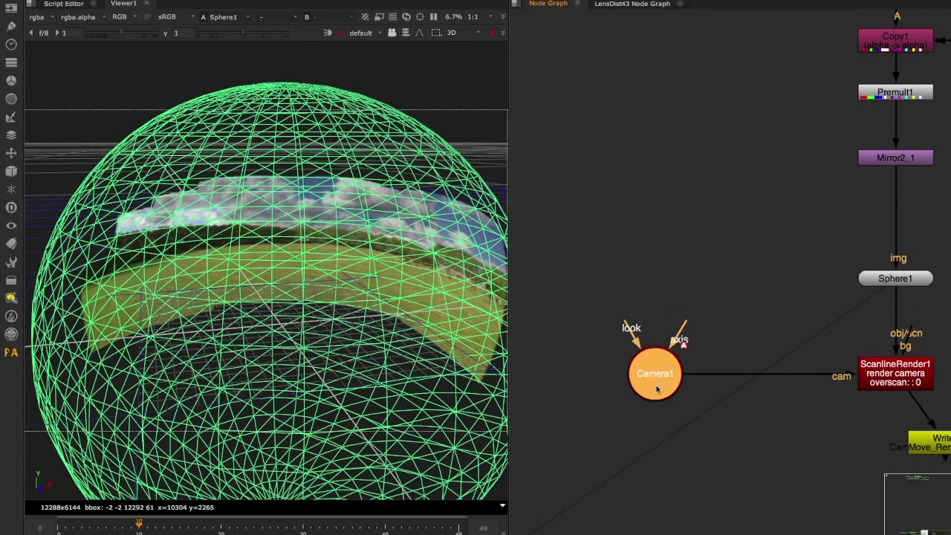
pyautogui.keyDown('alt'); pyautogui.moveTo(325, 389); pyautogui.dragTo(190, 339); pyautogui.keyUp('alt')
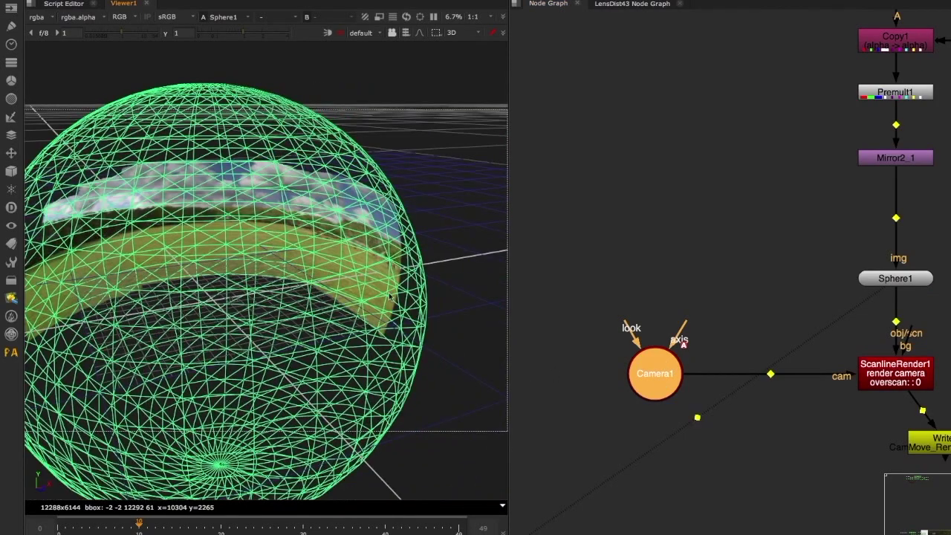
pyautogui.keyDown('ctrl'); pyautogui.moveTo(389, 296); pyautogui.dragTo(403, 317); pyautogui.keyUp('ctrl')
pyautogui.moveTo(669, 370); pyautogui.dragTo(670, 349)
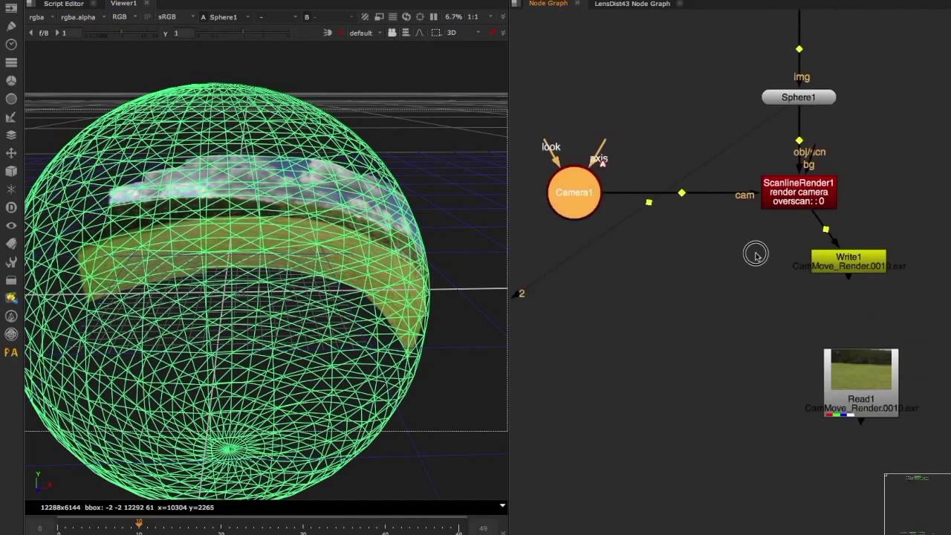
# Step: Move the Read1 node with the CamMove_Render sequence below Camera1 and show its rendered frames in the viewer
pyautogui.moveTo(756, 255); pyautogui.dragTo(794, 258, button='middle')
pyautogui.moveTo(612, 205)
pyautogui.mouseDown()
pyautogui.moveTo(622, 206)
pyautogui.moveTo(617, 199)
pyautogui.mouseUp()
pyautogui.moveTo(735, 267); pyautogui.dragTo(658, 235, button='middle')
pyautogui.moveTo(820, 356); pyautogui.dragTo(614, 309)
pyautogui.press('1')
pyautogui.click(707, 323)
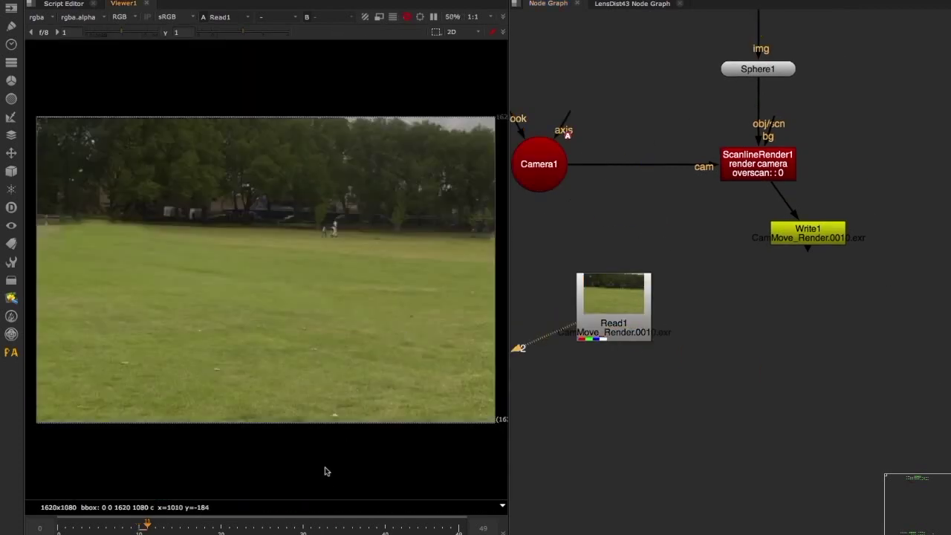